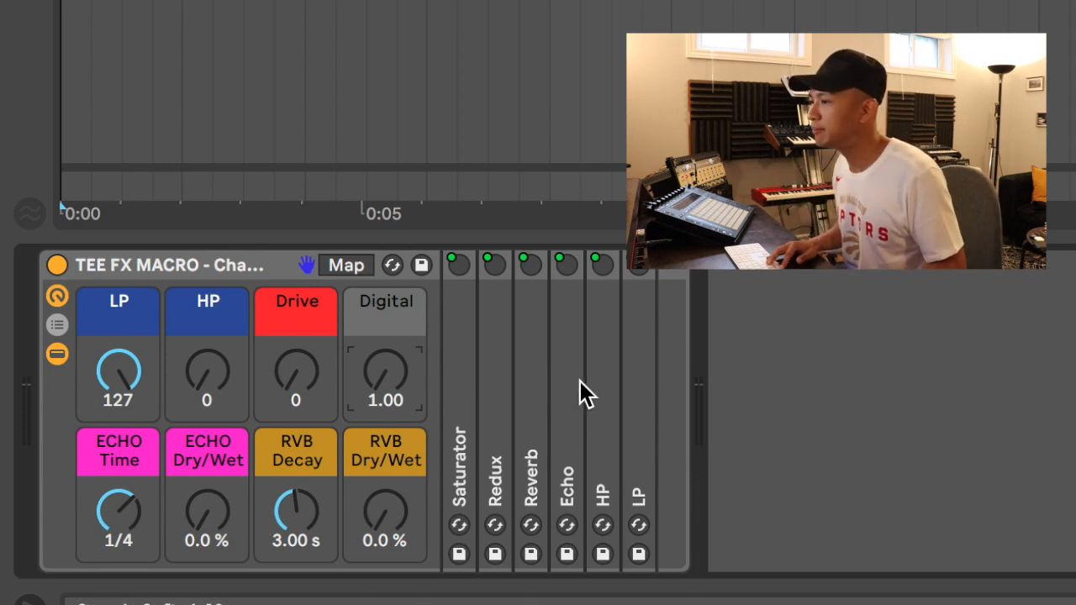
Unfold the Saturator, Redux, Reverb, Echo, HP and LP devices in the TEE FX MACRO rack and examine the whole chain.
{"action": "left_click", "coordinate": [457, 395]}
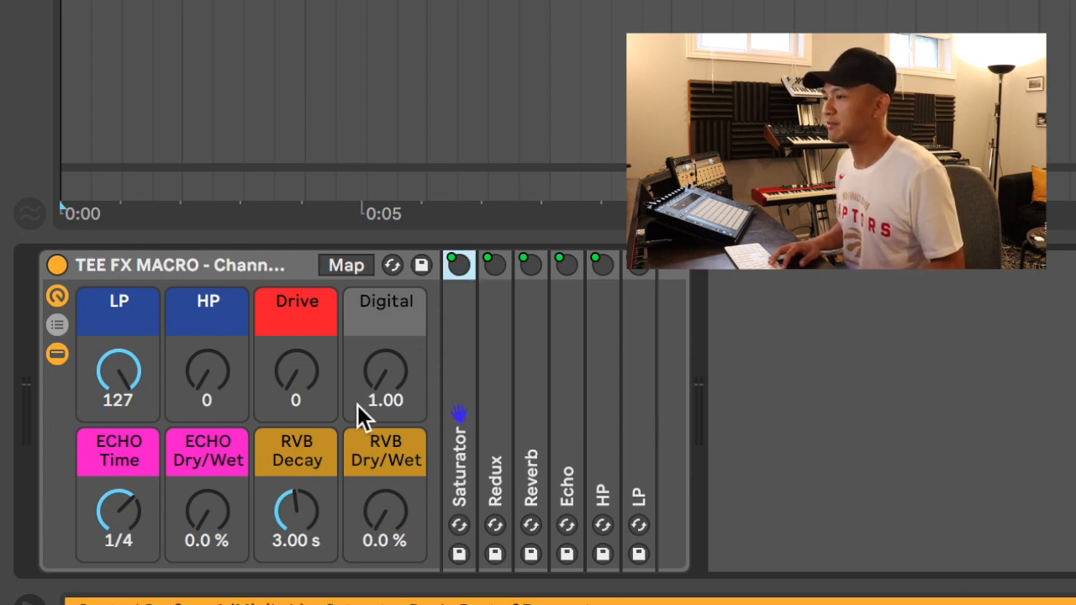
{"action": "double_click", "coordinate": [452, 449]}
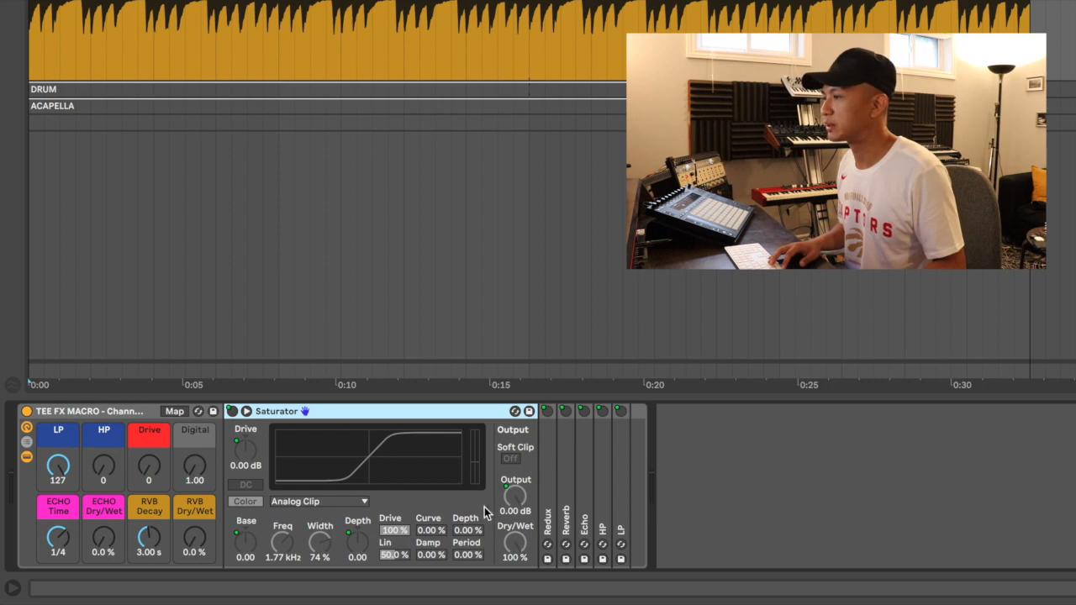
{"action": "double_click", "coordinate": [549, 505]}
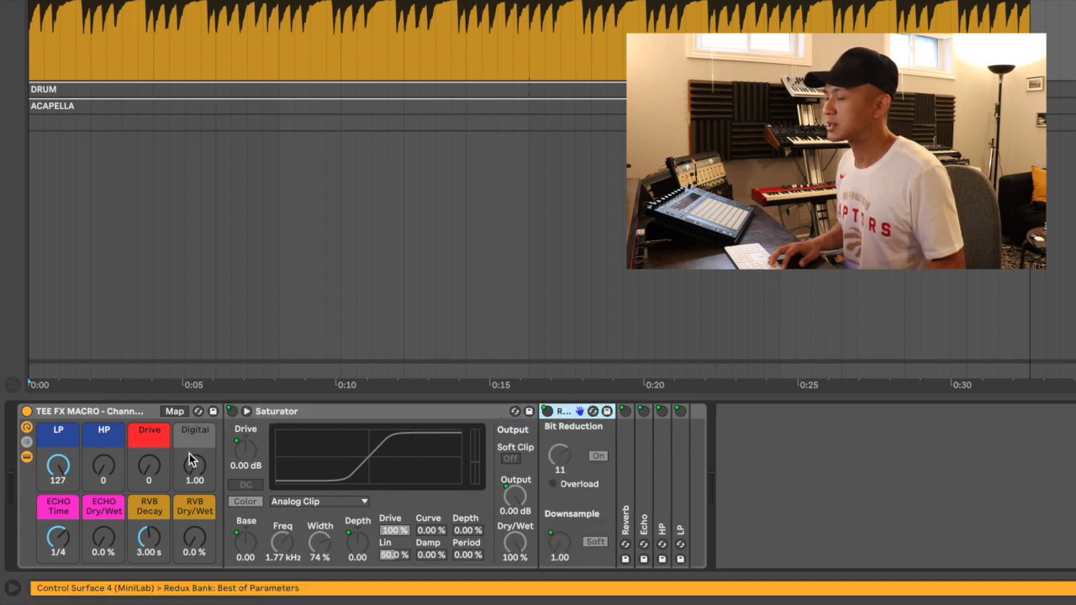
{"action": "double_click", "coordinate": [626, 497]}
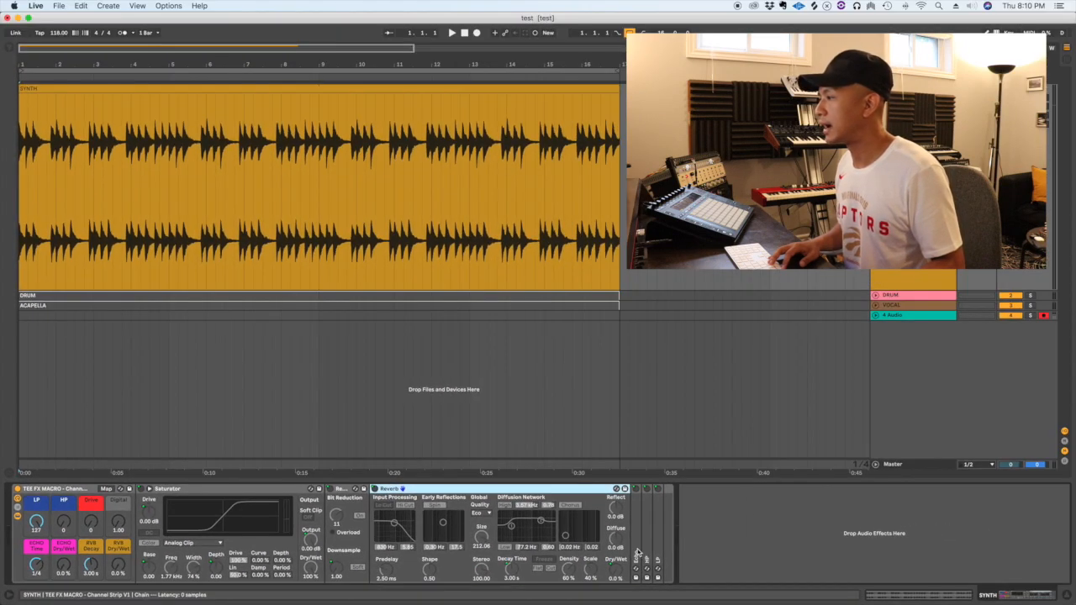
{"action": "double_click", "coordinate": [1057, 515]}
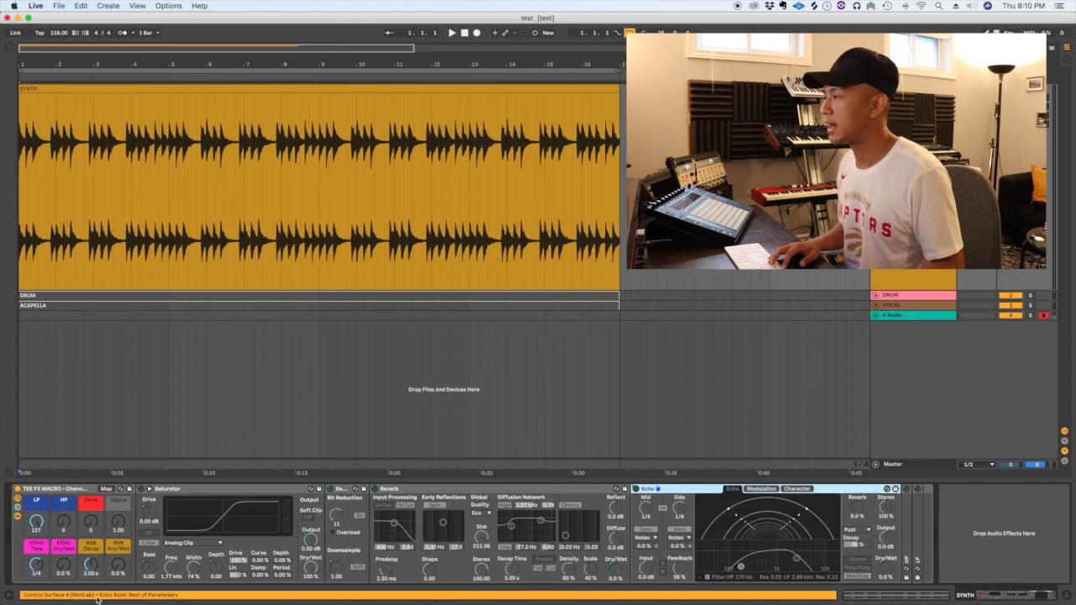
{"action": "double_click", "coordinate": [906, 540]}
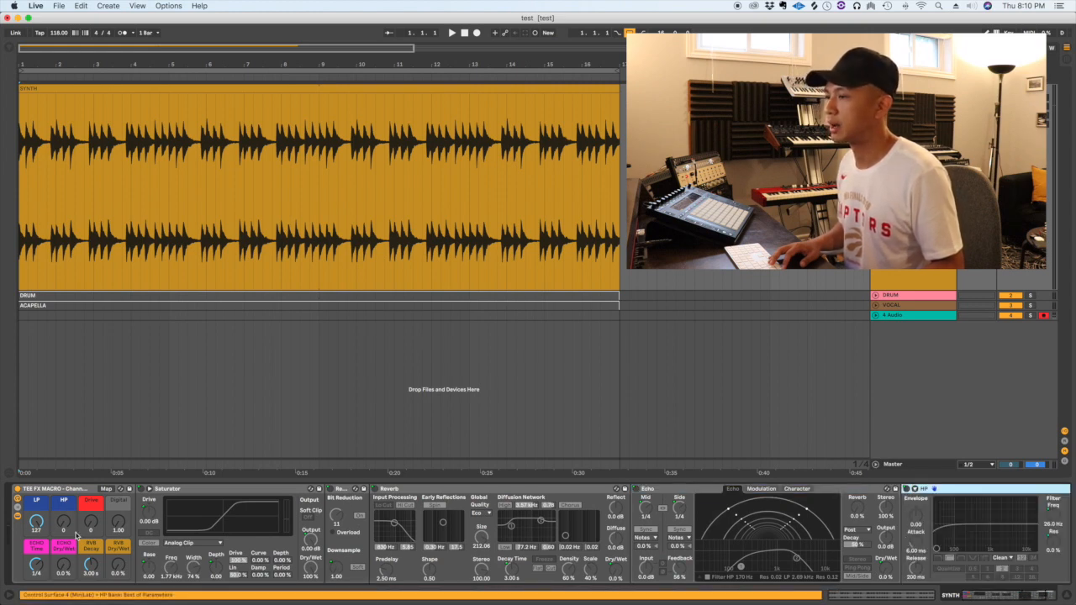
{"action": "scroll", "coordinate": [947, 529], "scroll_direction": "right", "scroll_amount": 3}
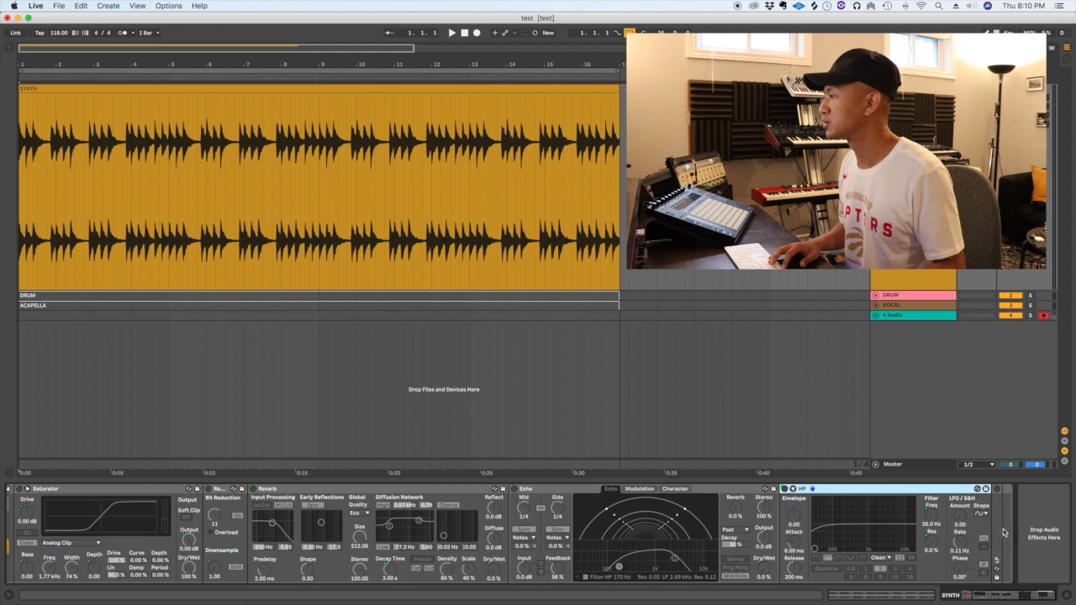
{"action": "double_click", "coordinate": [998, 532]}
{"action": "scroll", "coordinate": [834, 529], "scroll_direction": "left", "scroll_amount": 3}
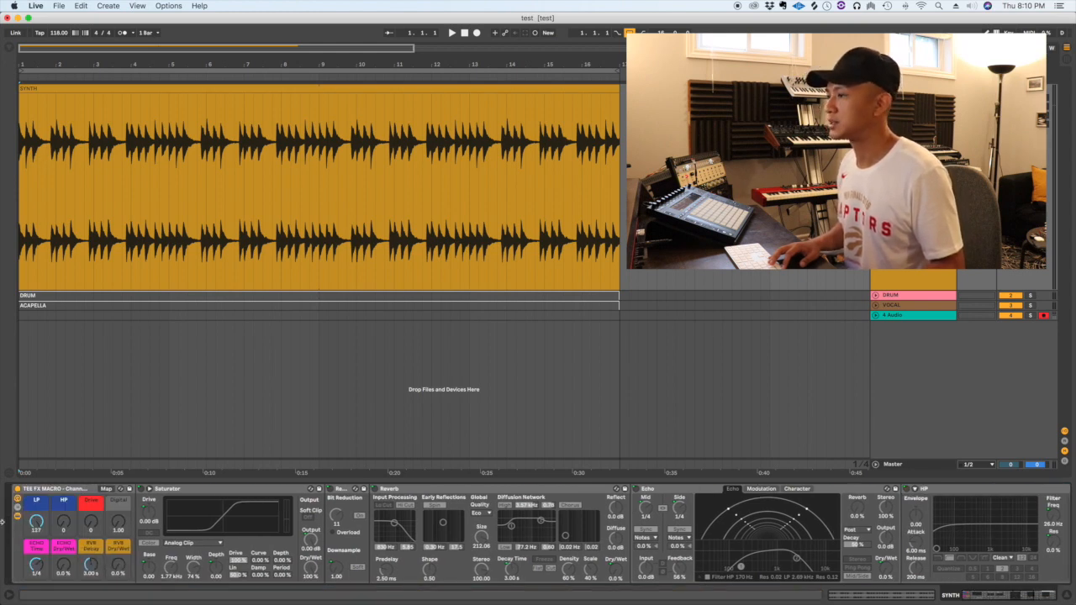
{"action": "scroll", "coordinate": [288, 532], "scroll_direction": "right", "scroll_amount": 8}
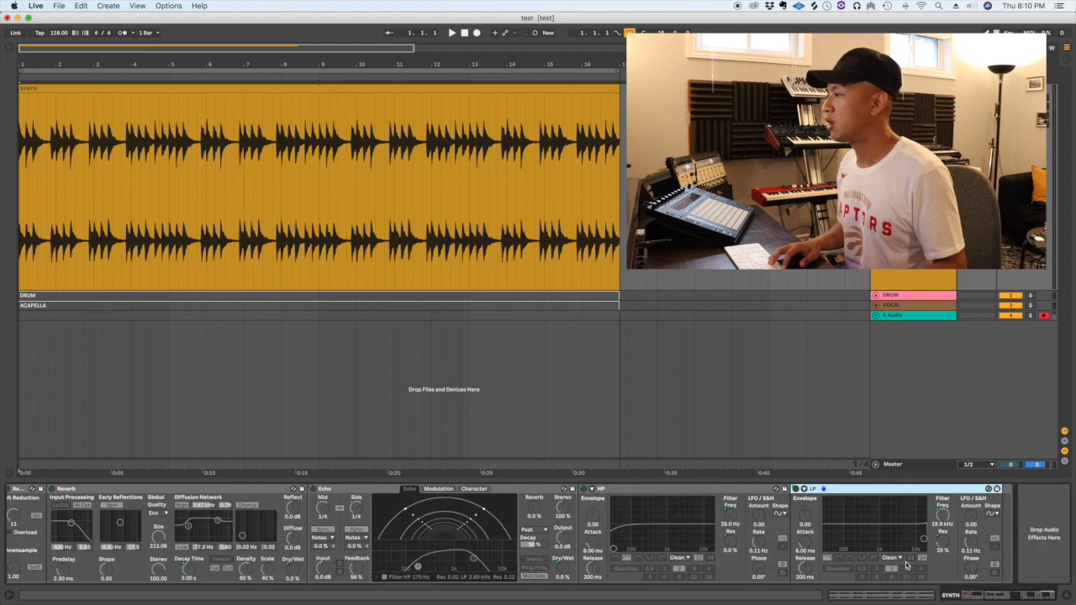
{"action": "scroll", "coordinate": [907, 565], "scroll_direction": "left", "scroll_amount": 8}
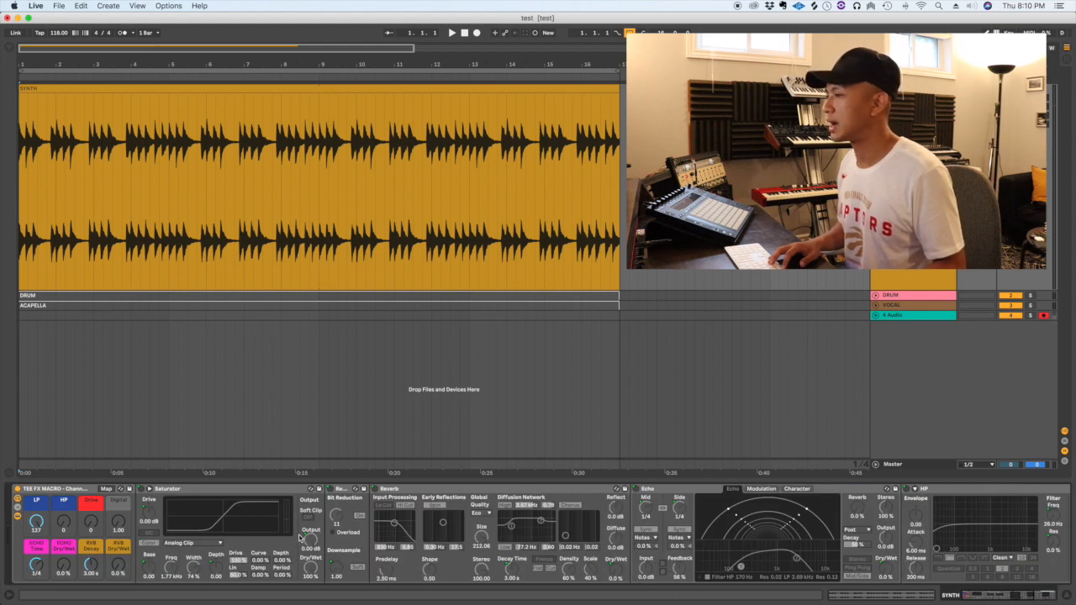
{"action": "scroll", "coordinate": [485, 539], "scroll_direction": "right", "scroll_amount": 8}
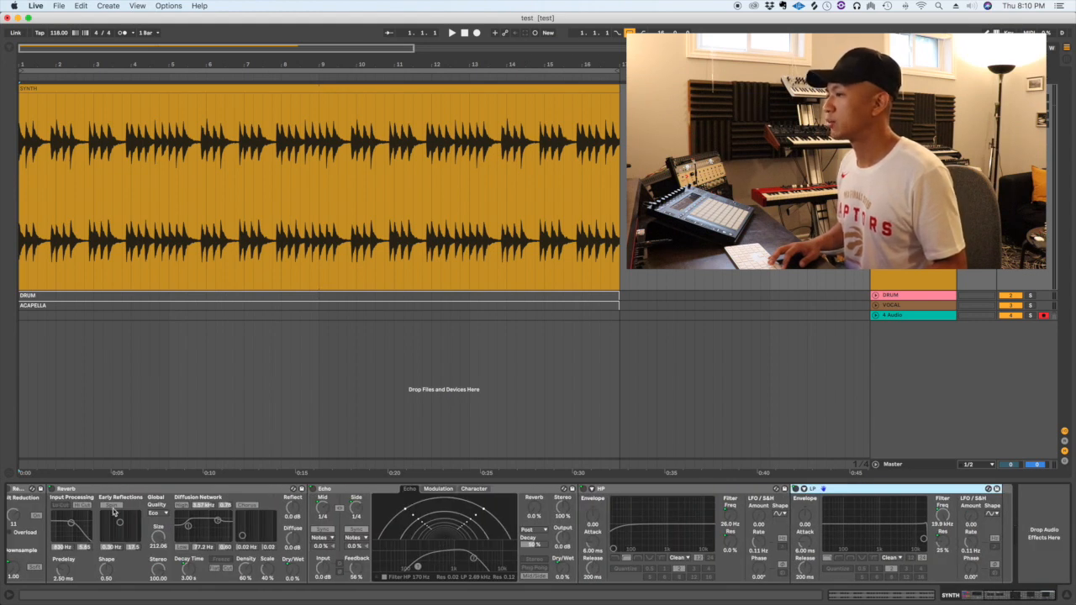
{"action": "scroll", "coordinate": [314, 540], "scroll_direction": "left", "scroll_amount": 8}
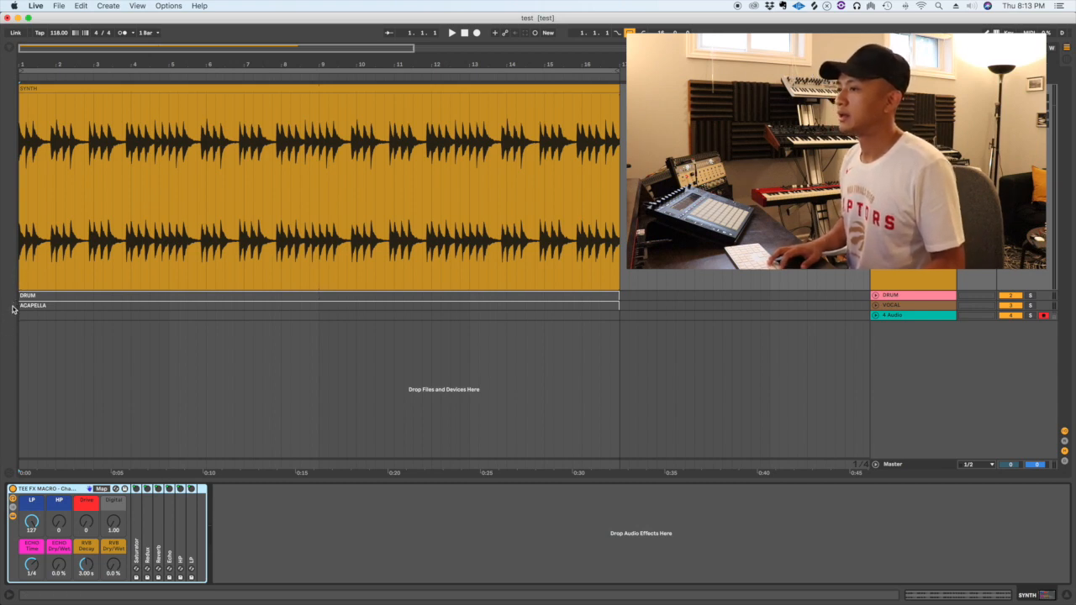
Play the synth loop with the TEE FX MACRO rack bypassed, and switch the rack back on to compare the sound.
{"action": "left_click", "coordinate": [13, 489]}
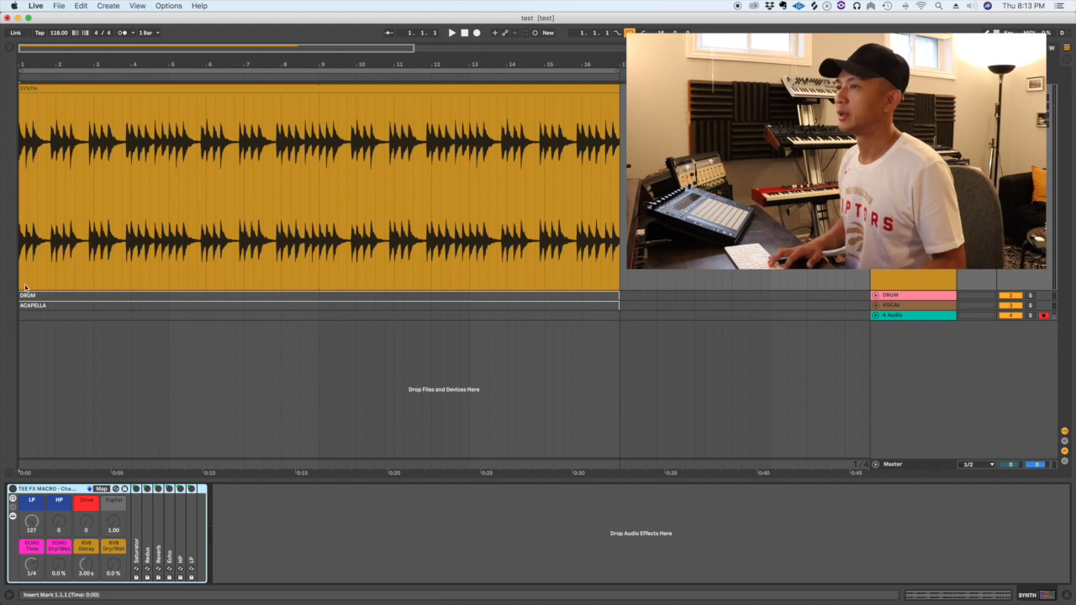
{"action": "key", "text": "space"}
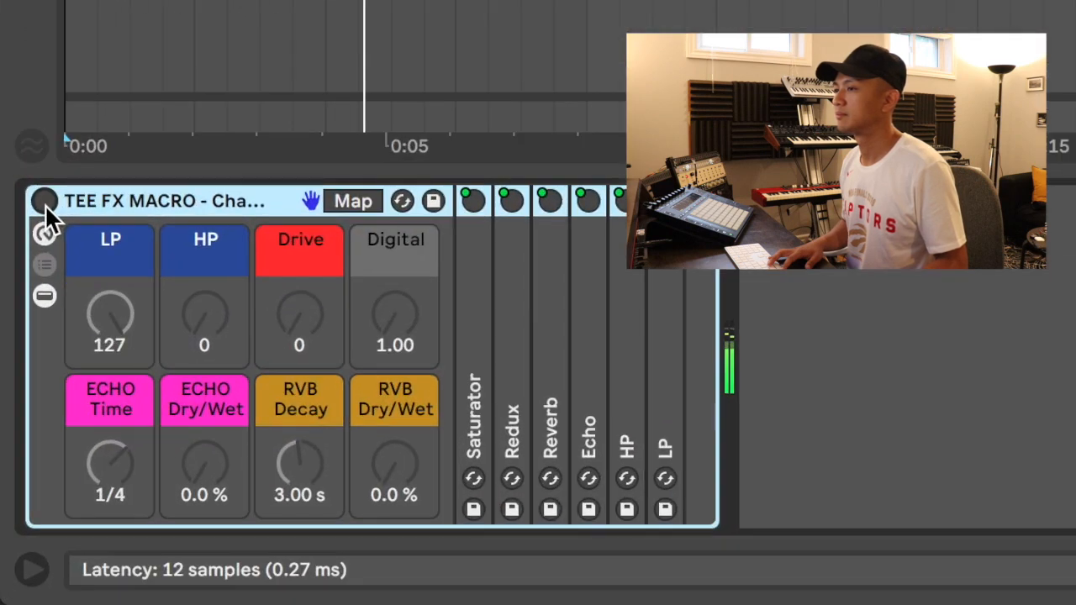
{"action": "left_click", "coordinate": [20, 416]}
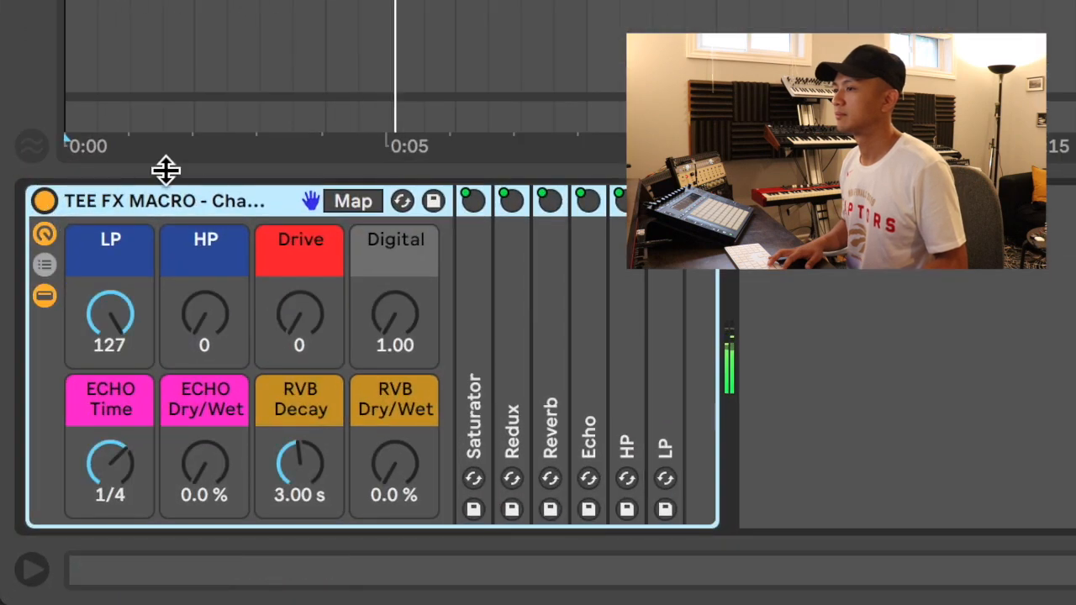
Audition the LP, HP, Drive and Digital macros by sweeping each one during playback and returning it to its neutral value.
{"action": "mouse_move", "coordinate": [105, 317]}
{"action": "left_mouse_down"}
{"action": "mouse_move", "coordinate": [105, 385]}
{"action": "mouse_move", "coordinate": [105, 319]}
{"action": "left_mouse_up"}
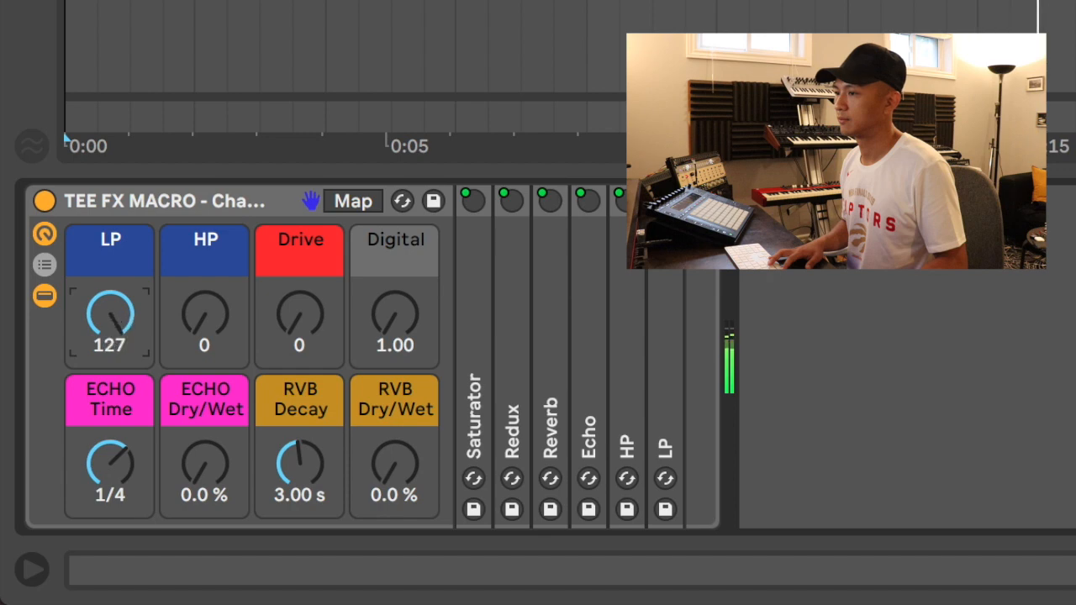
{"action": "left_click_drag", "start_coordinate": [194, 331], "coordinate": [194, 272]}
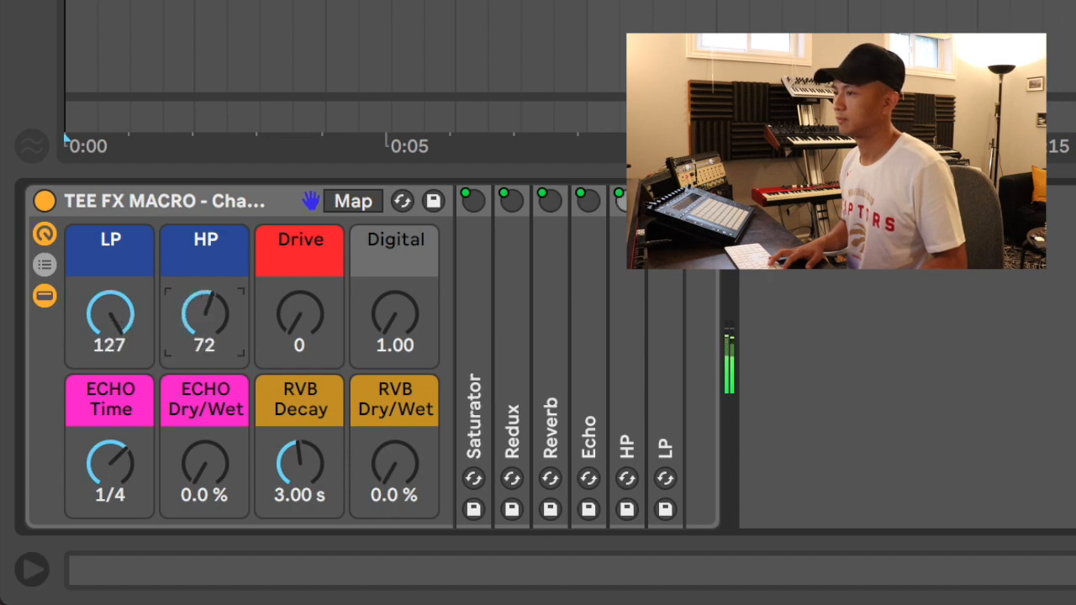
{"action": "left_click_drag", "start_coordinate": [194, 272], "coordinate": [194, 331]}
{"action": "left_click_drag", "start_coordinate": [275, 359], "coordinate": [296, 345]}
{"action": "left_click_drag", "start_coordinate": [392, 333], "coordinate": [305, 378]}
Audition the echo during playback with ECHO Dry/Wet at 43 % and ECHO Time at 1/8.
{"action": "mouse_move", "coordinate": [192, 472]}
{"action": "left_mouse_down"}
{"action": "mouse_move", "coordinate": [191, 422]}
{"action": "mouse_move", "coordinate": [192, 488]}
{"action": "left_mouse_up"}
{"action": "left_click_drag", "start_coordinate": [106, 468], "coordinate": [106, 462]}
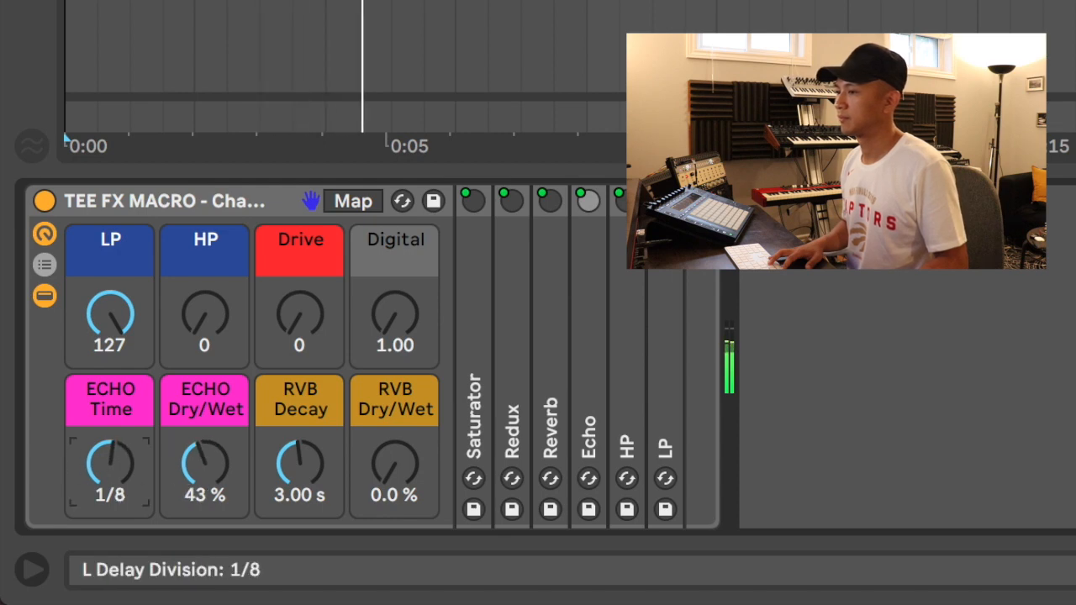
{"action": "mouse_move", "coordinate": [203, 461]}
{"action": "left_mouse_down"}
{"action": "mouse_move", "coordinate": [203, 439]}
{"action": "mouse_move", "coordinate": [210, 471]}
{"action": "left_mouse_up"}
Audition the reverb during playback by varying the RVB Dry/Wet and RVB Decay macros.
{"action": "left_click_drag", "start_coordinate": [386, 470], "coordinate": [387, 426]}
{"action": "mouse_move", "coordinate": [293, 473]}
{"action": "left_mouse_down"}
{"action": "mouse_move", "coordinate": [293, 424]}
{"action": "mouse_move", "coordinate": [293, 481]}
{"action": "left_mouse_up"}
{"action": "left_click_drag", "start_coordinate": [369, 463], "coordinate": [395, 471]}
{"action": "left_click", "coordinate": [299, 462]}
{"action": "left_click_drag", "start_coordinate": [300, 462], "coordinate": [299, 430]}
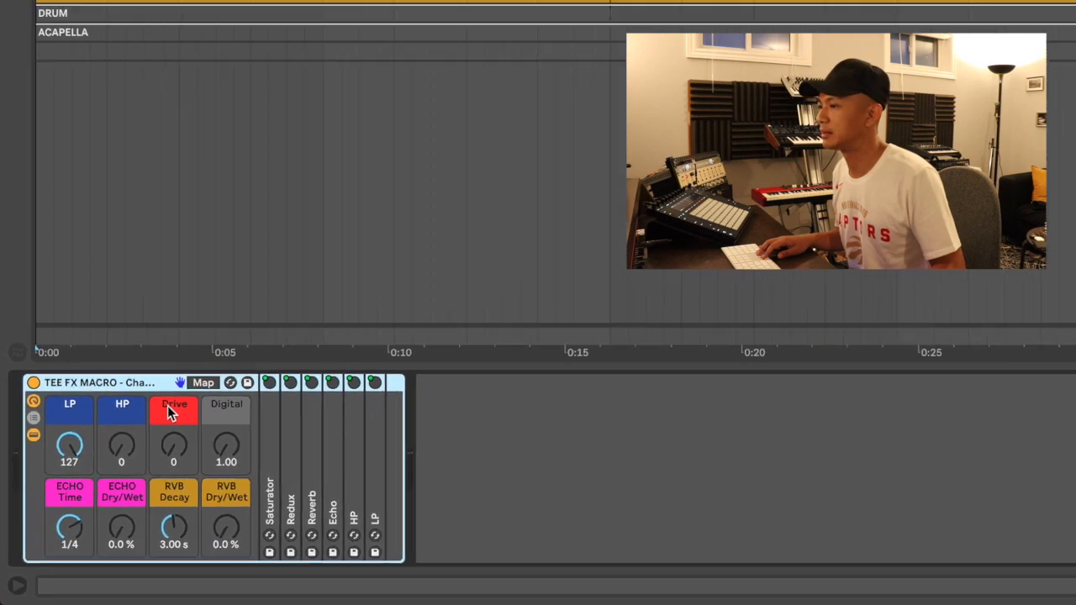
Search the browser for "saturator" and add a Saturator after the TEE FX MACRO rack on the SYNTH track.
{"action": "key", "text": "super+f"}
{"action": "type", "text": "sa"}
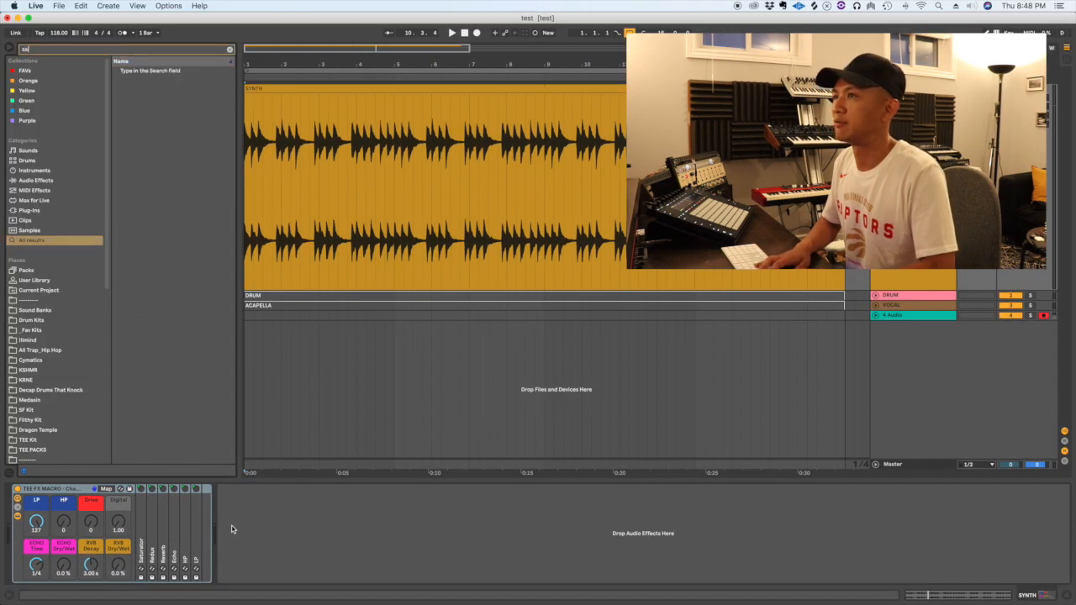
{"action": "type", "text": "turator"}
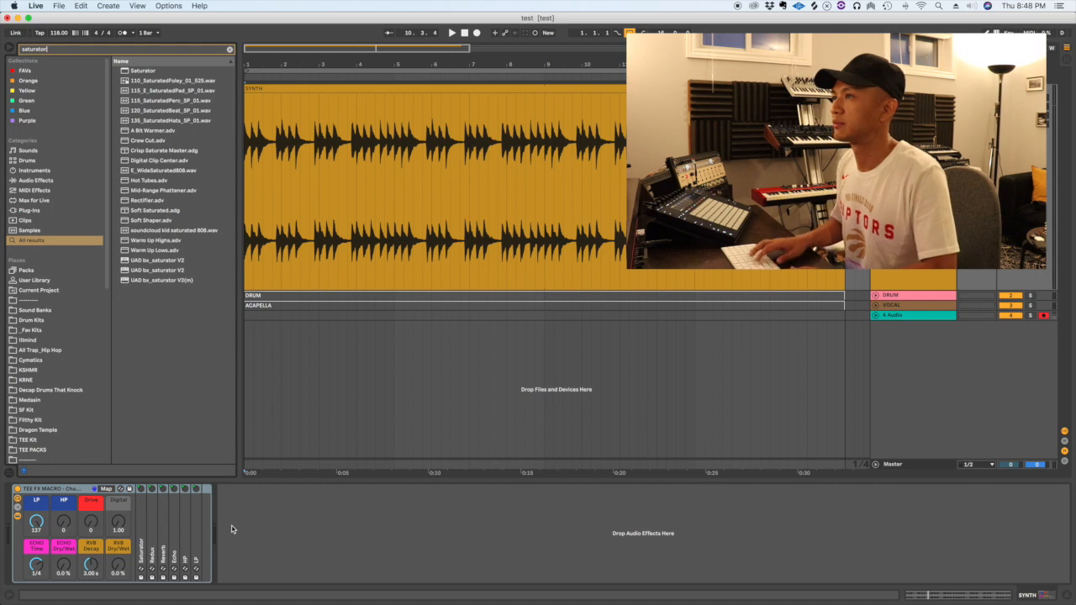
{"action": "key", "text": "Down"}
{"action": "key", "text": "Return"}
Search the browser for "auto", add two Auto Filter devices after the Saturator, and hide the browser.
{"action": "key", "text": "super+f"}
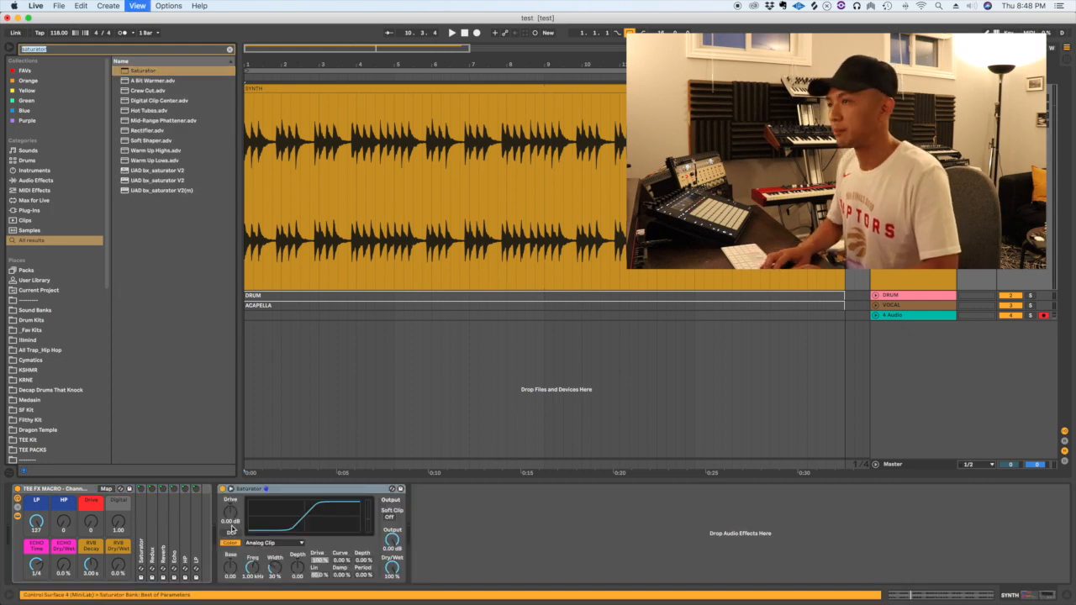
{"action": "type", "text": "auto"}
{"action": "key", "text": "Down"}
{"action": "key", "text": "Return"}
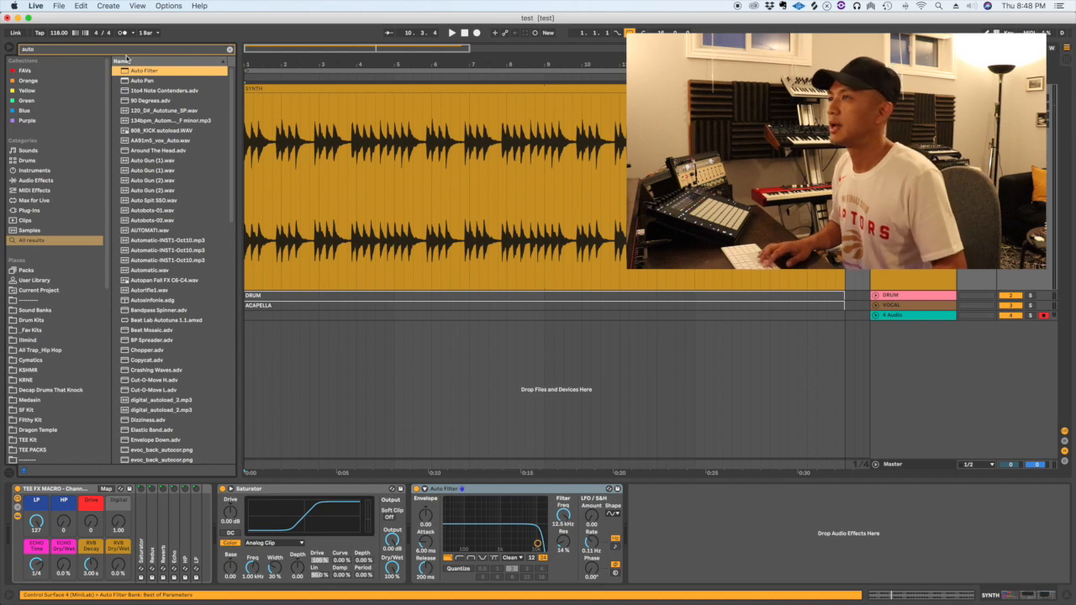
{"action": "left_click", "coordinate": [231, 49]}
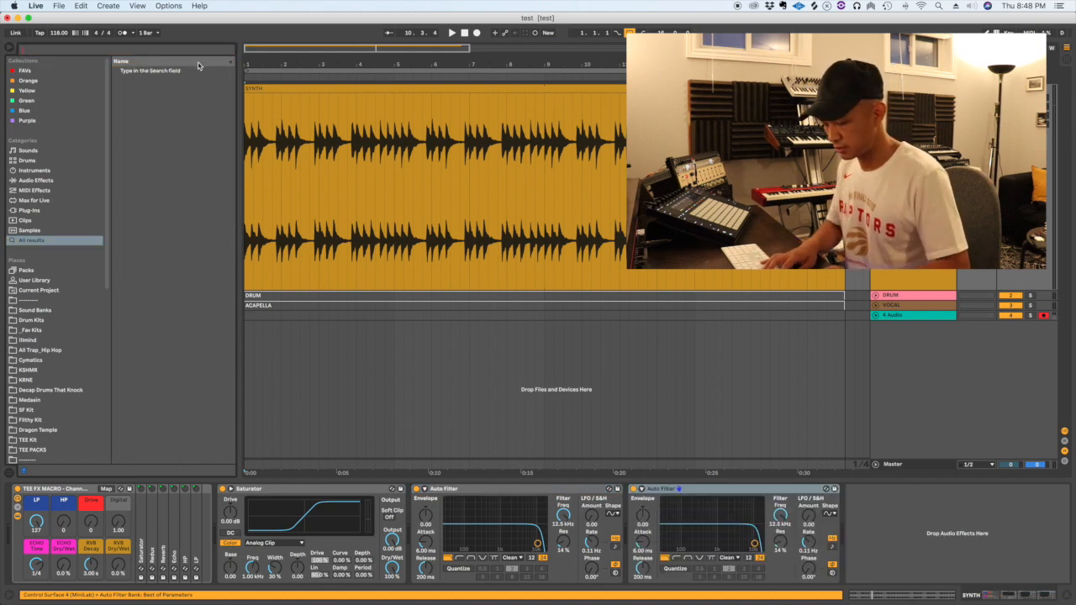
{"action": "key", "text": "super+alt+b"}
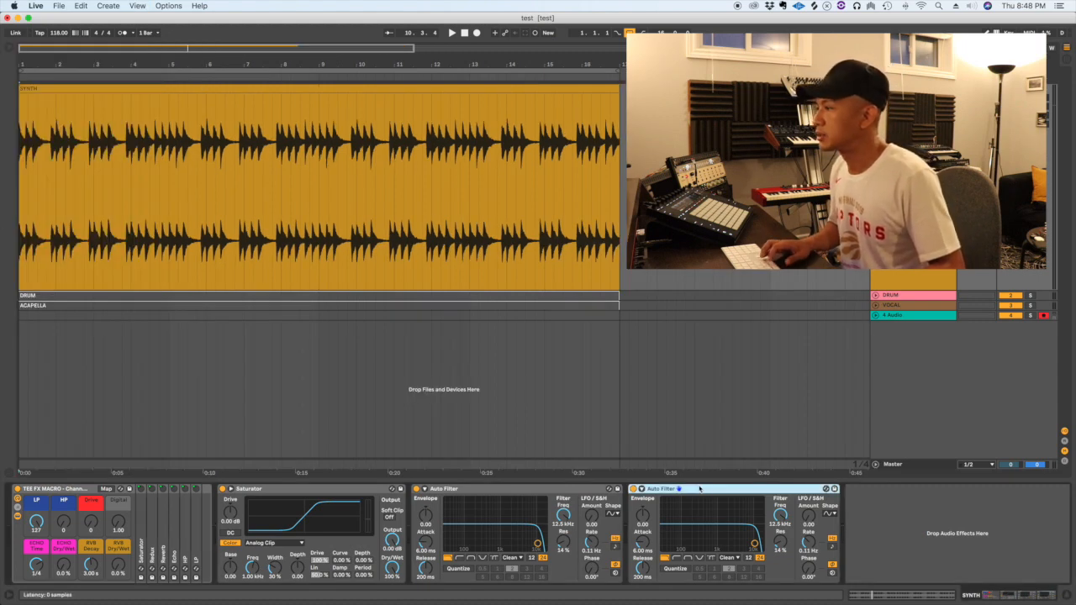
Group the new Saturator and both Auto Filters into one Audio Effect Rack.
{"action": "left_click", "coordinate": [287, 490]}
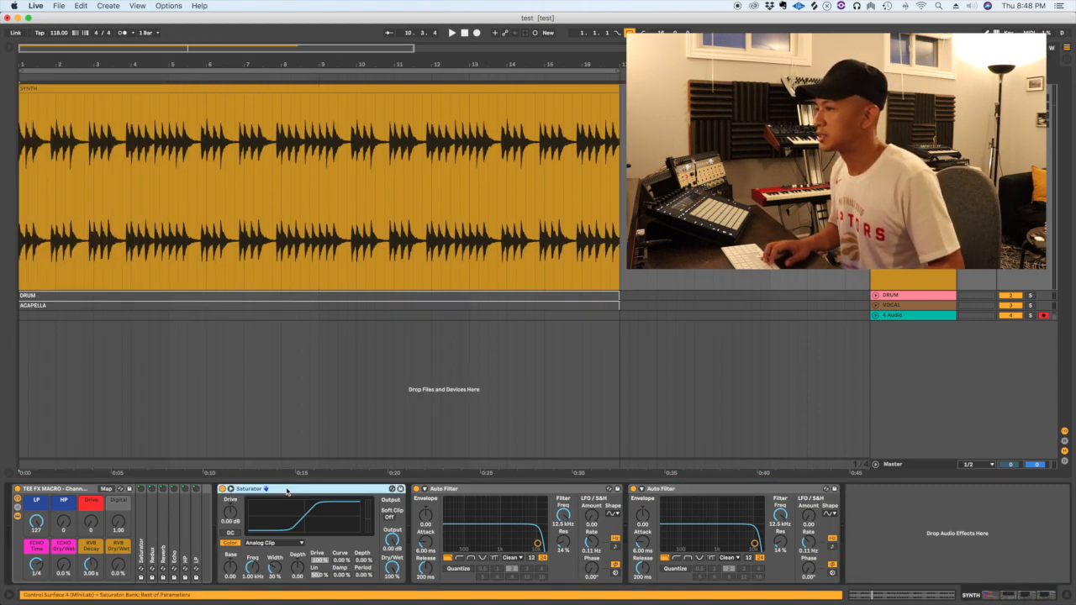
{"action": "left_click", "coordinate": [715, 491], "text": "shift"}
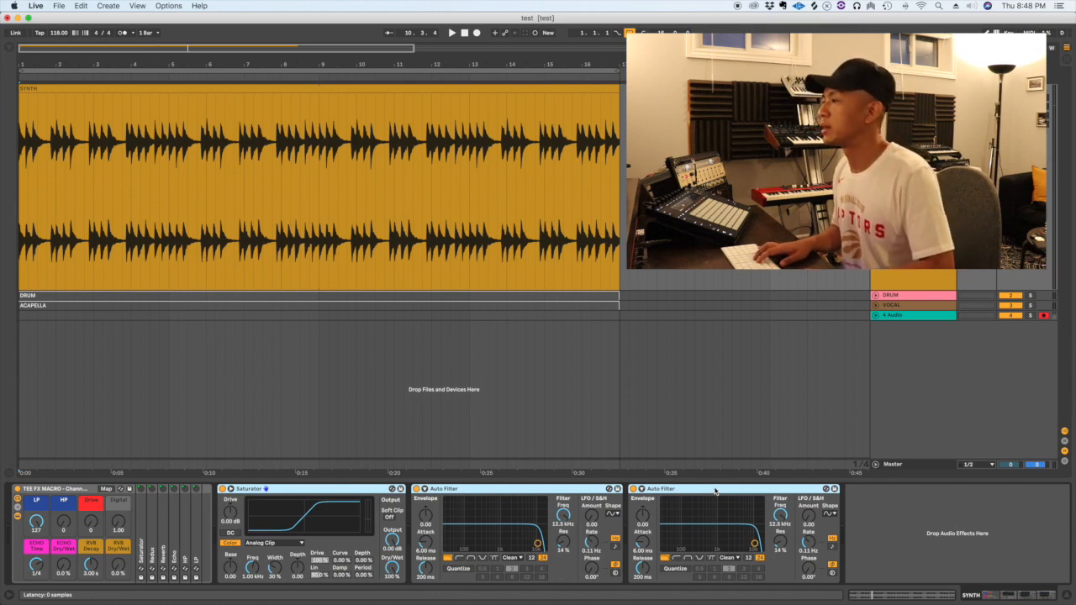
{"action": "key", "text": "super+g"}
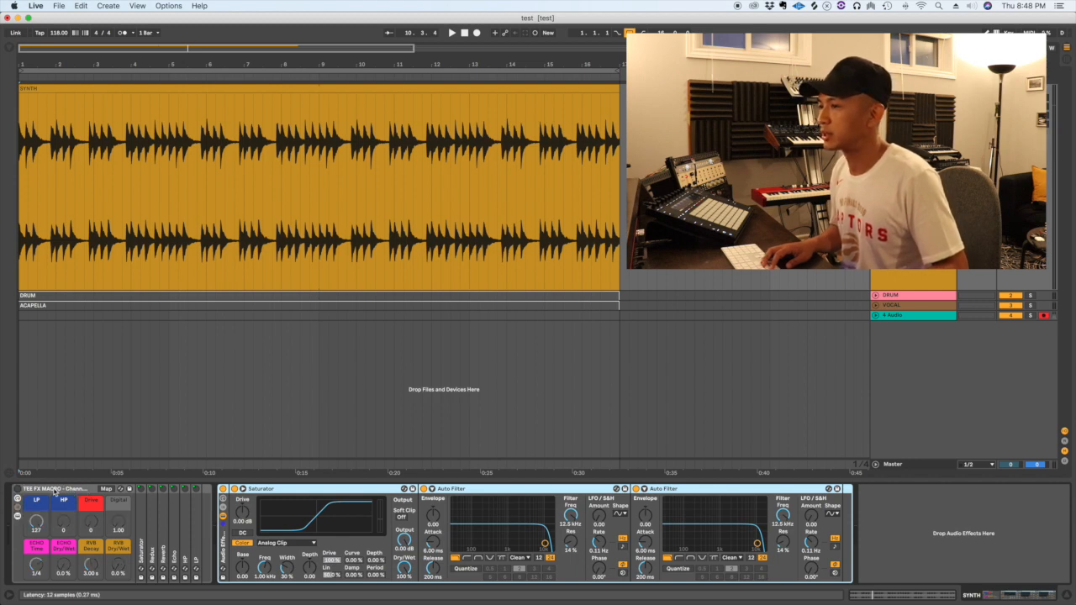
Show the macro controls of the new Audio Effect Rack.
{"action": "left_click", "coordinate": [204, 498]}
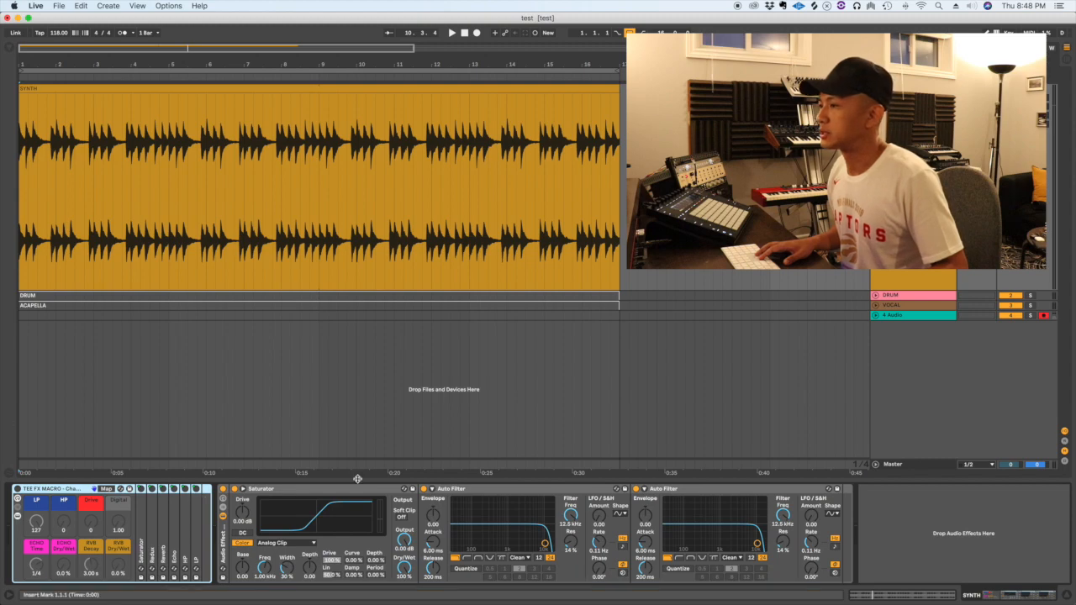
{"action": "left_click", "coordinate": [223, 545]}
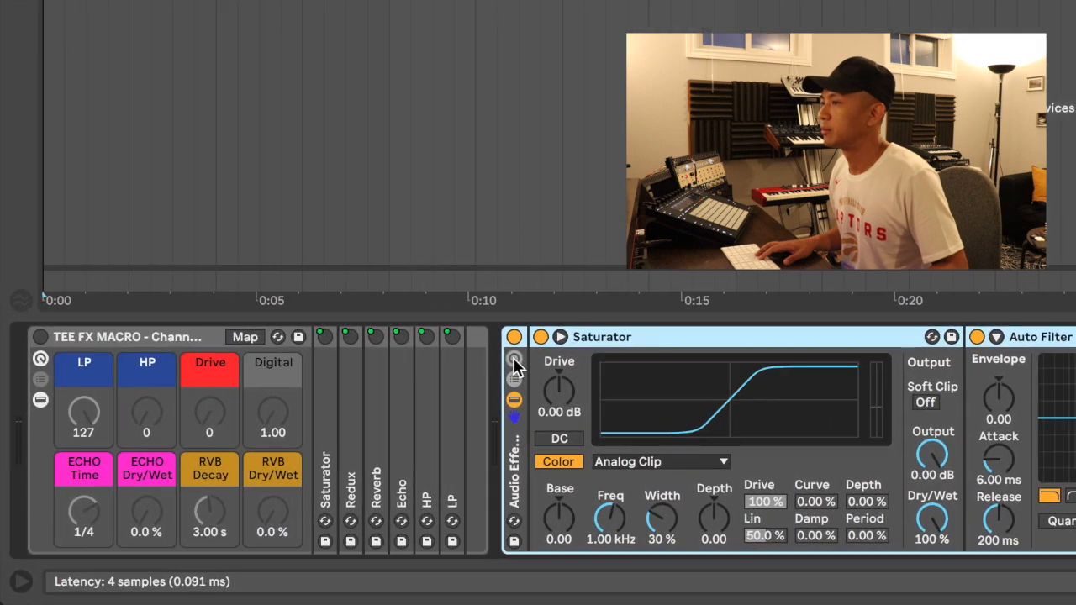
{"action": "left_click", "coordinate": [441, 396]}
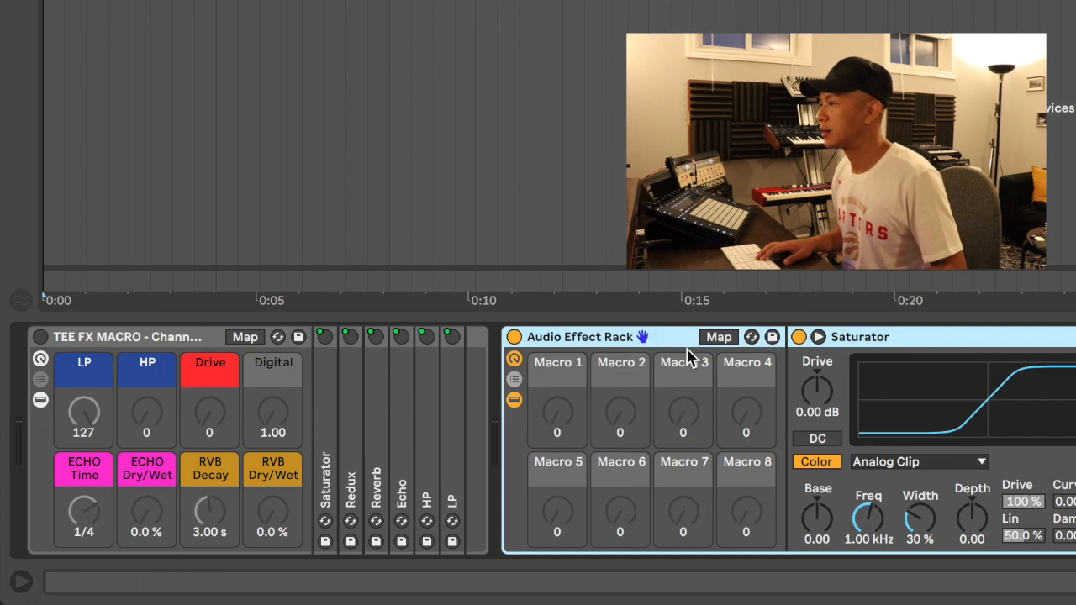
Turn on macro map mode for the new Audio Effect Rack and show its Macro Mappings list.
{"action": "left_click", "coordinate": [718, 339]}
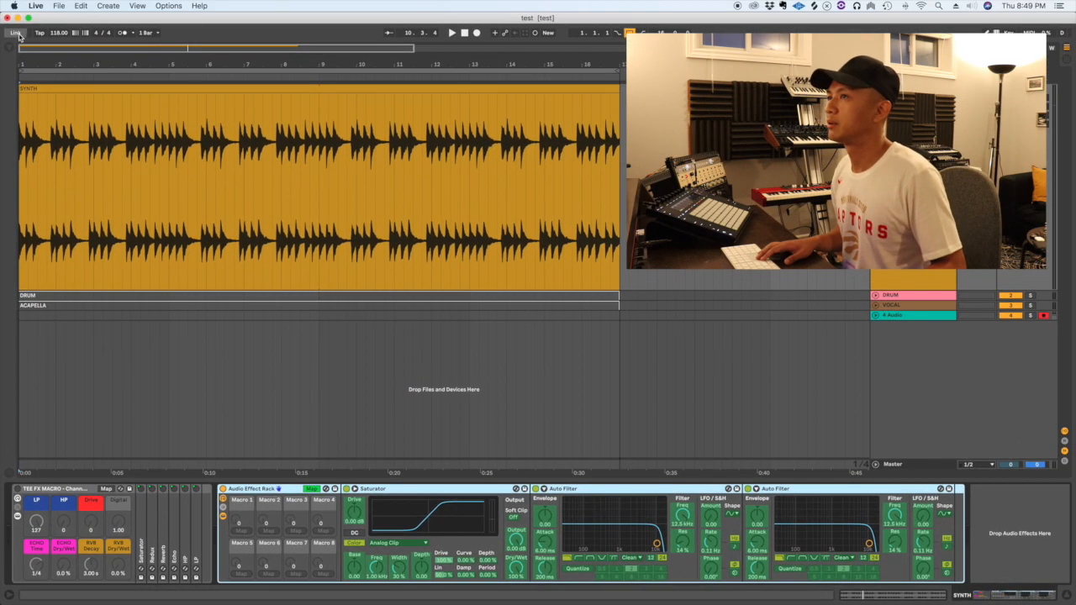
{"action": "left_click", "coordinate": [8, 51]}
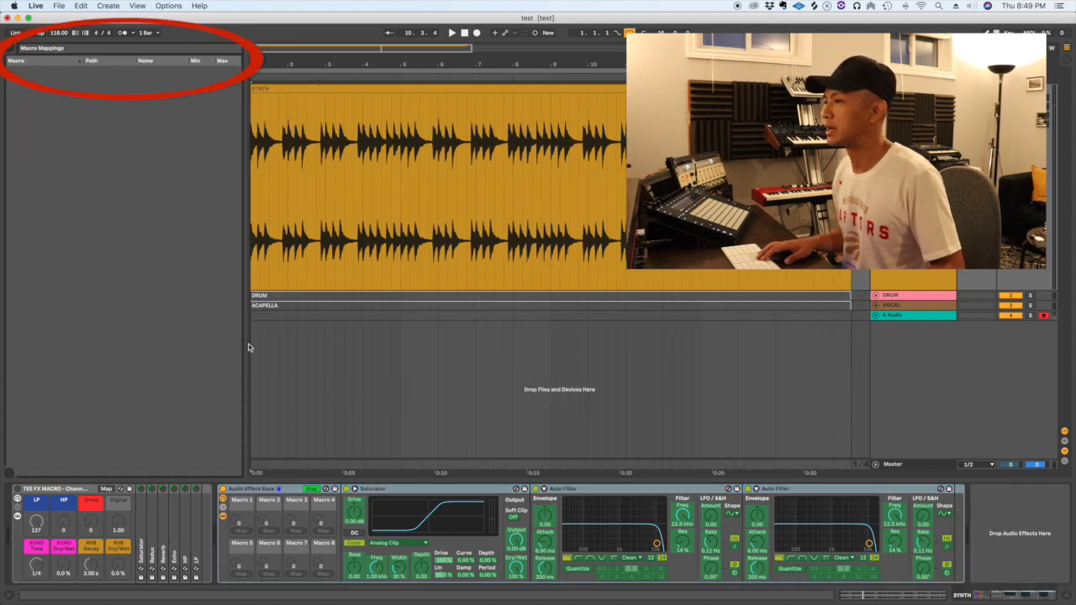
{"action": "left_click", "coordinate": [313, 489]}
{"action": "left_click", "coordinate": [313, 489]}
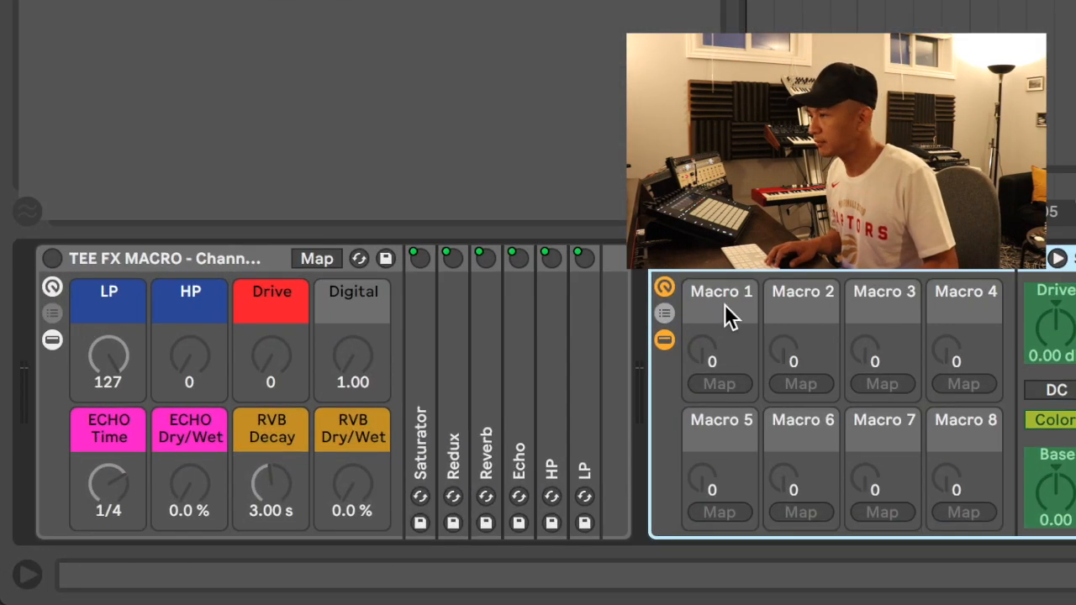
Rename Macro 1 of the new Audio Effect Rack as LP.
{"action": "key", "text": "super+r"}
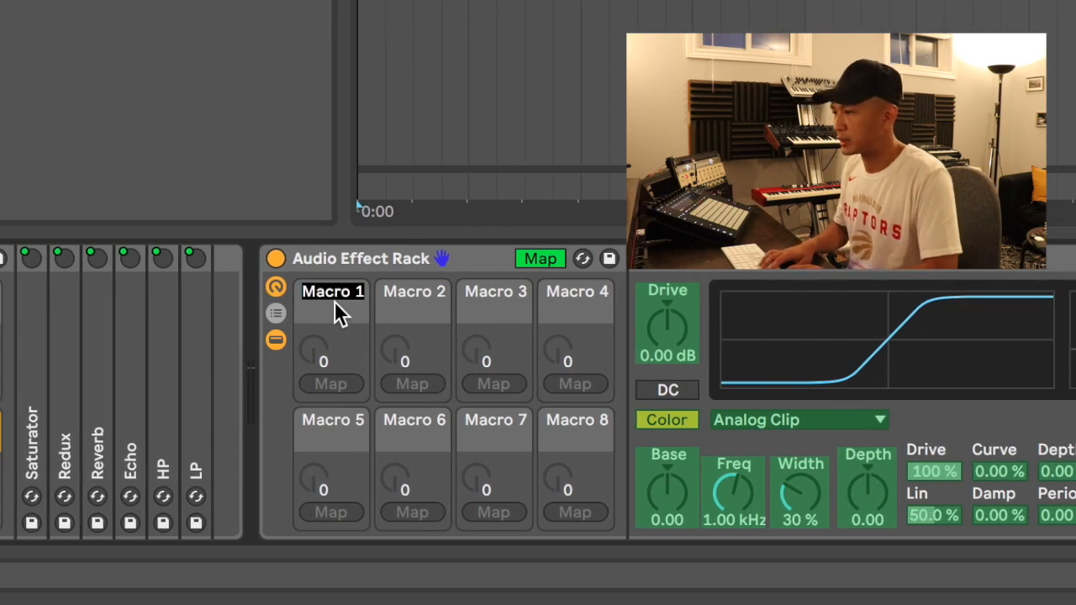
{"action": "type", "text": "LP"}
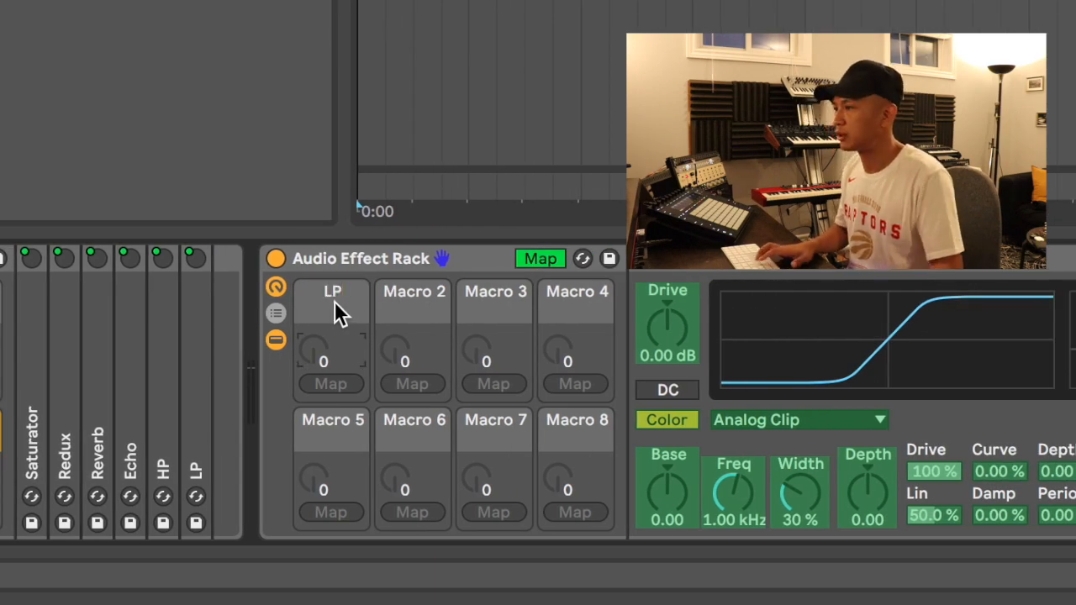
{"action": "key", "text": "Return"}
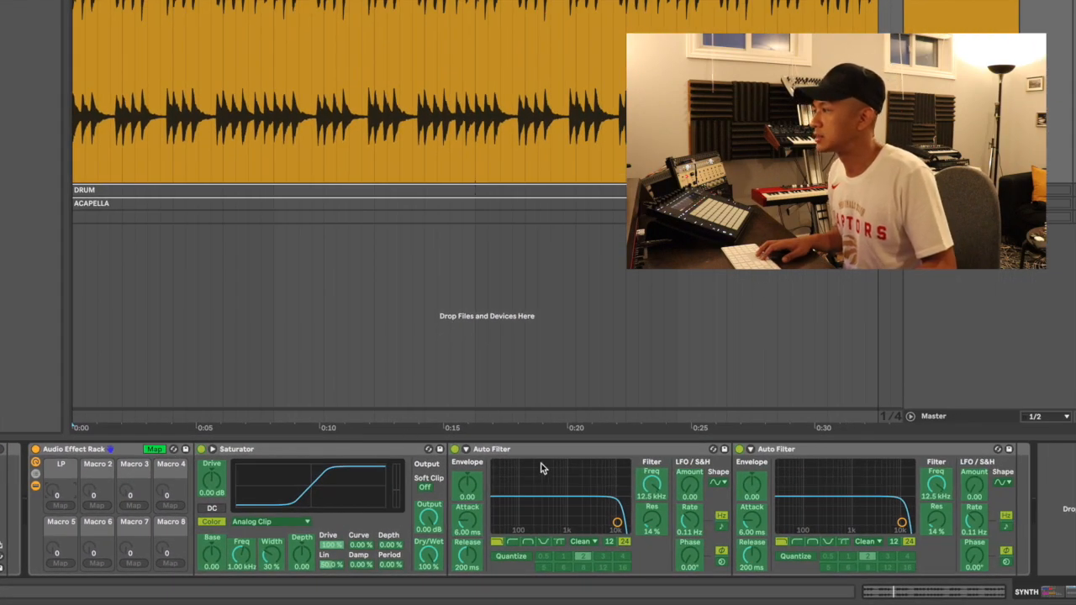
Rename the second Auto Filter in the new rack as LP.
{"action": "left_click", "coordinate": [827, 451]}
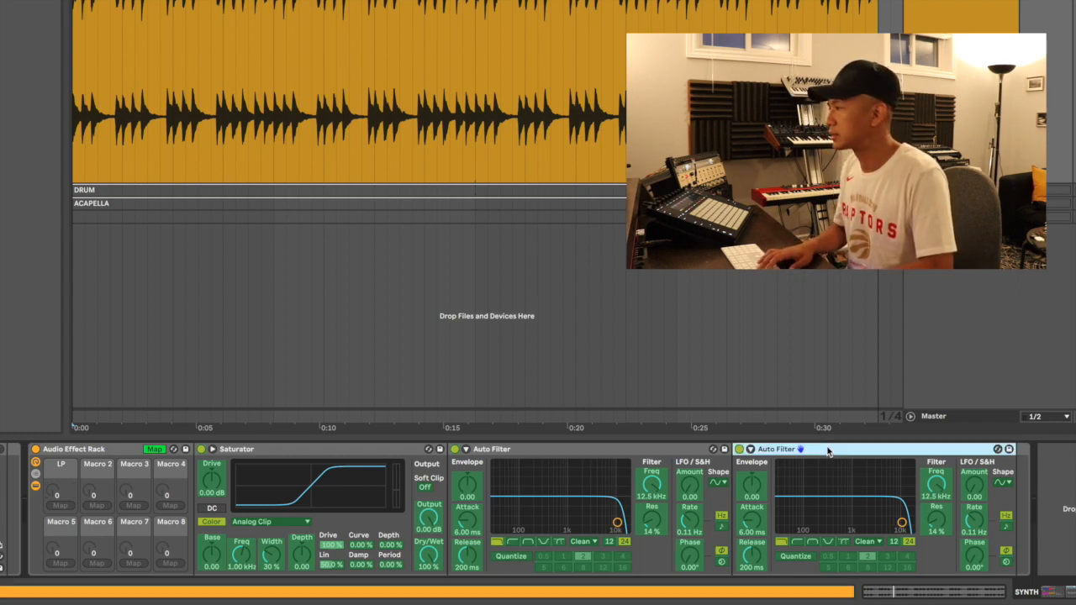
{"action": "key", "text": "super+r"}
{"action": "type", "text": "LP"}
{"action": "key", "text": "Return"}
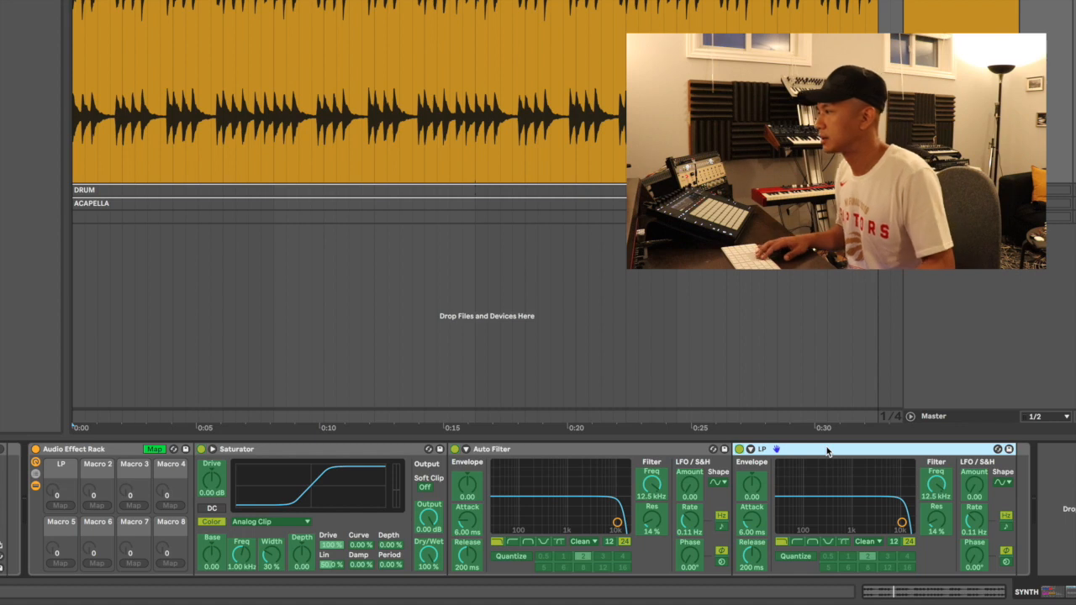
Leave macro map mode to switch off the new rack's Saturator and first Auto Filter, and turn map mode back on.
{"action": "left_click", "coordinate": [604, 452]}
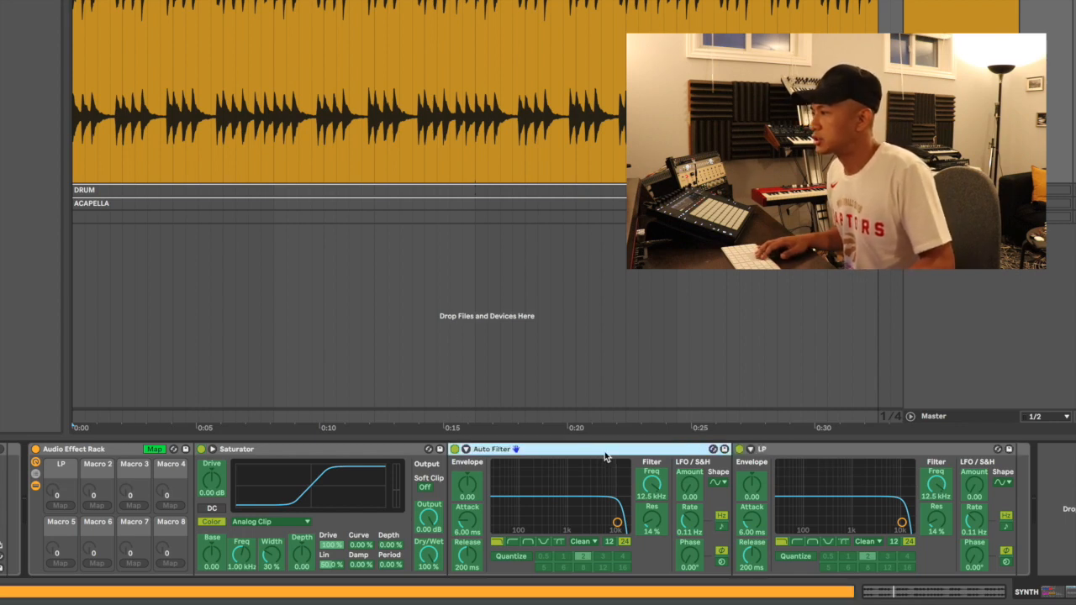
{"action": "left_click", "coordinate": [153, 449]}
{"action": "left_click", "coordinate": [201, 449]}
{"action": "left_click", "coordinate": [454, 450]}
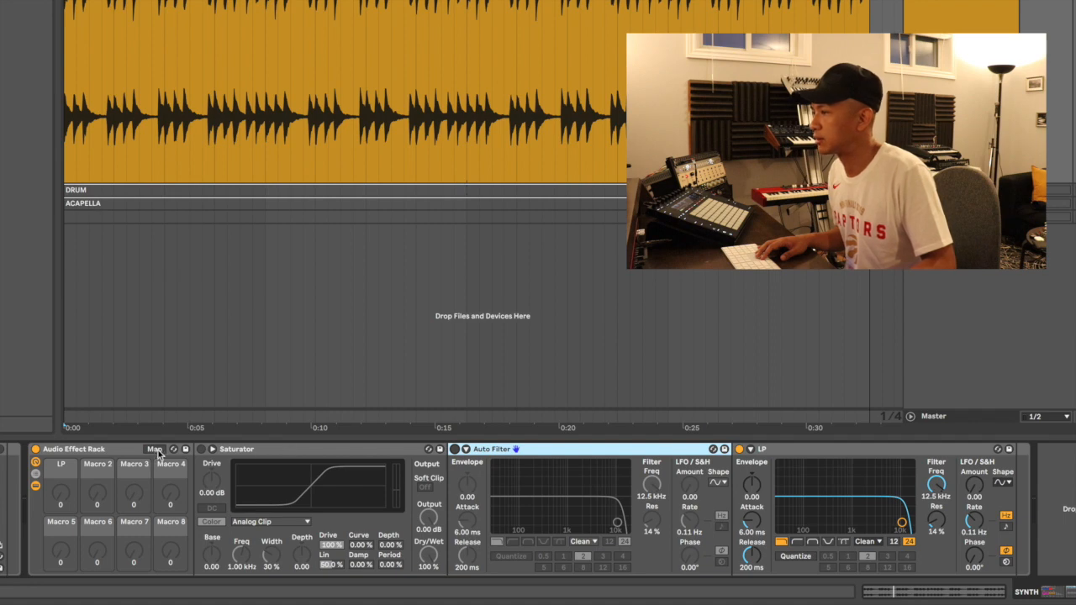
{"action": "left_click", "coordinate": [156, 449]}
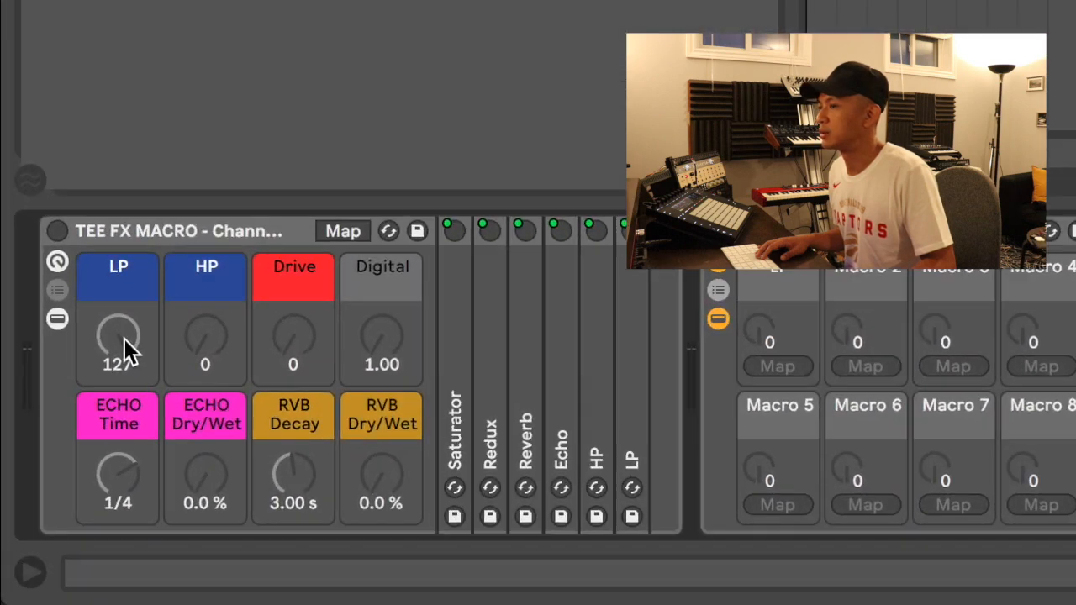
Map the LP filter's frequency to the new rack's LP macro and turn that macro until the frequency is 19.9 kHz.
{"action": "mouse_move", "coordinate": [125, 338]}
{"action": "left_mouse_down"}
{"action": "mouse_move", "coordinate": [124, 401]}
{"action": "mouse_move", "coordinate": [124, 341]}
{"action": "left_mouse_up"}
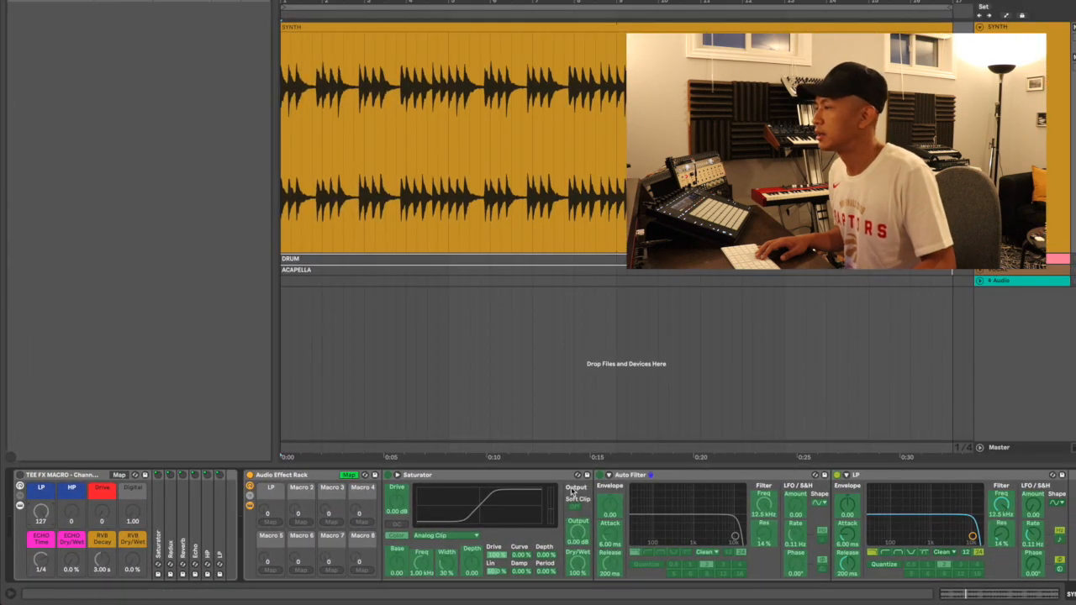
{"action": "left_click", "coordinate": [1005, 506]}
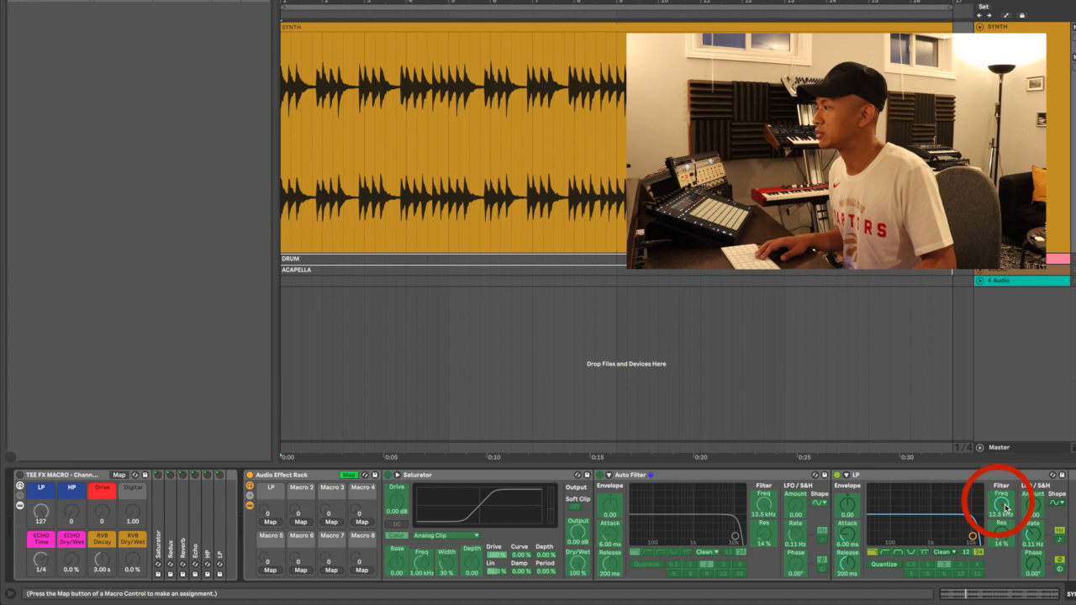
{"action": "left_click", "coordinate": [270, 522]}
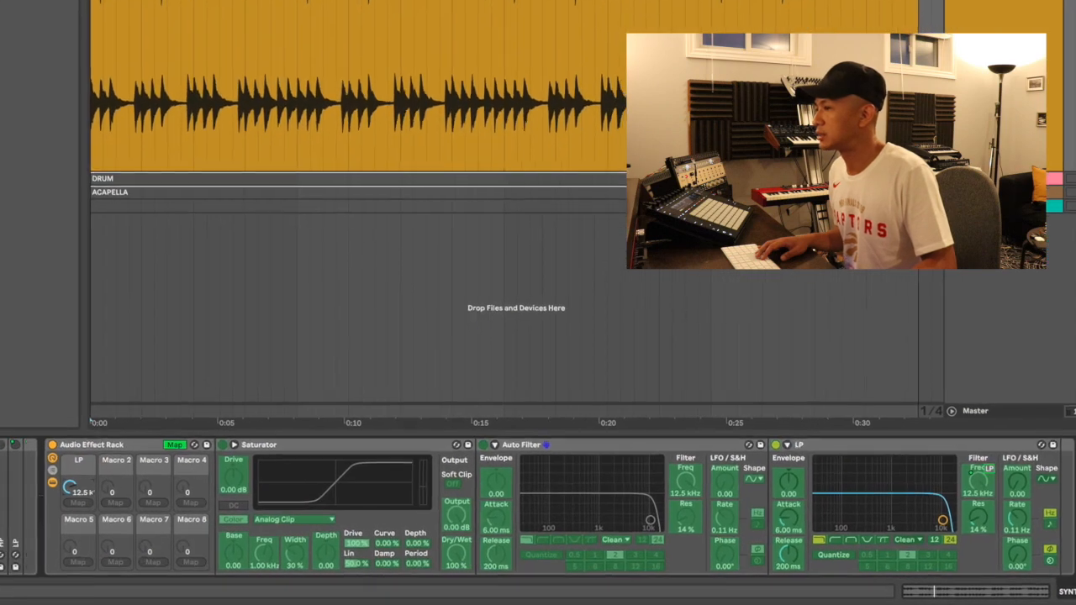
{"action": "left_click_drag", "start_coordinate": [70, 487], "coordinate": [70, 536]}
{"action": "mouse_move", "coordinate": [37, 484]}
{"action": "left_mouse_down"}
{"action": "mouse_move", "coordinate": [37, 496]}
{"action": "mouse_move", "coordinate": [37, 440]}
{"action": "mouse_move", "coordinate": [40, 486]}
{"action": "left_mouse_up"}
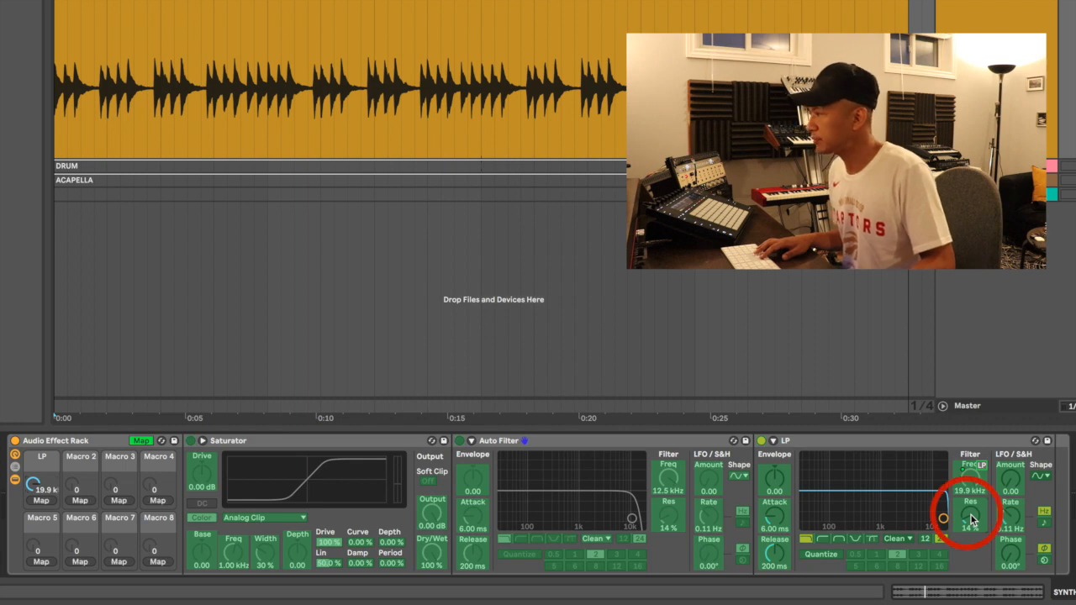
Map the LP filter's resonance to the same LP macro and sweep the macro down to 0.
{"action": "left_click", "coordinate": [41, 500]}
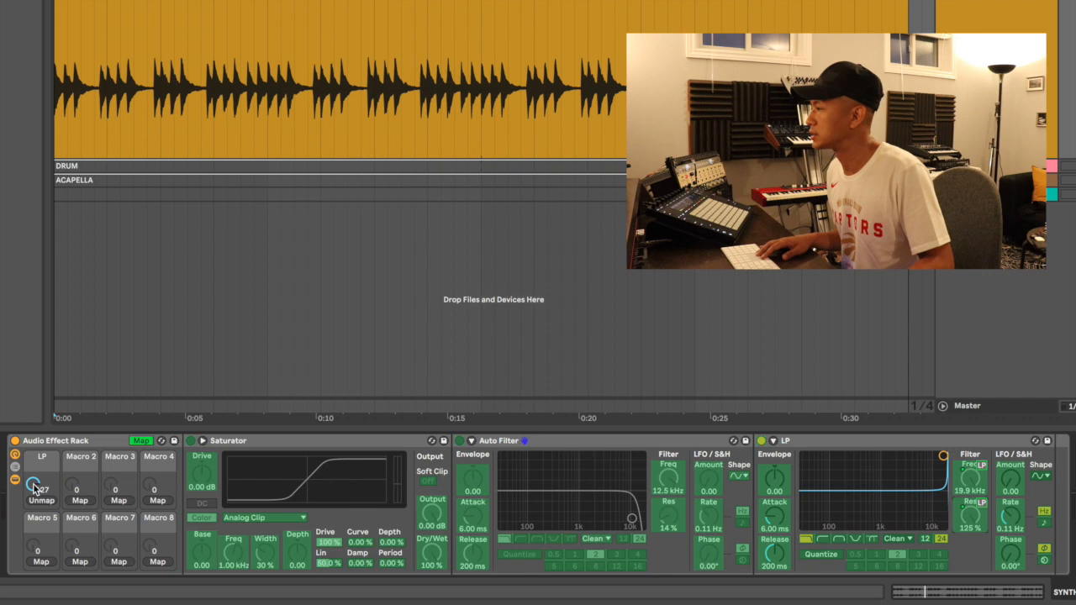
{"action": "mouse_move", "coordinate": [33, 488]}
{"action": "left_mouse_down"}
{"action": "mouse_move", "coordinate": [33, 568]}
{"action": "mouse_move", "coordinate": [33, 493]}
{"action": "left_mouse_up"}
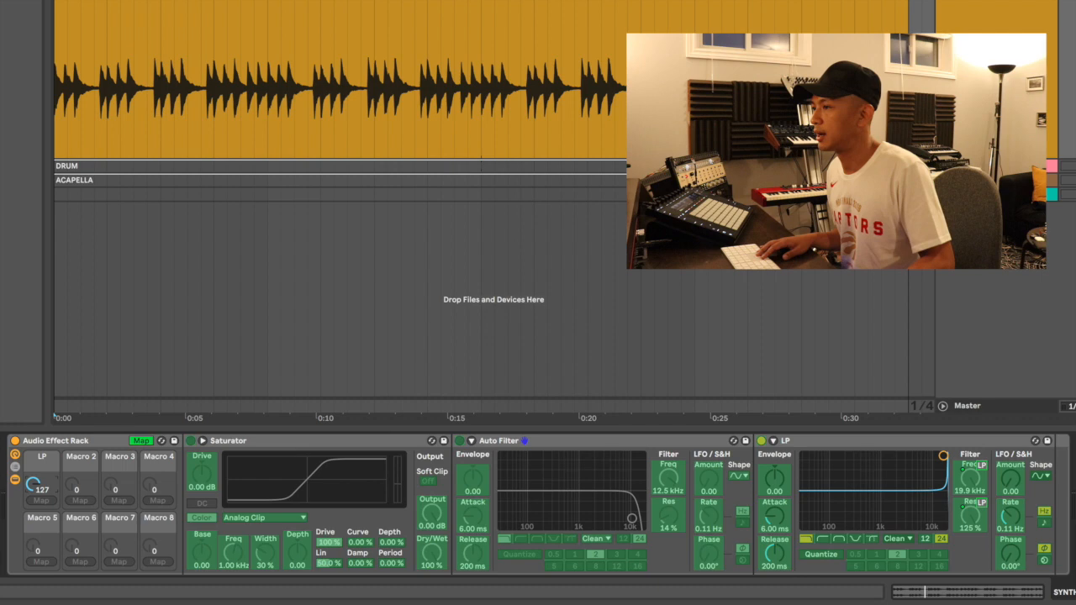
{"action": "mouse_move", "coordinate": [35, 488]}
{"action": "left_mouse_down"}
{"action": "mouse_move", "coordinate": [35, 472]}
{"action": "mouse_move", "coordinate": [34, 503]}
{"action": "mouse_move", "coordinate": [34, 487]}
{"action": "left_mouse_up"}
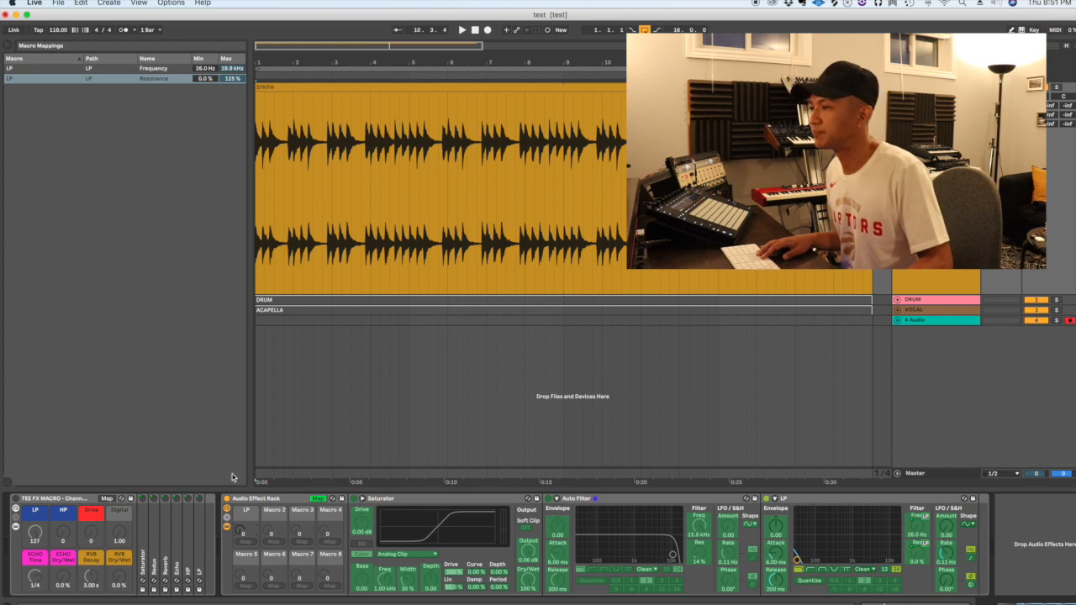
Turn the LP macro to 112 and limit the Resonance mapping's maximum to 50 %.
{"action": "mouse_move", "coordinate": [240, 529]}
{"action": "left_mouse_down"}
{"action": "mouse_move", "coordinate": [240, 503]}
{"action": "mouse_move", "coordinate": [241, 526]}
{"action": "left_mouse_up"}
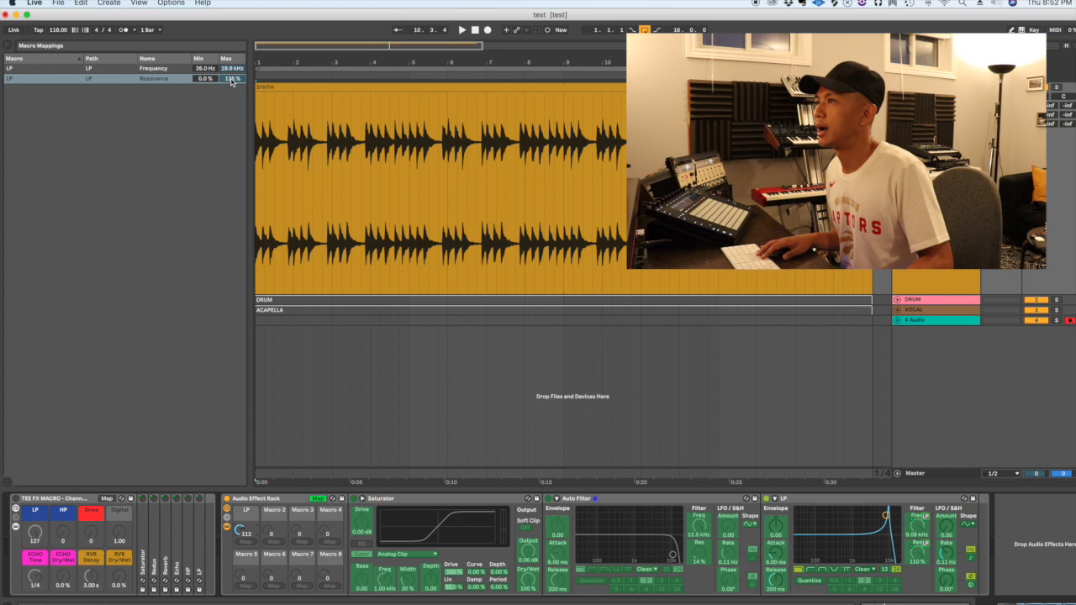
{"action": "mouse_move", "coordinate": [231, 81]}
{"action": "left_mouse_down"}
{"action": "mouse_move", "coordinate": [231, 108]}
{"action": "mouse_move", "coordinate": [232, 81]}
{"action": "left_mouse_up"}
{"action": "mouse_move", "coordinate": [246, 527]}
{"action": "left_mouse_down"}
{"action": "mouse_move", "coordinate": [246, 595]}
{"action": "mouse_move", "coordinate": [246, 515]}
{"action": "mouse_move", "coordinate": [246, 596]}
{"action": "mouse_move", "coordinate": [246, 522]}
{"action": "left_mouse_up"}
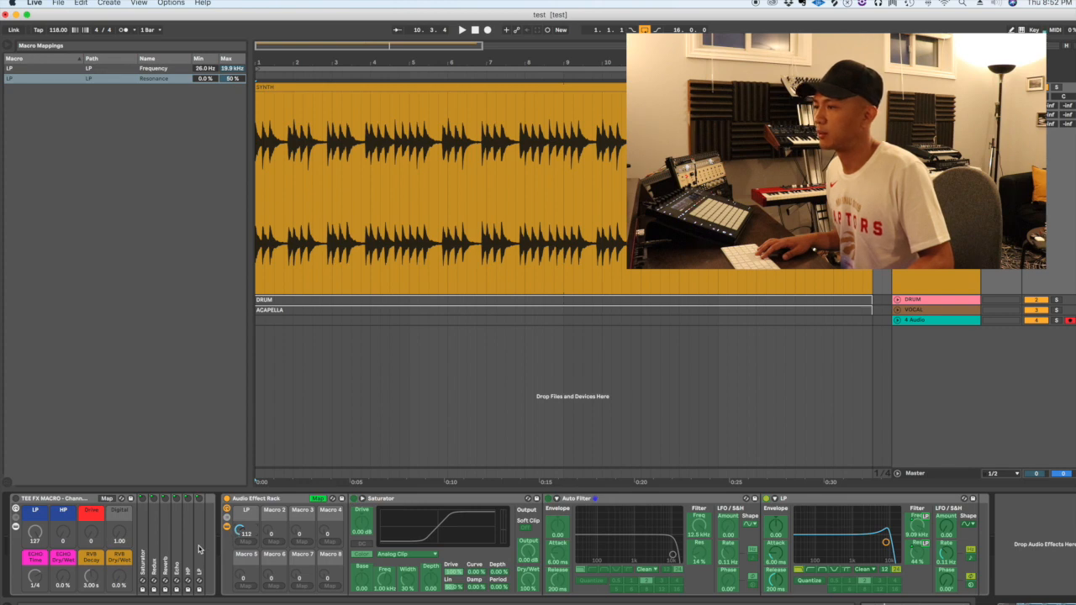
Unfold the LP filter of the TEE FX MACRO rack and fold the new rack's Saturator and first Auto Filter.
{"action": "left_click", "coordinate": [199, 549]}
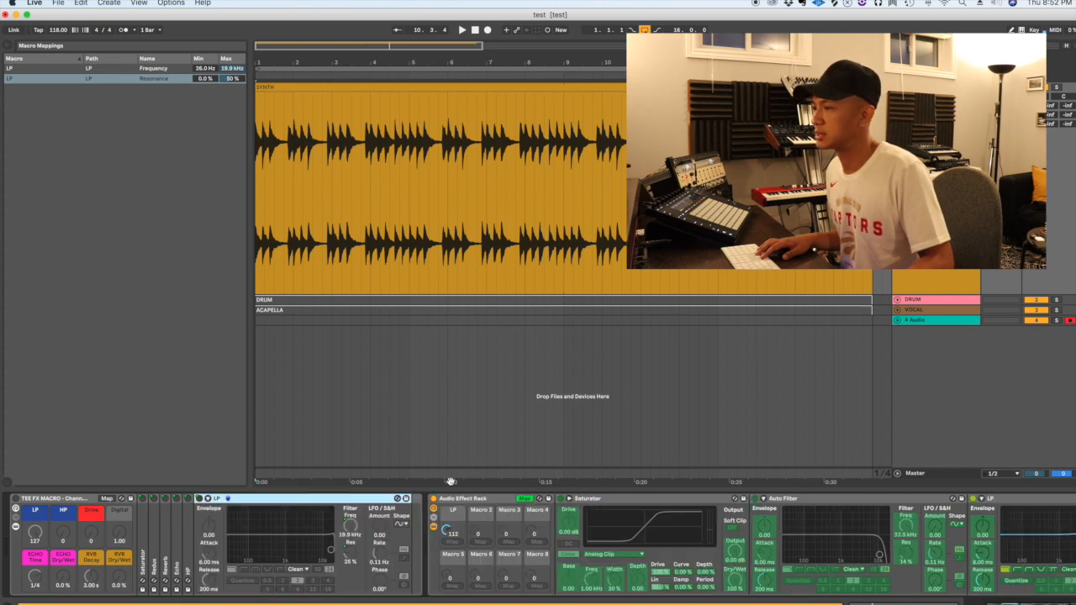
{"action": "mouse_move", "coordinate": [32, 538]}
{"action": "left_mouse_down"}
{"action": "mouse_move", "coordinate": [34, 590]}
{"action": "mouse_move", "coordinate": [34, 536]}
{"action": "left_mouse_up"}
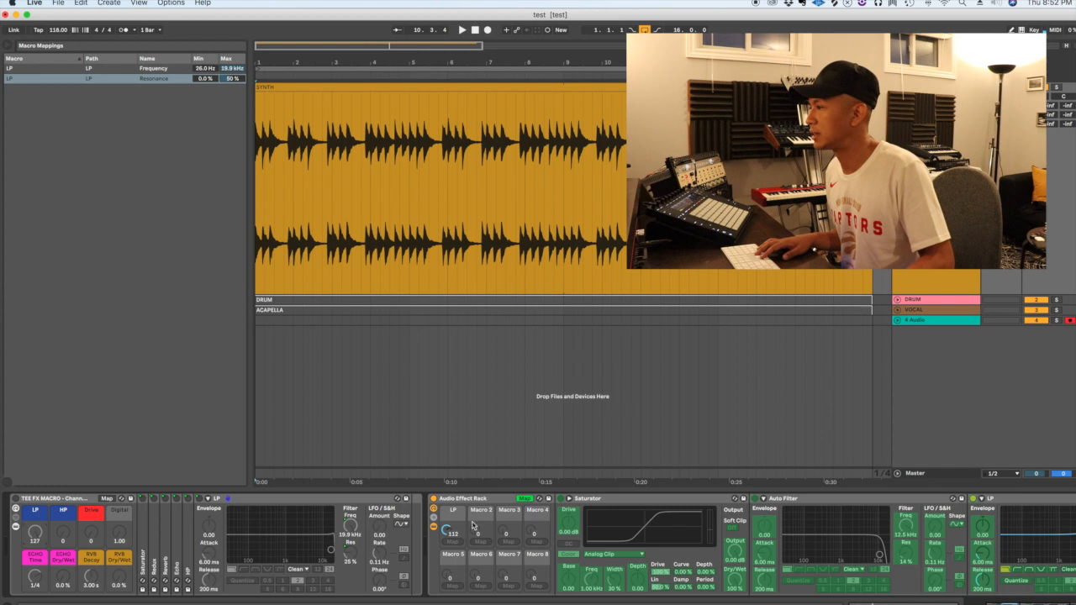
{"action": "double_click", "coordinate": [637, 500]}
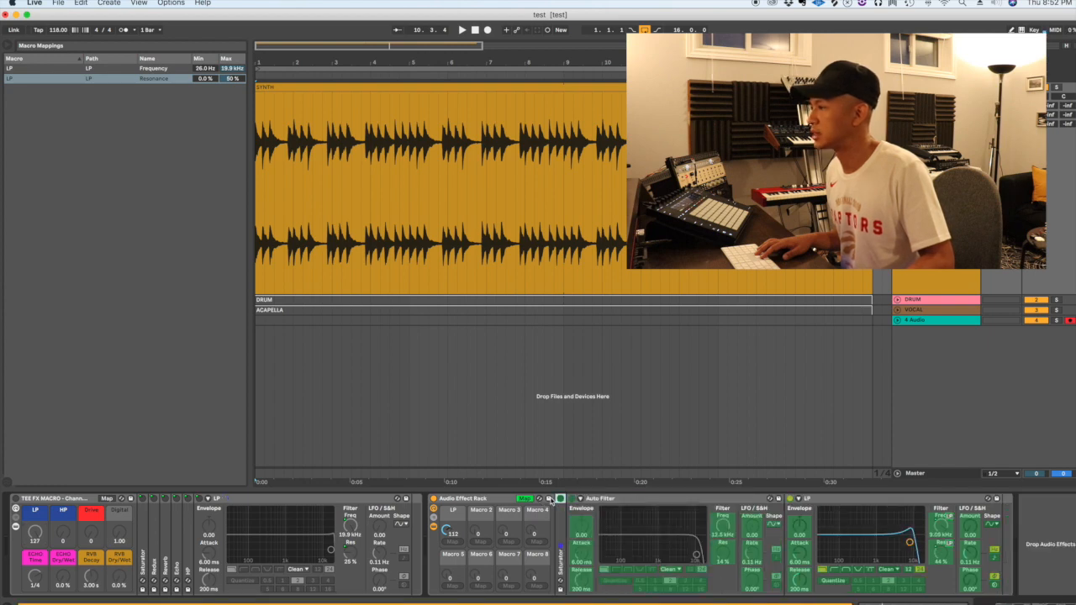
{"action": "double_click", "coordinate": [640, 500]}
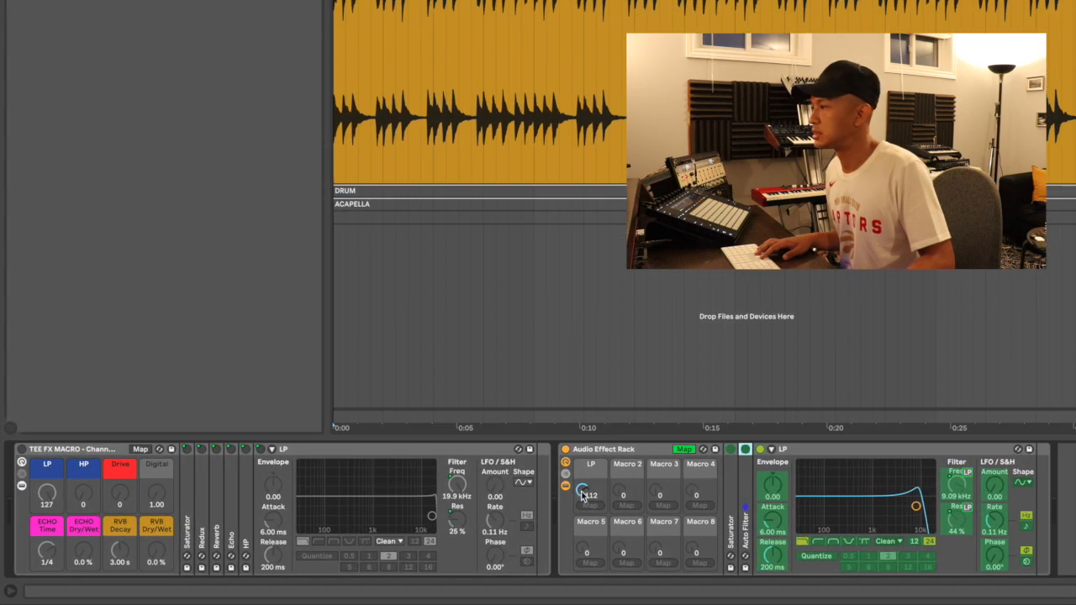
Turn the LP macros of both racks to 123 to compare their filter curves.
{"action": "mouse_move", "coordinate": [582, 494]}
{"action": "left_mouse_down"}
{"action": "mouse_move", "coordinate": [581, 515]}
{"action": "mouse_move", "coordinate": [582, 494]}
{"action": "left_mouse_up"}
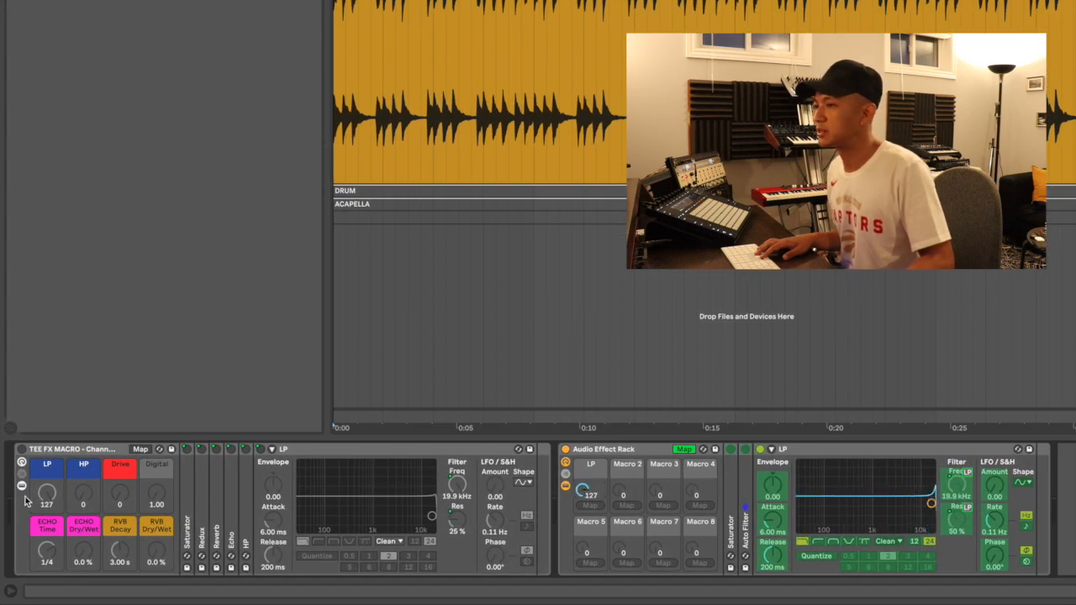
{"action": "mouse_move", "coordinate": [47, 493]}
{"action": "left_mouse_down"}
{"action": "mouse_move", "coordinate": [48, 507]}
{"action": "mouse_move", "coordinate": [47, 495]}
{"action": "left_mouse_up"}
{"action": "mouse_move", "coordinate": [583, 490]}
{"action": "left_mouse_down"}
{"action": "mouse_move", "coordinate": [583, 545]}
{"action": "mouse_move", "coordinate": [581, 493]}
{"action": "left_mouse_up"}
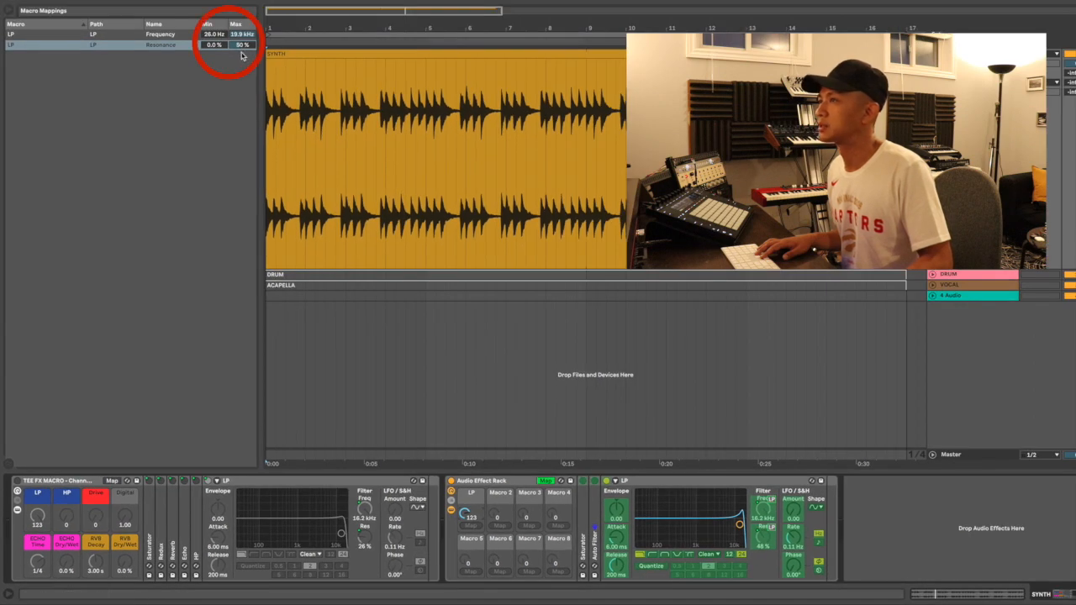
Set the LP macro's Resonance mapping to a maximum of 41 % and a minimum of 56 %.
{"action": "mouse_move", "coordinate": [242, 44]}
{"action": "left_mouse_down"}
{"action": "mouse_move", "coordinate": [242, 61]}
{"action": "mouse_move", "coordinate": [242, 30]}
{"action": "left_mouse_up"}
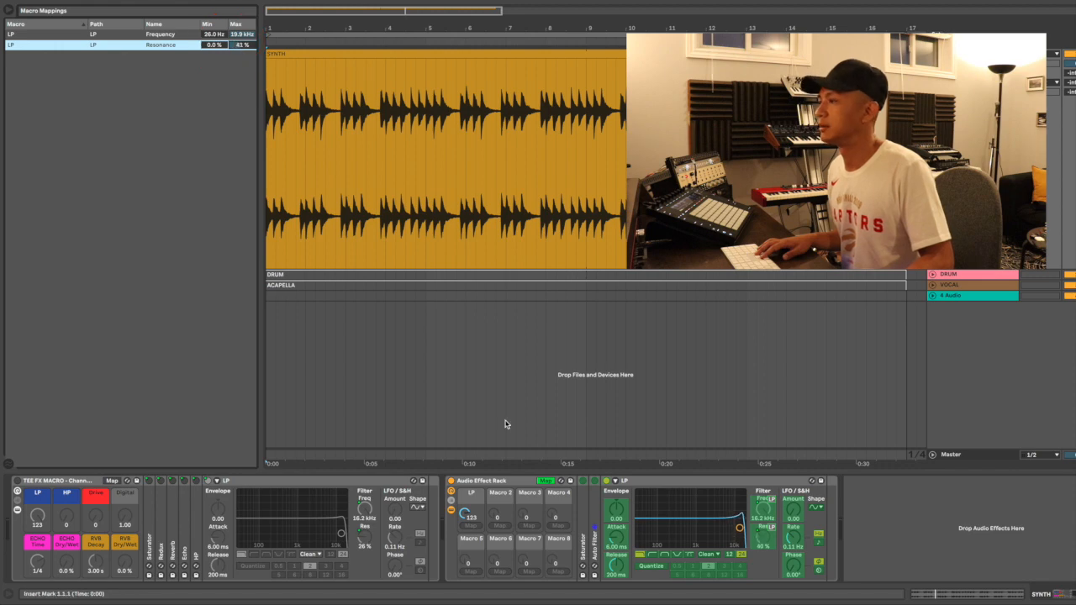
{"action": "left_click_drag", "start_coordinate": [465, 515], "coordinate": [465, 569]}
{"action": "left_click_drag", "start_coordinate": [214, 44], "coordinate": [214, 6]}
Turn the LP macros of both racks to 111 to compare their resonance.
{"action": "left_click", "coordinate": [38, 519]}
{"action": "mouse_move", "coordinate": [38, 519]}
{"action": "left_mouse_down"}
{"action": "mouse_move", "coordinate": [38, 583]}
{"action": "mouse_move", "coordinate": [37, 522]}
{"action": "left_mouse_up"}
{"action": "left_click_drag", "start_coordinate": [467, 514], "coordinate": [467, 459]}
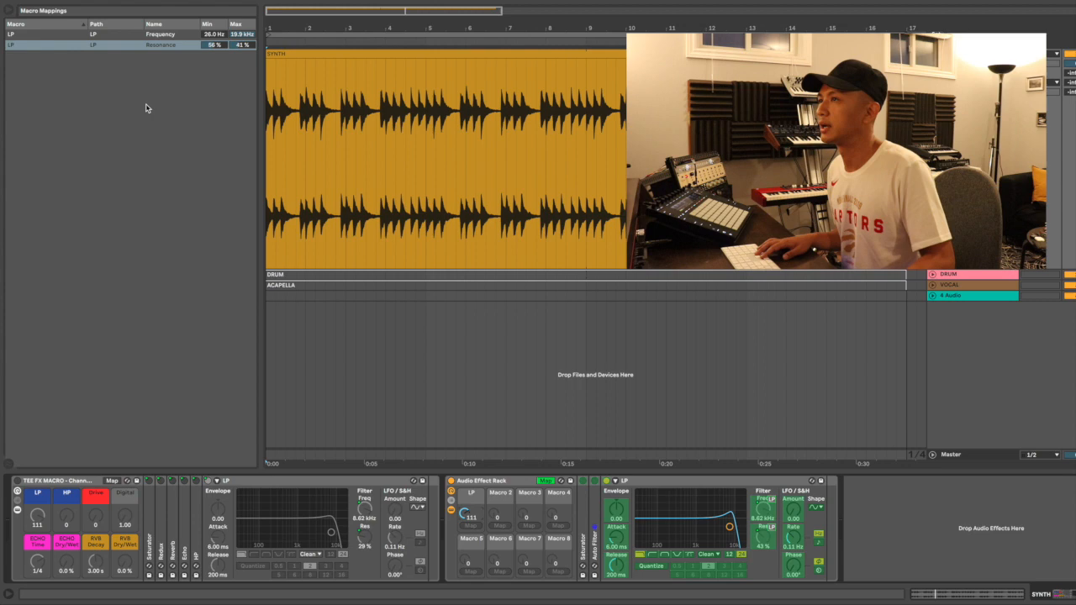
Lower the Resonance mapping's maximum to 28 % and turn the LP macros of both racks to 127.
{"action": "left_click_drag", "start_coordinate": [240, 45], "coordinate": [240, 59]}
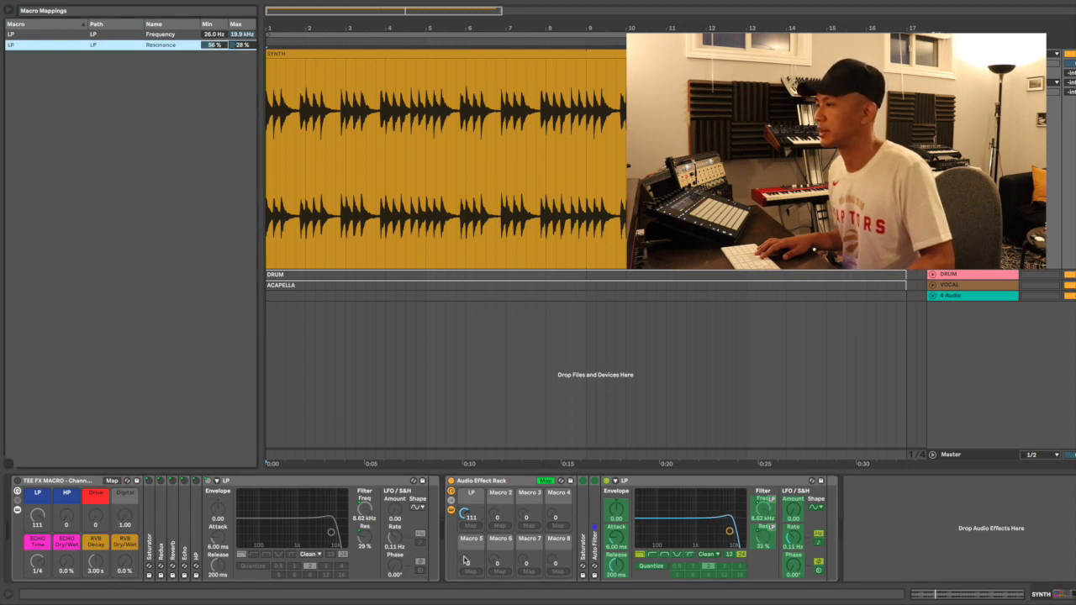
{"action": "left_click_drag", "start_coordinate": [464, 514], "coordinate": [465, 420]}
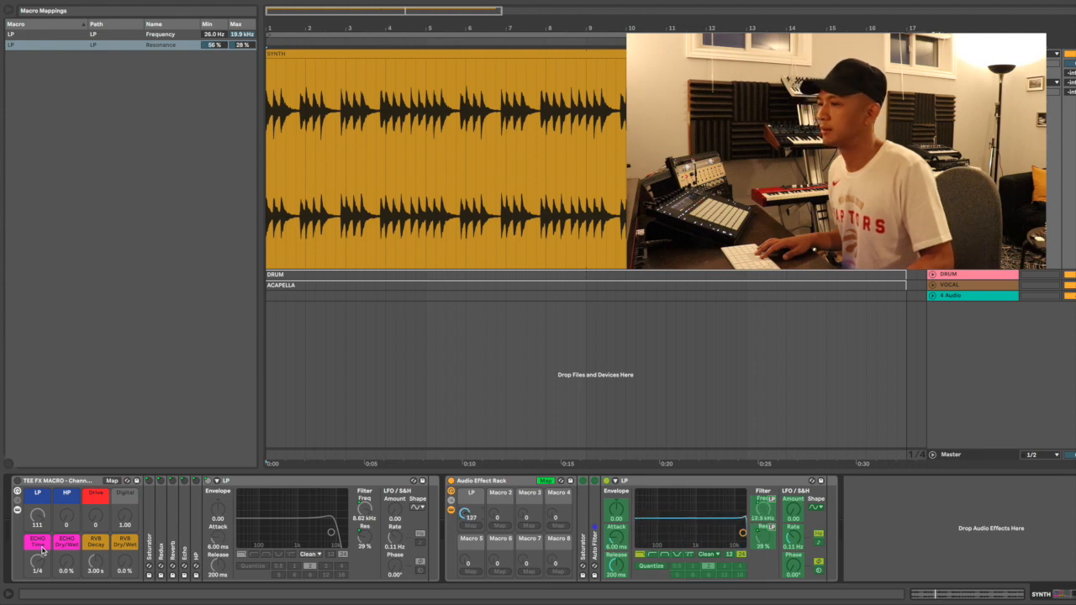
{"action": "mouse_move", "coordinate": [37, 516]}
{"action": "left_mouse_down"}
{"action": "mouse_move", "coordinate": [37, 579]}
{"action": "mouse_move", "coordinate": [37, 496]}
{"action": "left_mouse_up"}
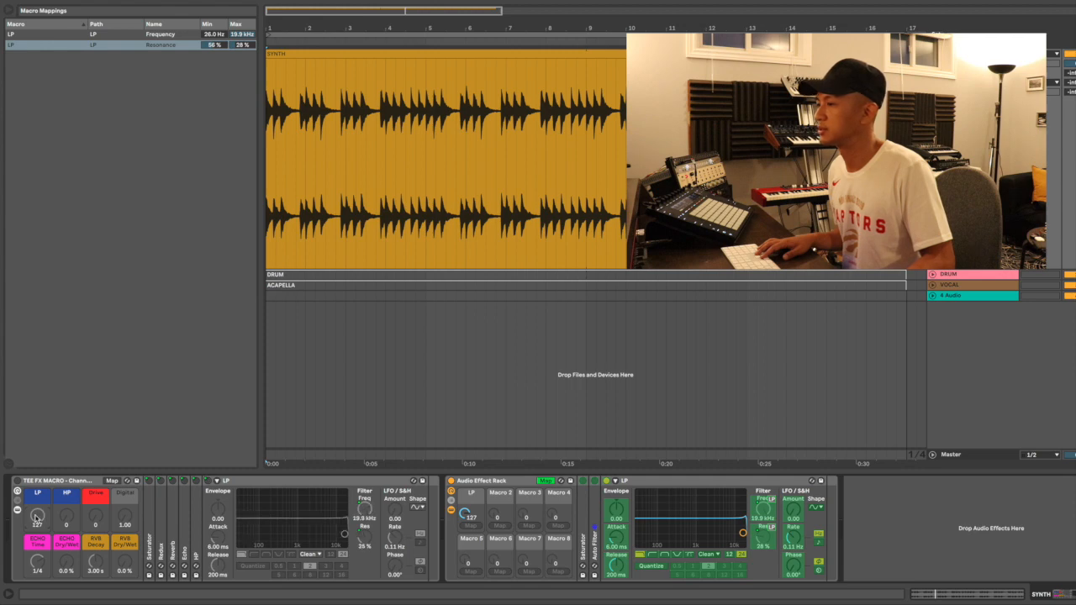
{"action": "mouse_move", "coordinate": [464, 513]}
{"action": "left_mouse_down"}
{"action": "mouse_move", "coordinate": [465, 554]}
{"action": "mouse_move", "coordinate": [464, 514]}
{"action": "left_mouse_up"}
{"action": "mouse_move", "coordinate": [37, 517]}
{"action": "left_mouse_down"}
{"action": "mouse_move", "coordinate": [37, 547]}
{"action": "mouse_move", "coordinate": [37, 515]}
{"action": "left_mouse_up"}
Switch on the TEE FX MACRO rack and sweep both racks' LP macros, leaving them at 127.
{"action": "left_click", "coordinate": [17, 481]}
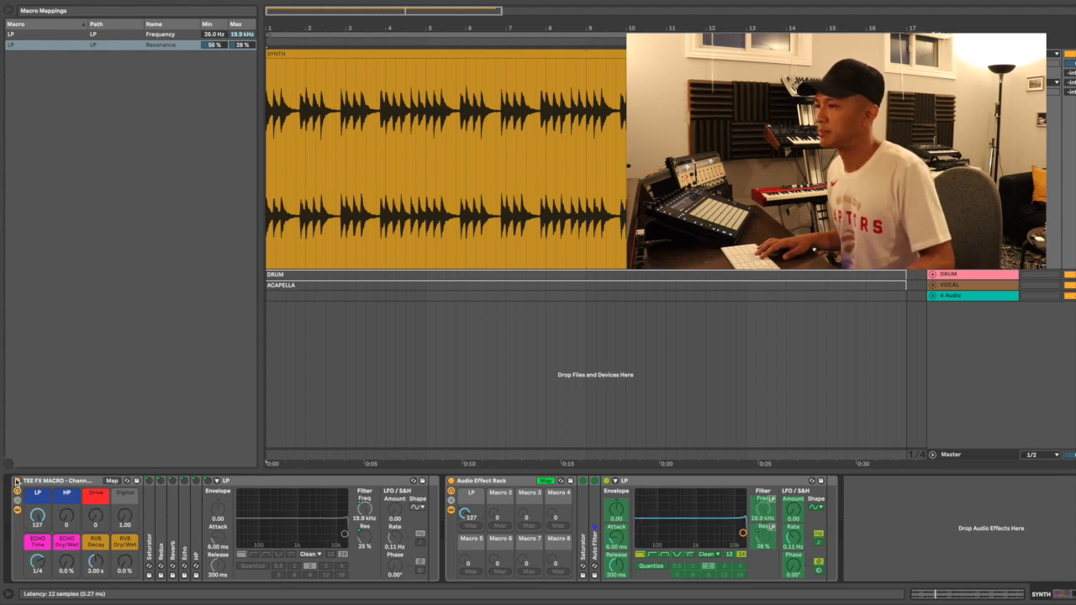
{"action": "mouse_move", "coordinate": [37, 517]}
{"action": "left_mouse_down"}
{"action": "mouse_move", "coordinate": [37, 546]}
{"action": "mouse_move", "coordinate": [37, 515]}
{"action": "left_mouse_up"}
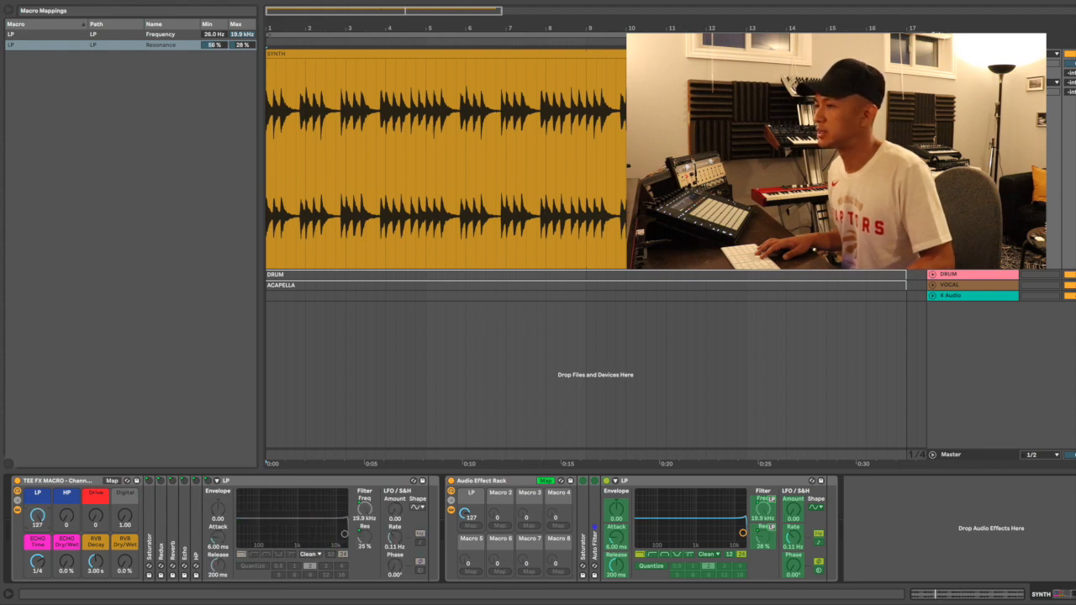
{"action": "mouse_move", "coordinate": [37, 516]}
{"action": "left_mouse_down"}
{"action": "mouse_move", "coordinate": [37, 550]}
{"action": "mouse_move", "coordinate": [37, 516]}
{"action": "left_mouse_up"}
{"action": "mouse_move", "coordinate": [467, 517]}
{"action": "left_mouse_down"}
{"action": "mouse_move", "coordinate": [467, 547]}
{"action": "mouse_move", "coordinate": [467, 517]}
{"action": "left_mouse_up"}
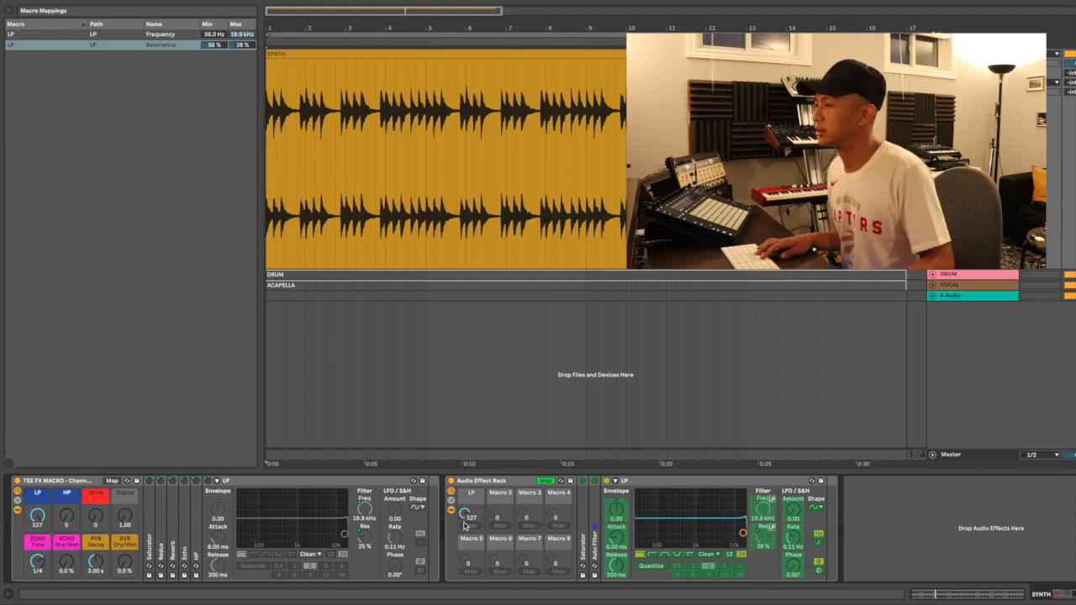
Map the new LP filter's device on/off switch to the LP macro and turn the macro to test it.
{"action": "left_click", "coordinate": [607, 483]}
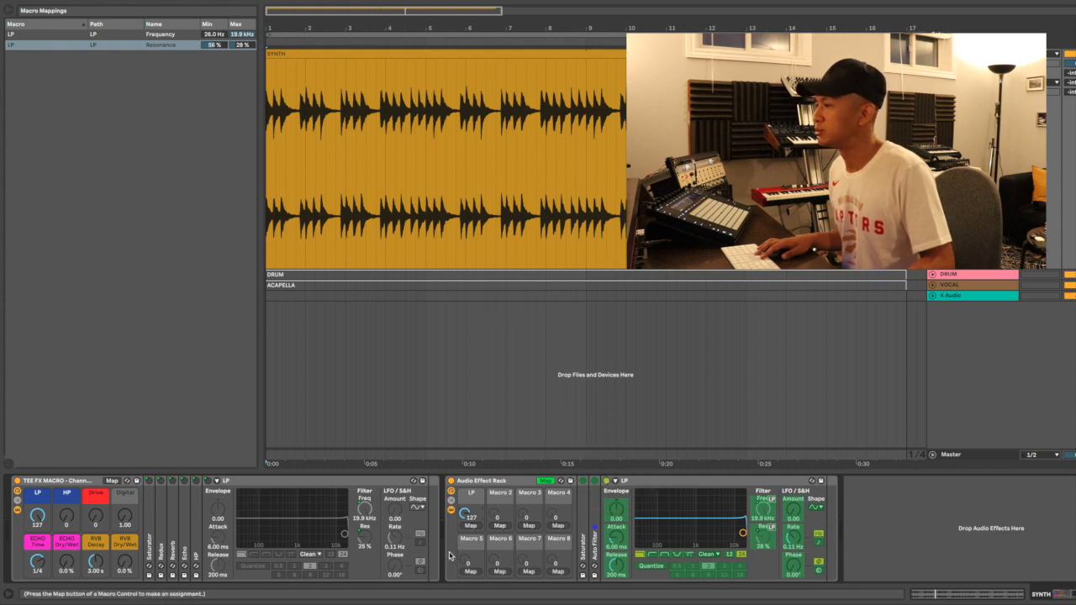
{"action": "left_click", "coordinate": [469, 527]}
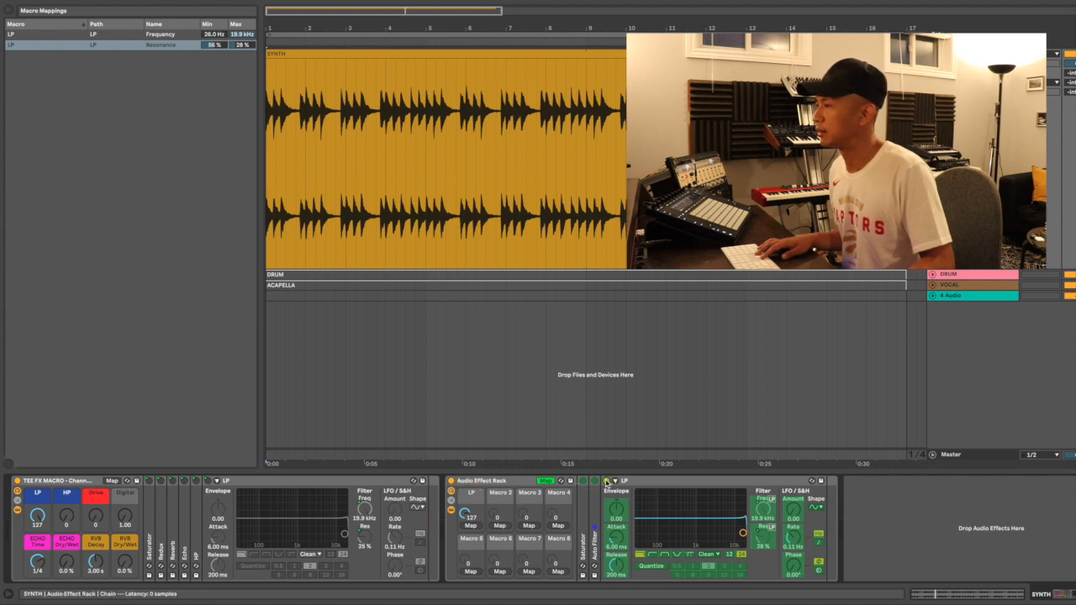
{"action": "left_click", "coordinate": [471, 526]}
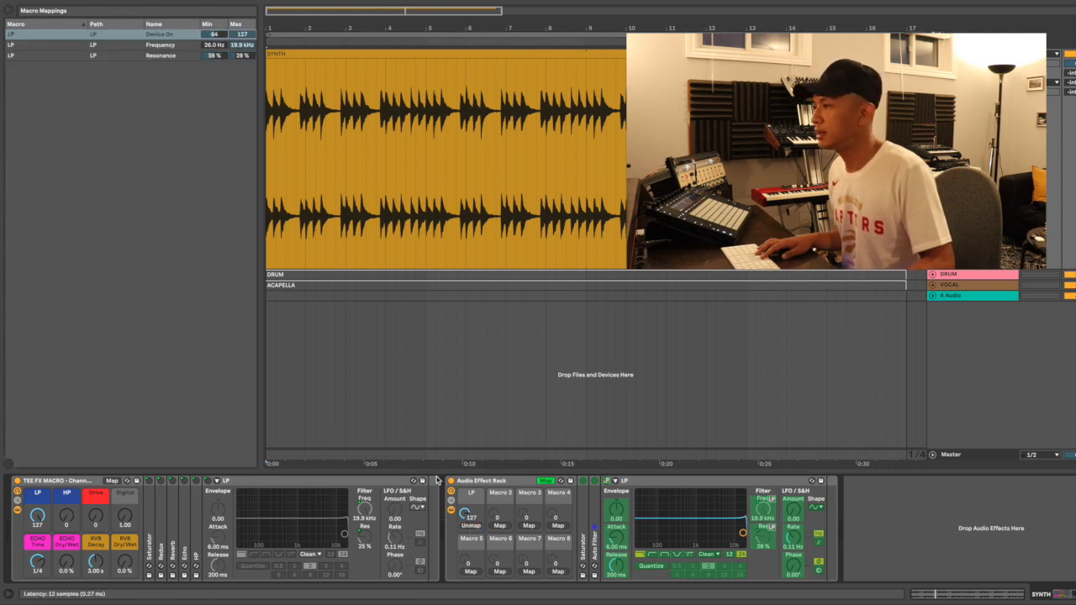
{"action": "left_click", "coordinate": [463, 513]}
{"action": "mouse_move", "coordinate": [464, 514]}
{"action": "left_mouse_down"}
{"action": "mouse_move", "coordinate": [464, 589]}
{"action": "mouse_move", "coordinate": [464, 507]}
{"action": "left_mouse_up"}
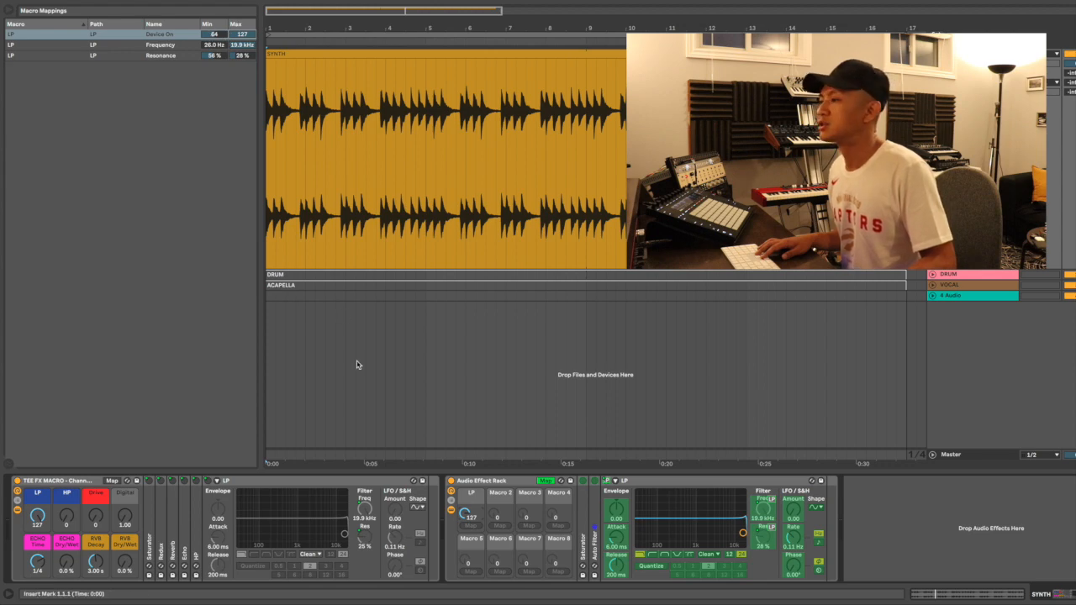
Turn the LP macros of both racks around 127 to compare when their filters switch on and off.
{"action": "mouse_move", "coordinate": [464, 512]}
{"action": "left_mouse_down"}
{"action": "mouse_move", "coordinate": [464, 555]}
{"action": "mouse_move", "coordinate": [464, 510]}
{"action": "left_mouse_up"}
{"action": "mouse_move", "coordinate": [38, 519]}
{"action": "left_mouse_down"}
{"action": "mouse_move", "coordinate": [38, 547]}
{"action": "mouse_move", "coordinate": [39, 521]}
{"action": "left_mouse_up"}
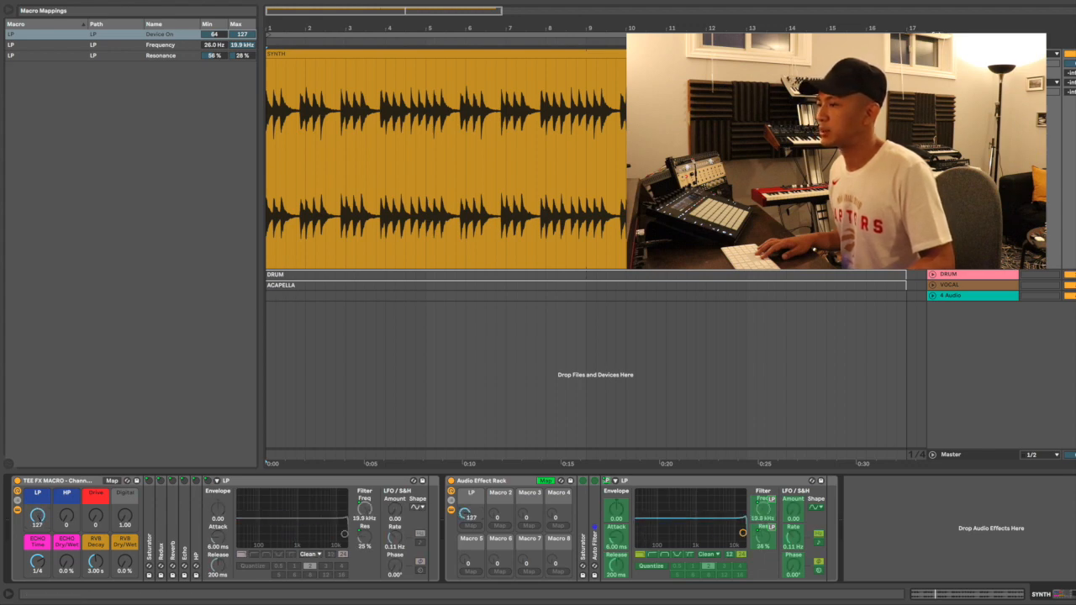
{"action": "mouse_move", "coordinate": [39, 521]}
{"action": "left_mouse_down"}
{"action": "mouse_move", "coordinate": [39, 546]}
{"action": "mouse_move", "coordinate": [39, 521]}
{"action": "left_mouse_up"}
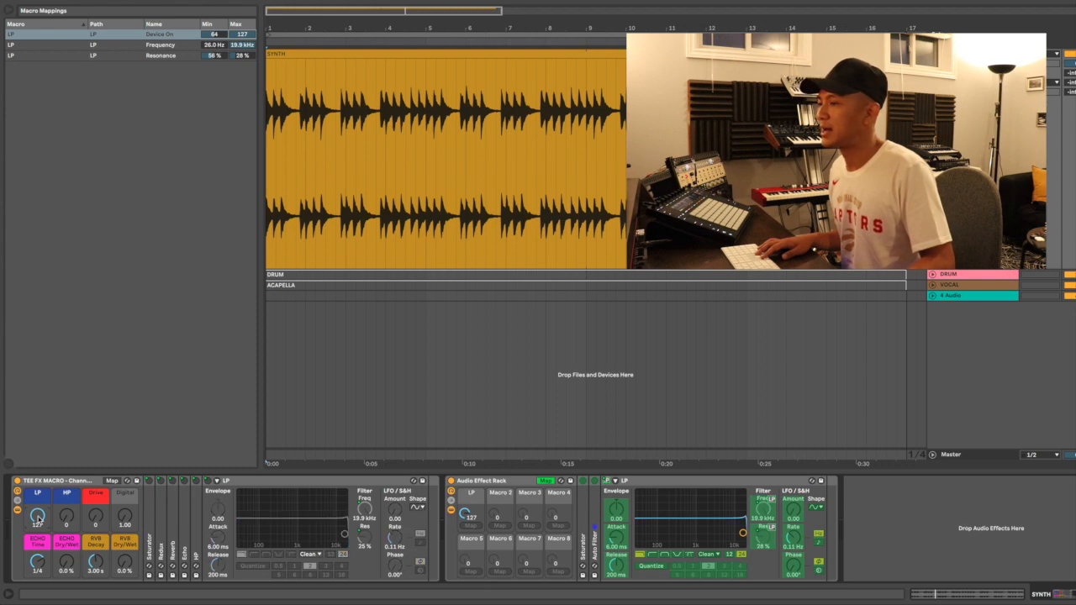
{"action": "mouse_move", "coordinate": [38, 517]}
{"action": "left_mouse_down"}
{"action": "mouse_move", "coordinate": [38, 604]}
{"action": "mouse_move", "coordinate": [37, 518]}
{"action": "left_mouse_up"}
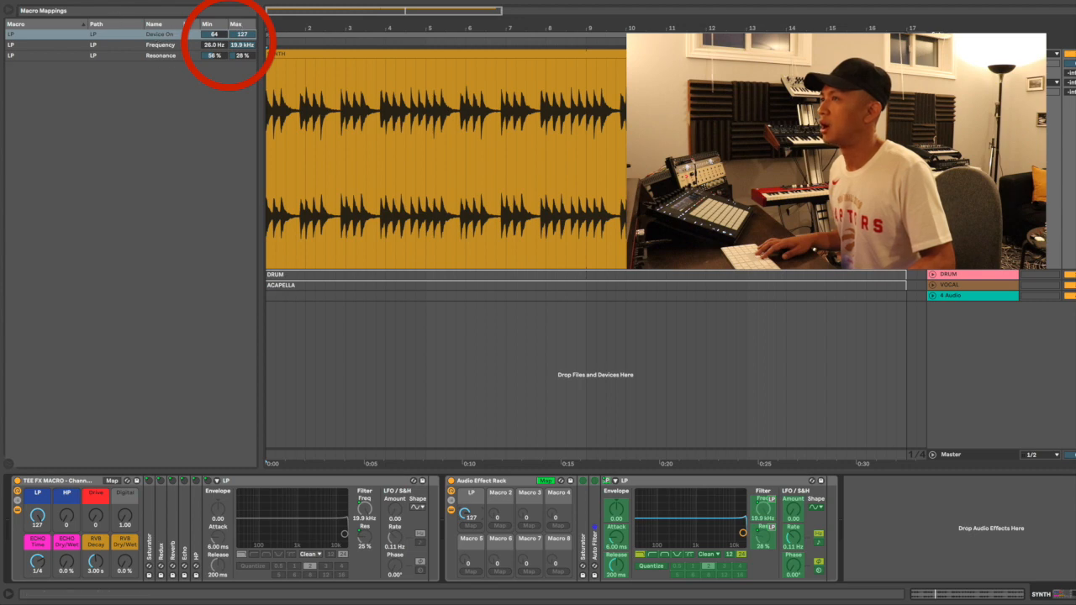
Set the LP macro's Device On mapping range to minimum 0 and maximum 126, and turn the LP macro to test it.
{"action": "left_click", "coordinate": [241, 36]}
{"action": "type", "text": "126"}
{"action": "key", "text": "Return"}
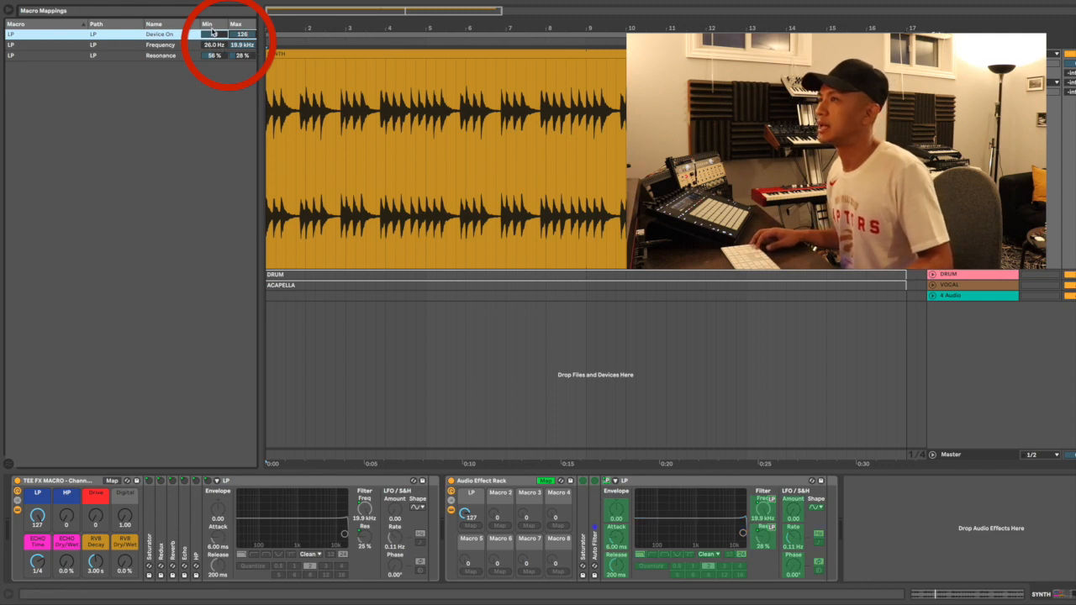
{"action": "left_click", "coordinate": [212, 36]}
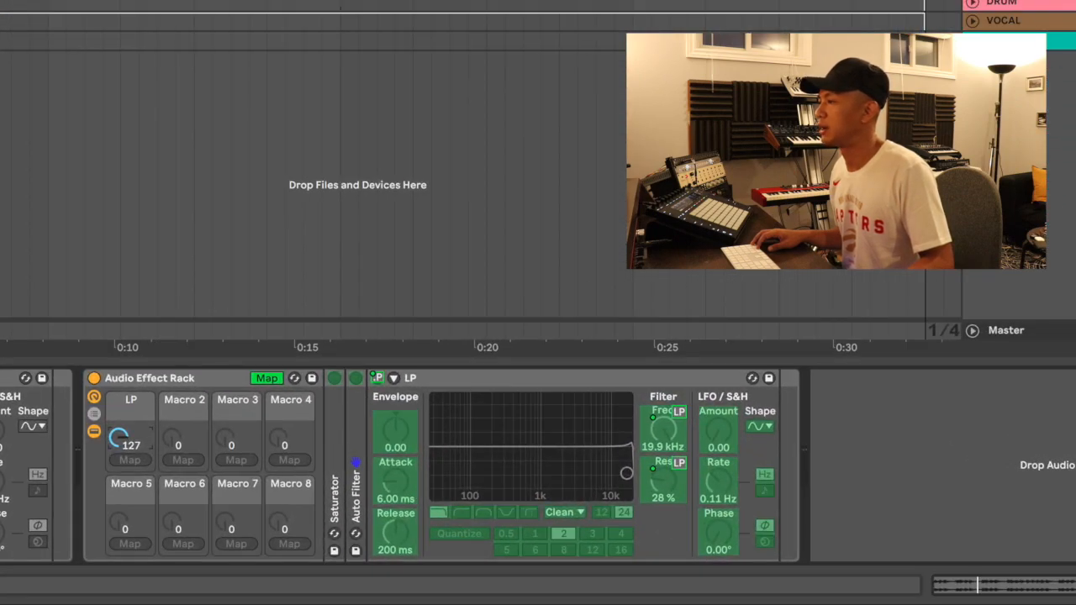
{"action": "mouse_move", "coordinate": [118, 438]}
{"action": "left_mouse_down"}
{"action": "mouse_move", "coordinate": [119, 539]}
{"action": "mouse_move", "coordinate": [119, 440]}
{"action": "left_mouse_up"}
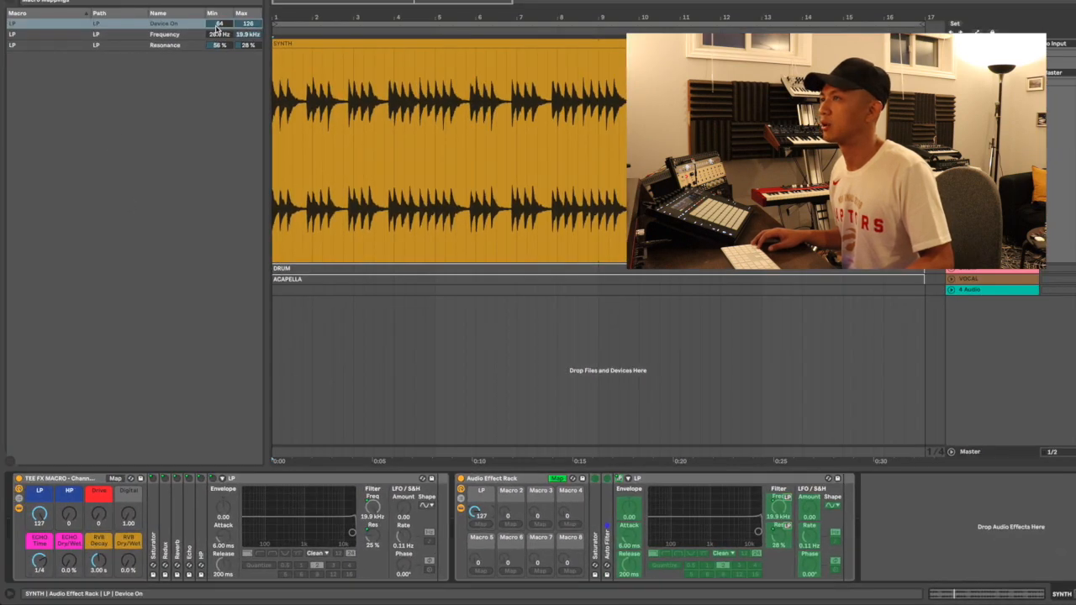
{"action": "left_click", "coordinate": [214, 23]}
{"action": "mouse_move", "coordinate": [476, 513]}
{"action": "left_mouse_down"}
{"action": "mouse_move", "coordinate": [476, 553]}
{"action": "mouse_move", "coordinate": [475, 509]}
{"action": "left_mouse_up"}
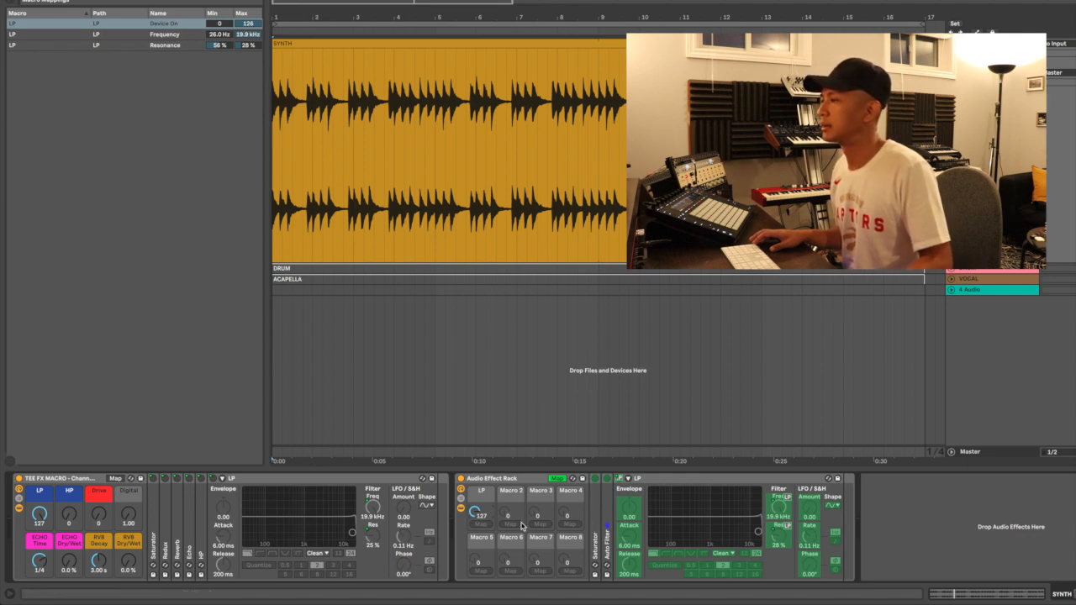
{"action": "left_click_drag", "start_coordinate": [470, 515], "coordinate": [477, 514]}
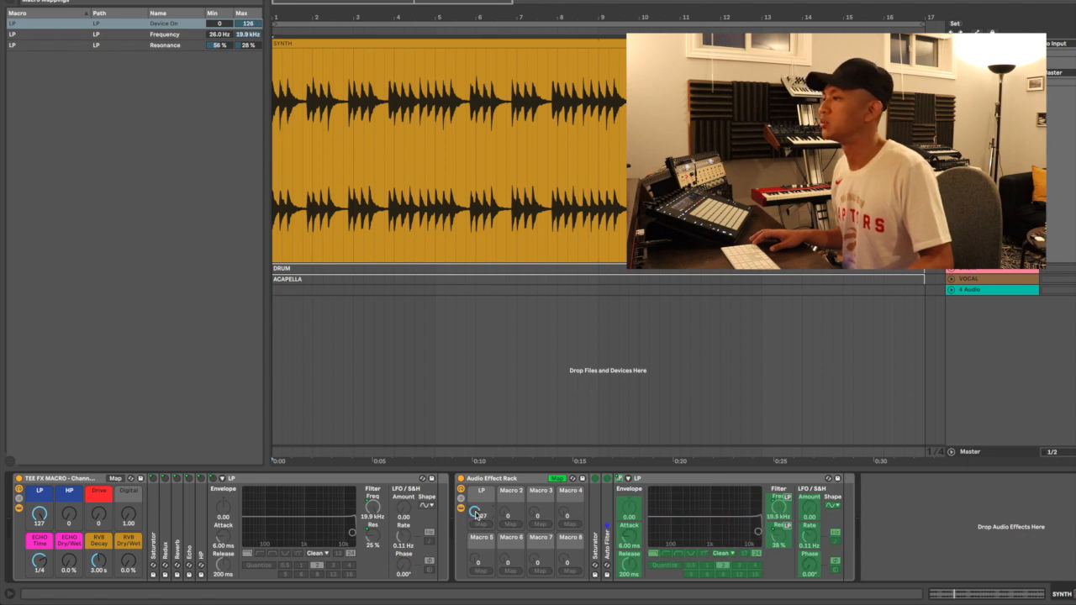
Fold the new rack's LP filter, unfold the Auto Filter before it and rename that device HP.
{"action": "double_click", "coordinate": [726, 481]}
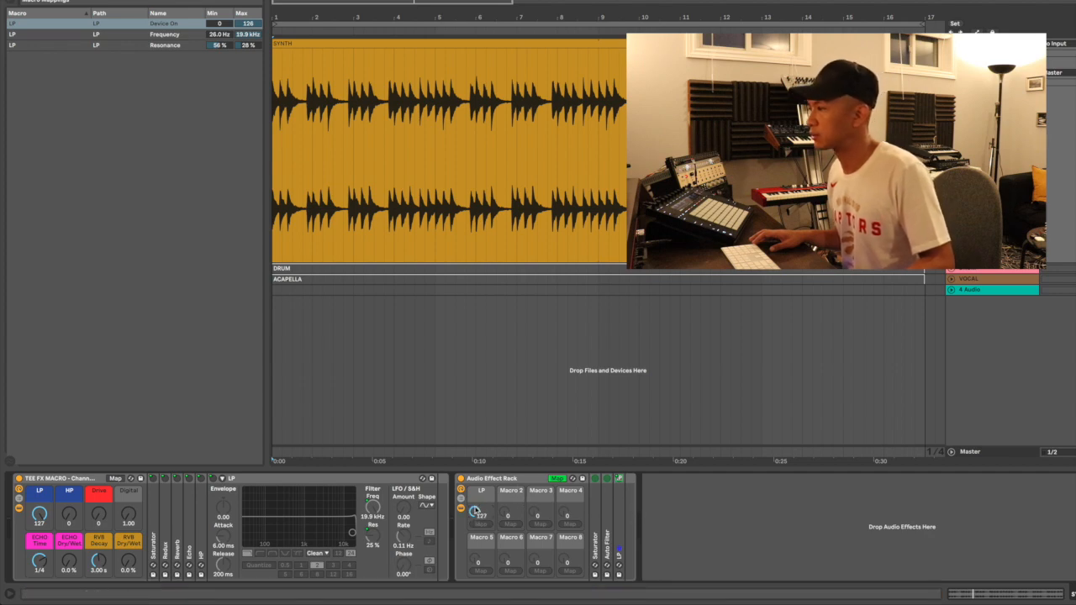
{"action": "double_click", "coordinate": [617, 505]}
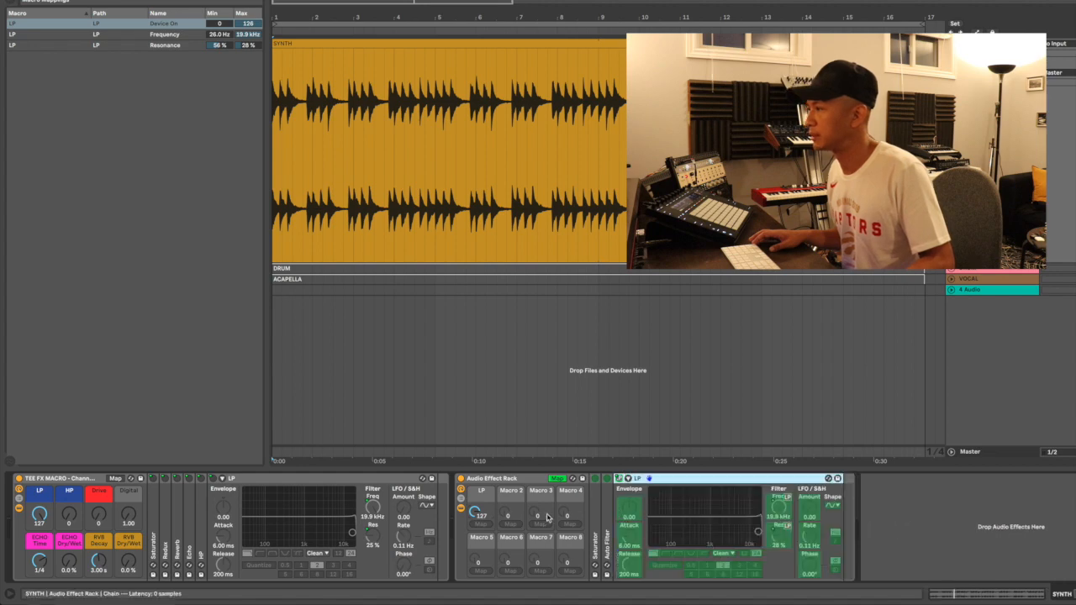
{"action": "double_click", "coordinate": [678, 481]}
{"action": "double_click", "coordinate": [607, 528]}
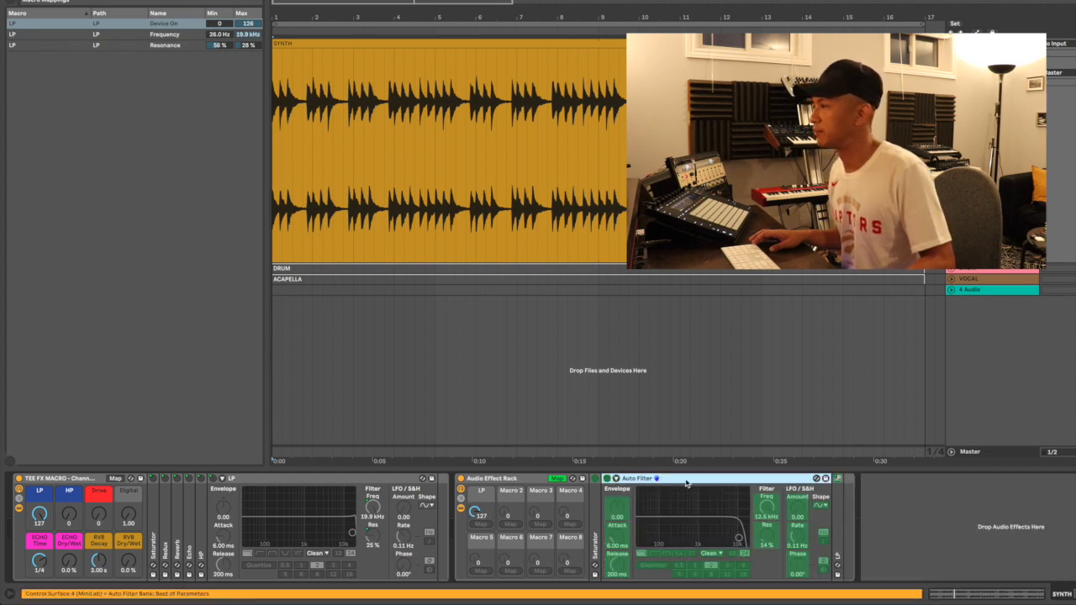
{"action": "key", "text": "ctrl+r"}
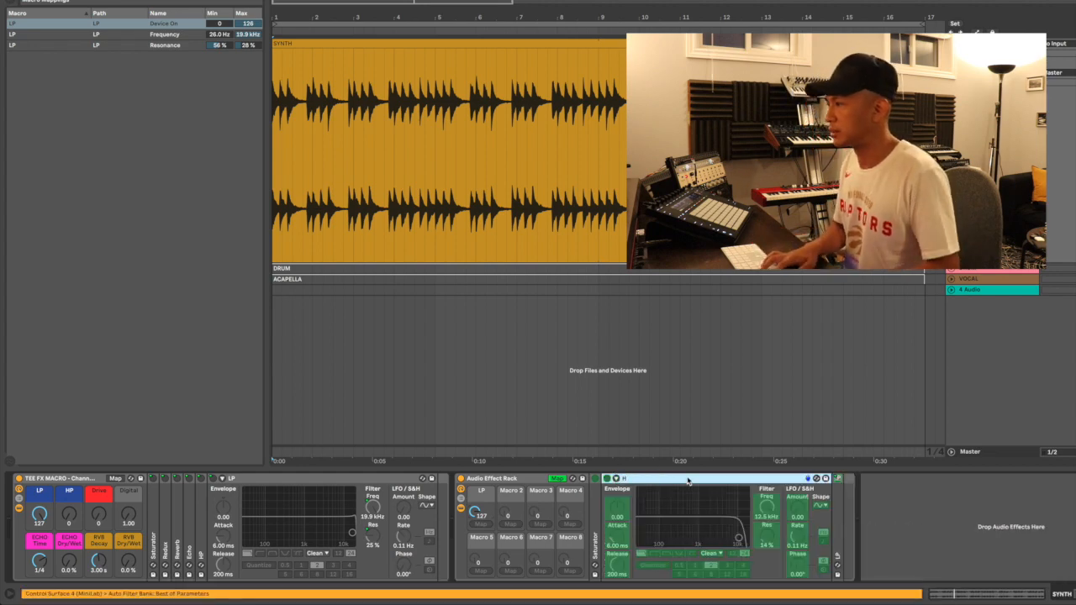
{"action": "type", "text": "HP"}
{"action": "key", "text": "Return"}
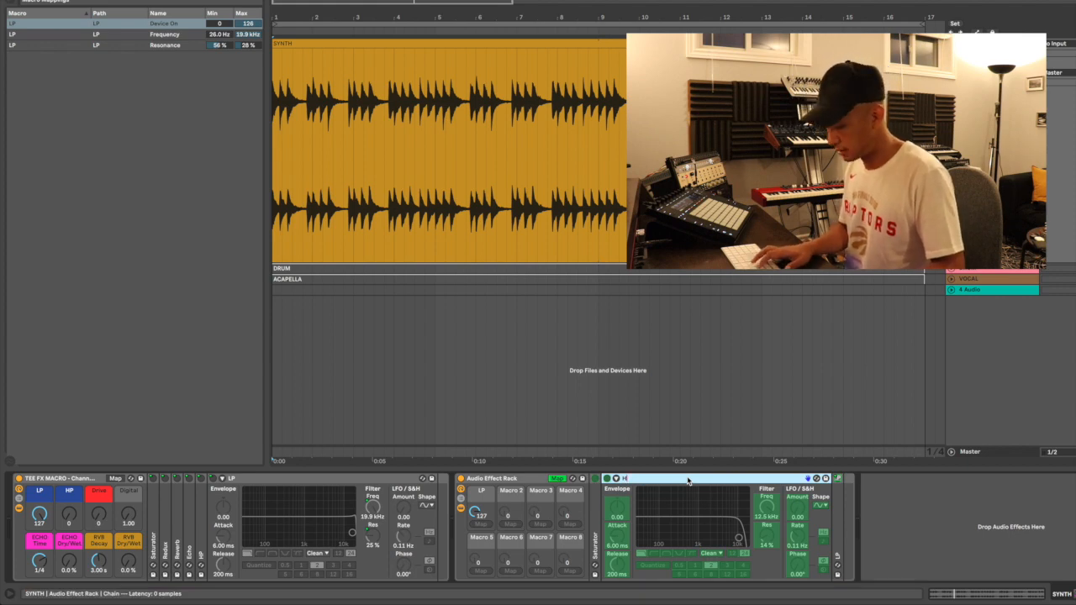
Rename Macro 2 of the new Audio Effect Rack to HP.
{"action": "left_click", "coordinate": [506, 494]}
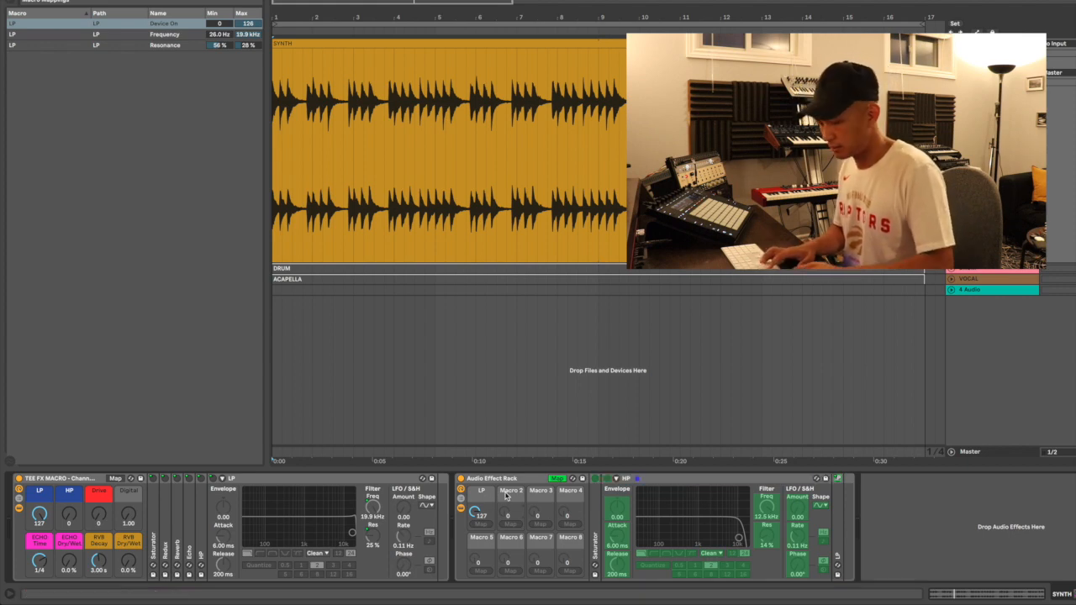
{"action": "key", "text": "ctrl+r"}
{"action": "type", "text": "HP"}
{"action": "key", "text": "Return"}
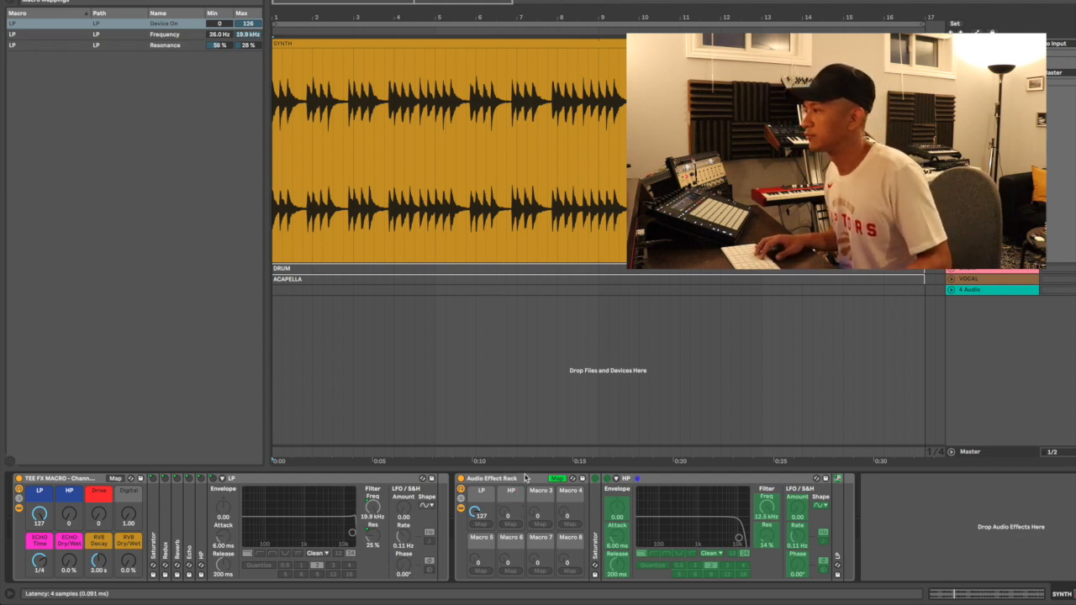
Leave macro mapping to change the new HP device's filter type to high-pass, and return to mapping.
{"action": "left_click", "coordinate": [654, 486]}
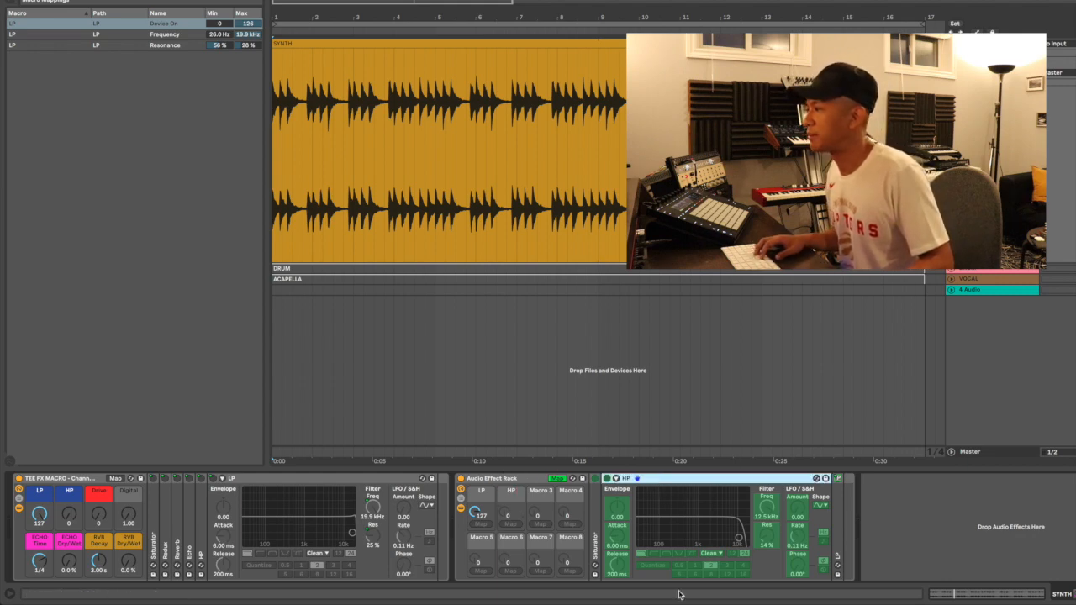
{"action": "left_click", "coordinate": [556, 478]}
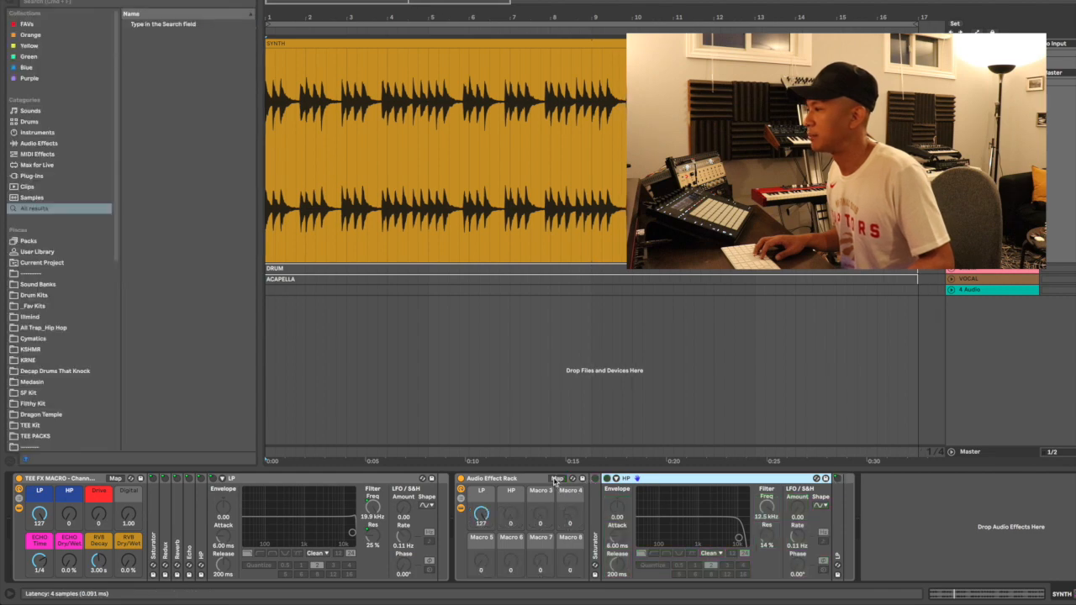
{"action": "left_click", "coordinate": [653, 554]}
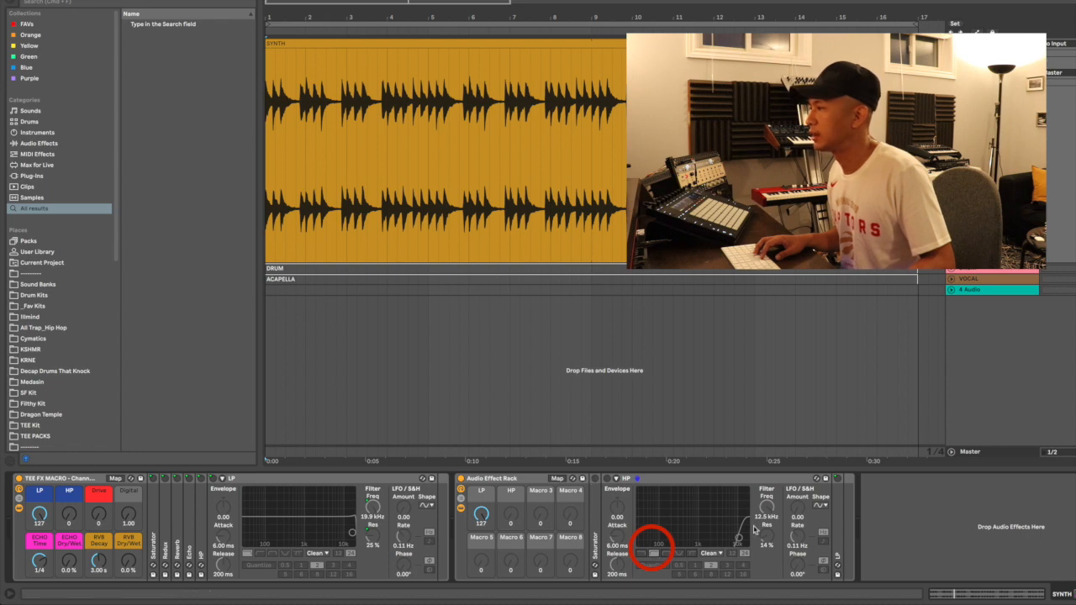
{"action": "left_click", "coordinate": [557, 478]}
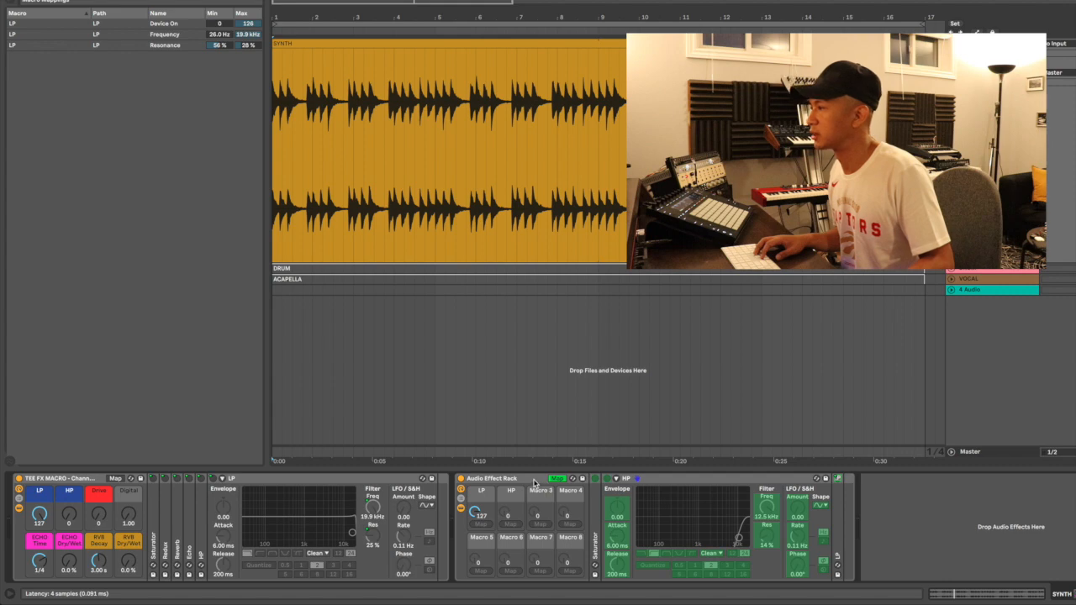
{"action": "left_click", "coordinate": [535, 481]}
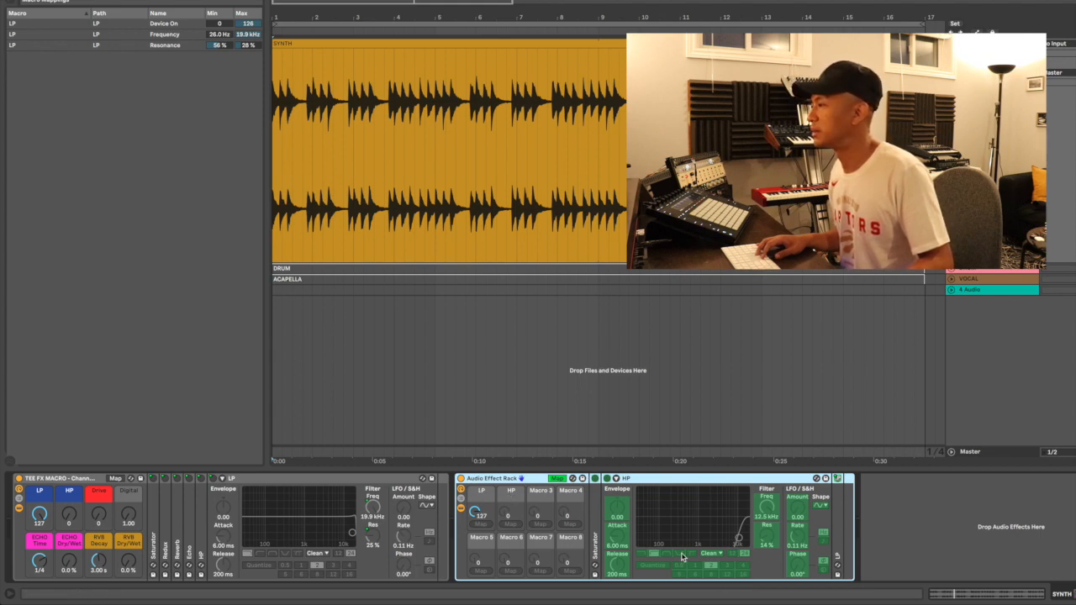
Map the new HP filter's frequency, resonance and device on/off switch to the HP macro.
{"action": "left_click", "coordinate": [766, 508]}
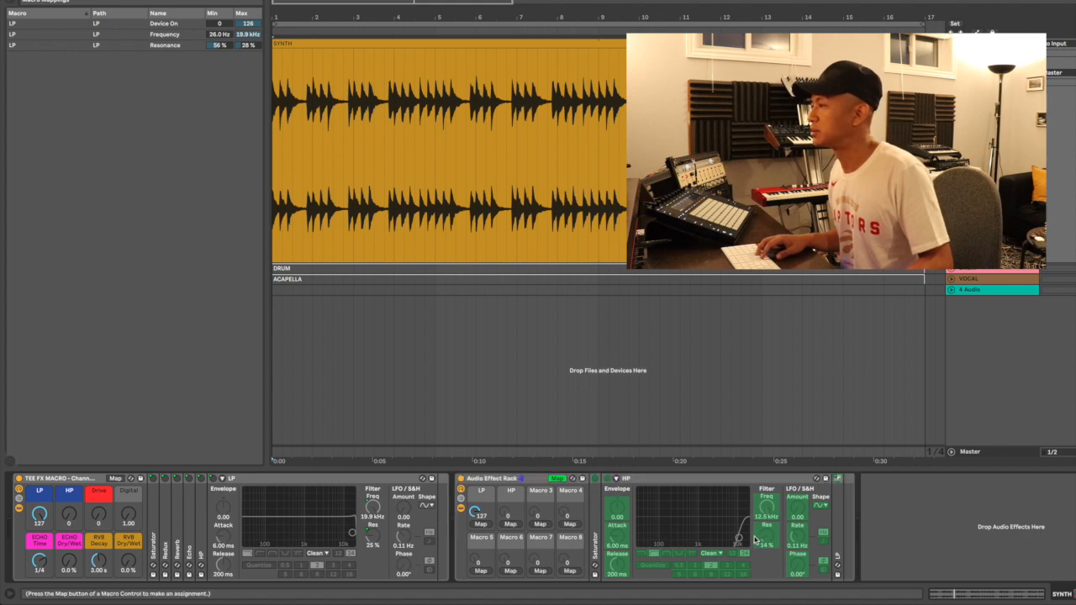
{"action": "left_click", "coordinate": [510, 523]}
{"action": "left_click", "coordinate": [769, 542]}
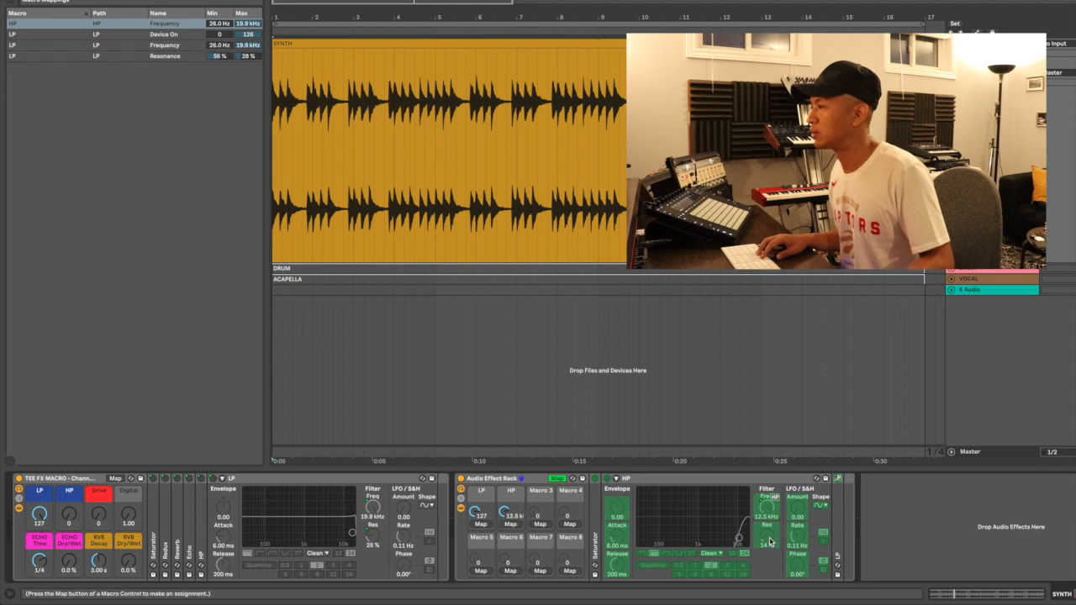
{"action": "left_click", "coordinate": [505, 525]}
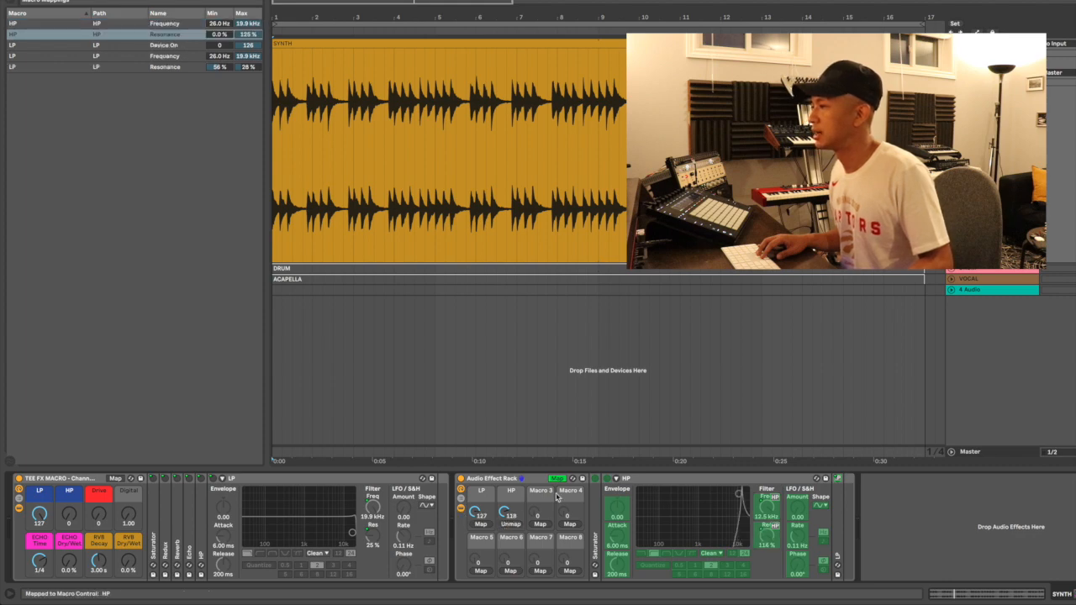
{"action": "left_click", "coordinate": [606, 480]}
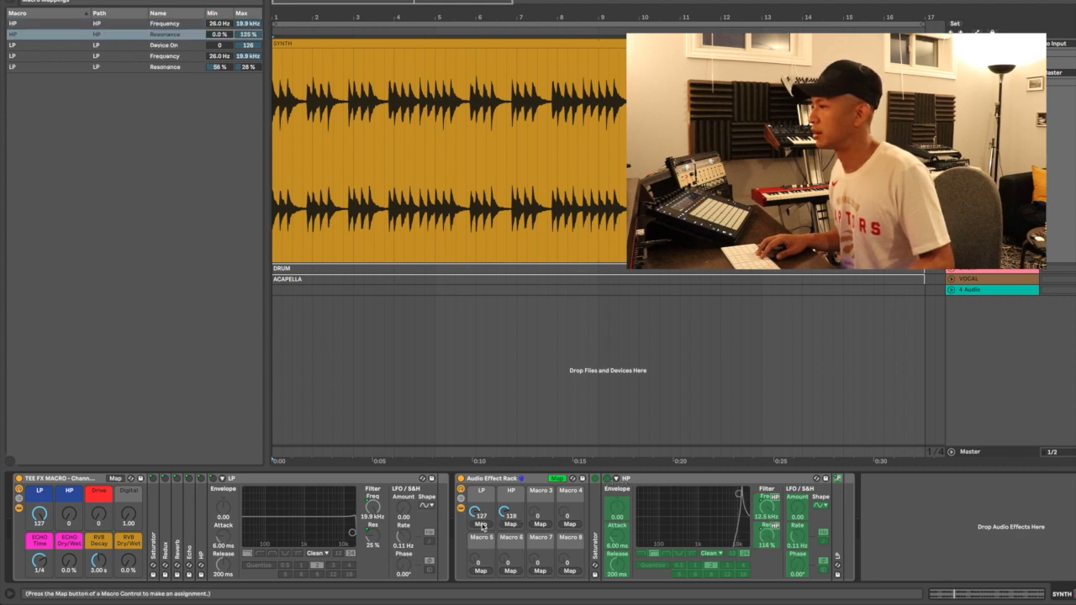
{"action": "left_click", "coordinate": [507, 525]}
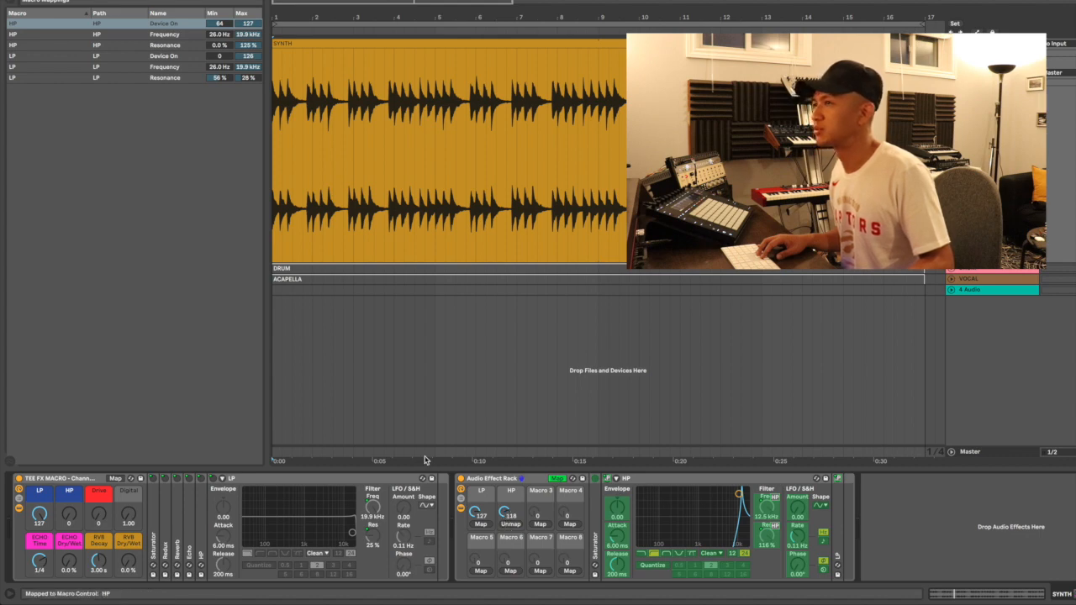
Show the HP filter in TEE FX MACRO and turn both racks' HP macros, leaving them at 43 there and 35 in the new rack.
{"action": "mouse_move", "coordinate": [504, 514]}
{"action": "left_mouse_down"}
{"action": "mouse_move", "coordinate": [505, 602]}
{"action": "mouse_move", "coordinate": [504, 505]}
{"action": "left_mouse_up"}
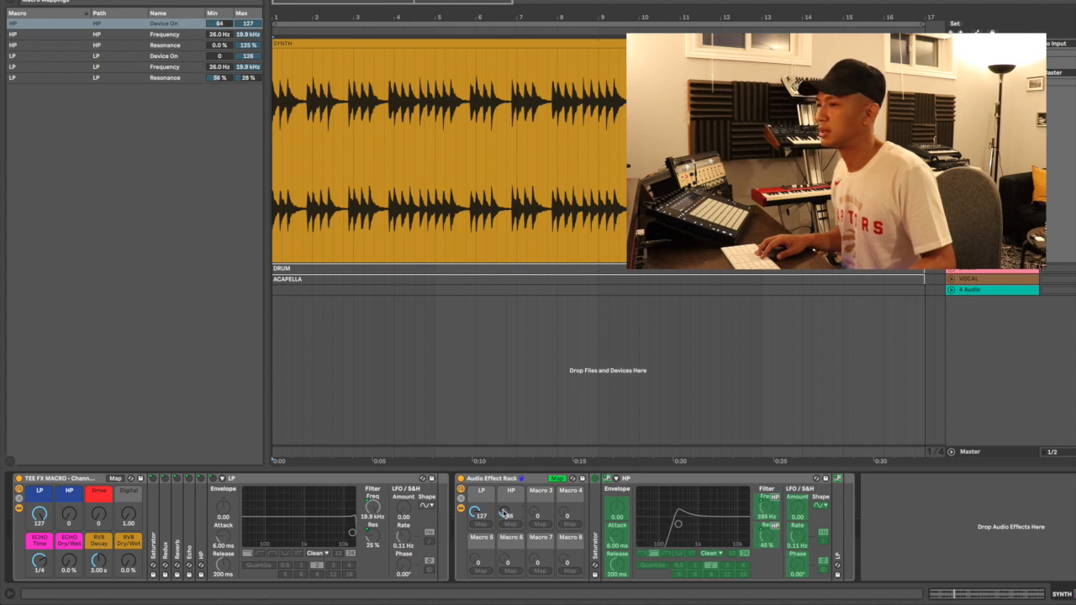
{"action": "left_click", "coordinate": [273, 489]}
{"action": "key", "text": "Delete"}
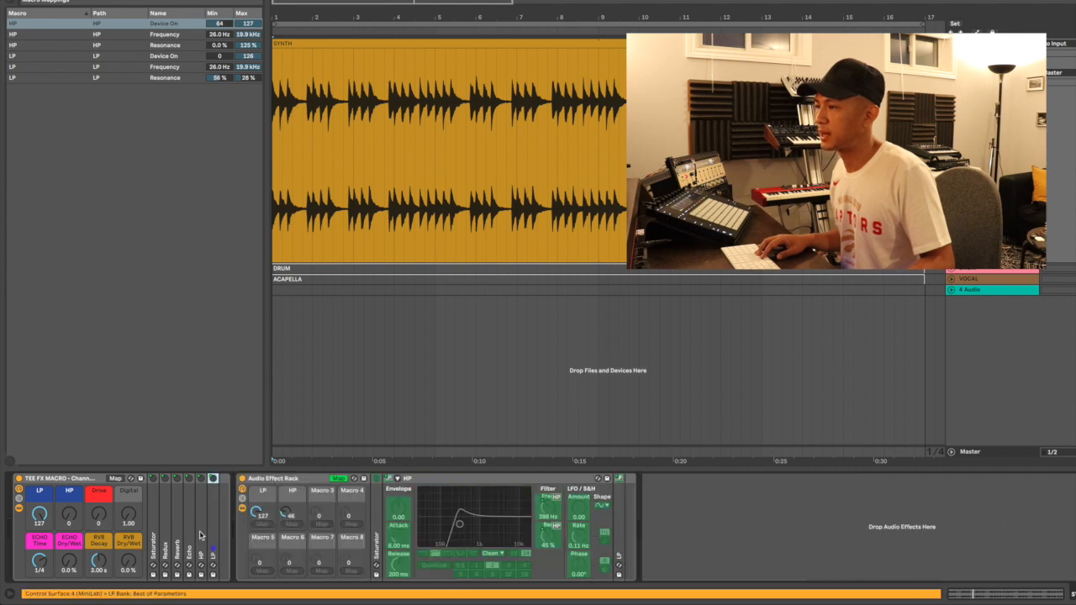
{"action": "left_click", "coordinate": [200, 535]}
{"action": "left_click_drag", "start_coordinate": [69, 514], "coordinate": [69, 580]}
{"action": "left_click_drag", "start_coordinate": [69, 516], "coordinate": [69, 487]}
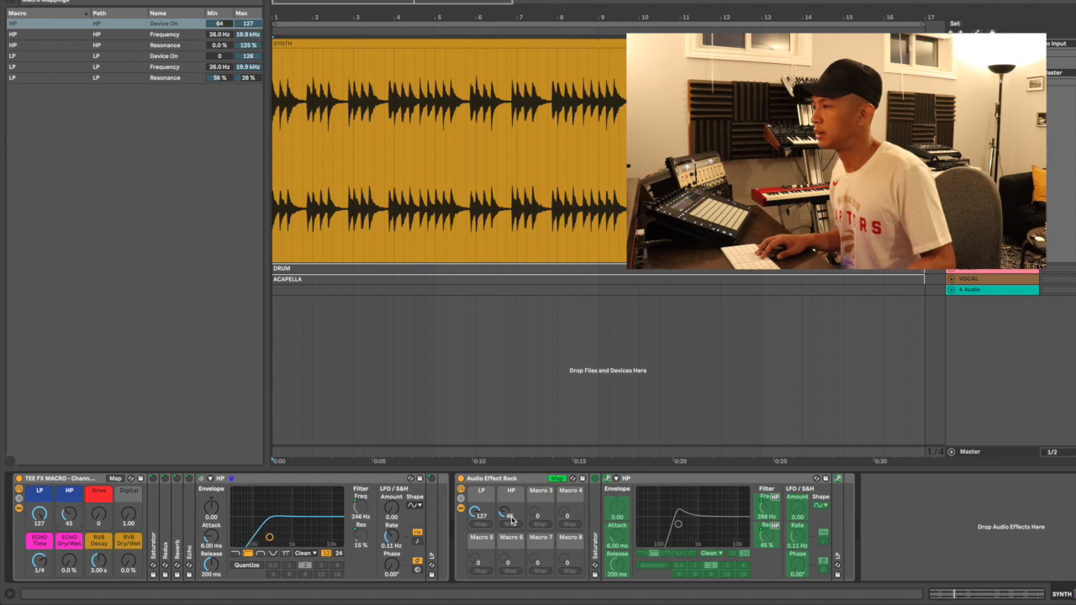
{"action": "left_click_drag", "start_coordinate": [507, 514], "coordinate": [507, 519]}
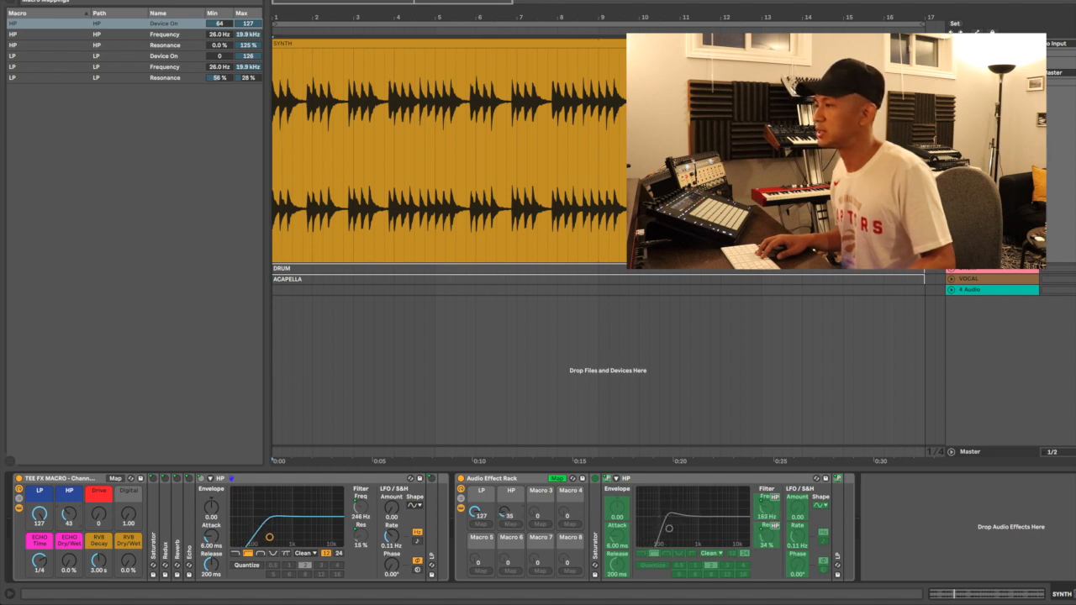
Lower the HP Resonance mapping's maximum to 53 %, keeping its minimum at 0.0 %, while comparing both racks' HP macros at 105.
{"action": "left_click", "coordinate": [217, 46]}
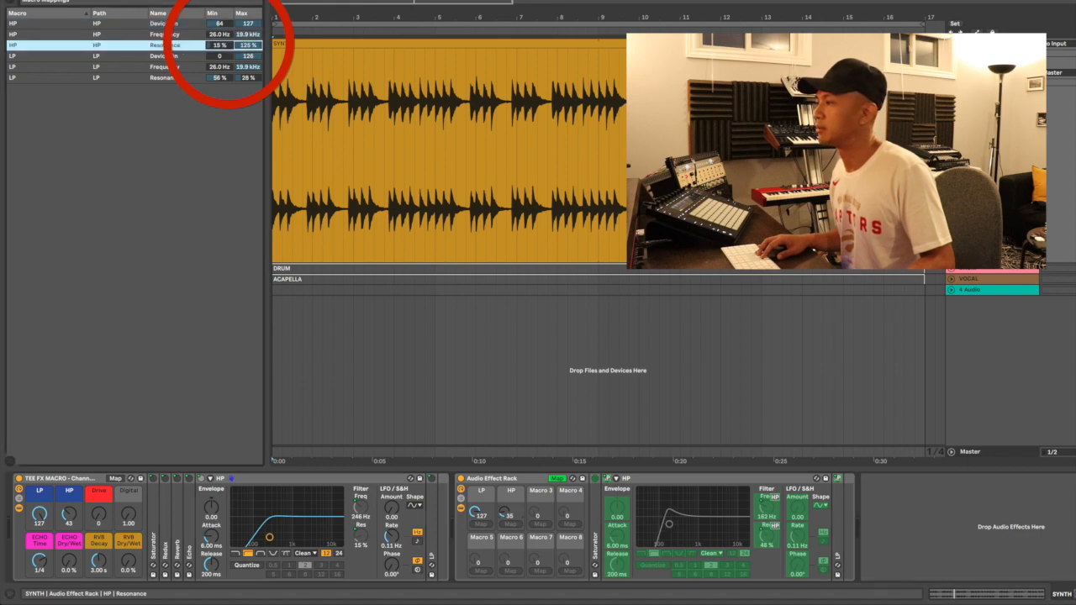
{"action": "left_click", "coordinate": [253, 46]}
{"action": "left_click_drag", "start_coordinate": [253, 46], "coordinate": [253, 63]}
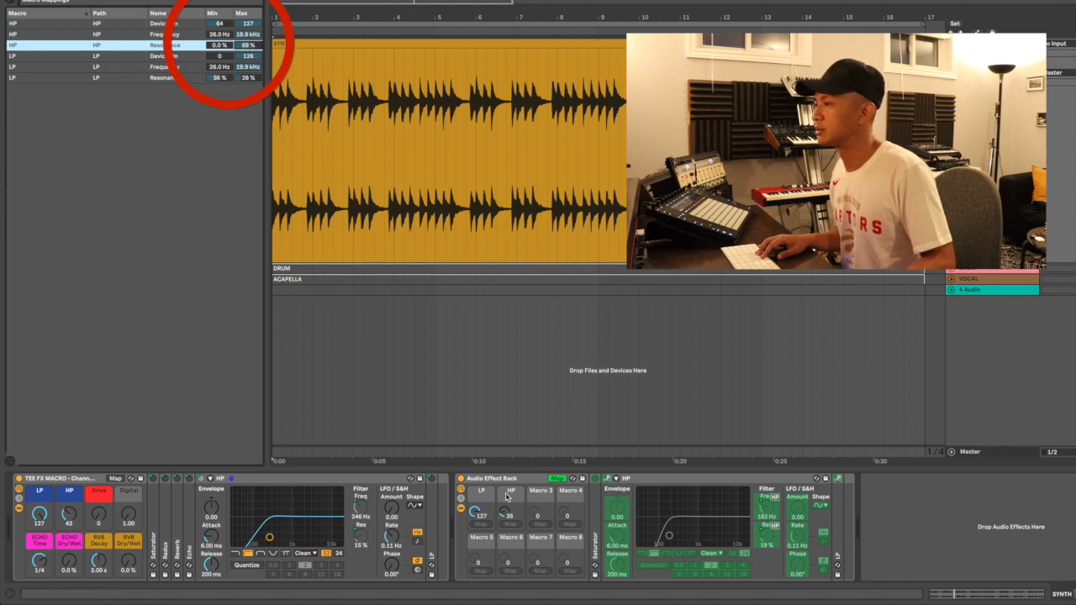
{"action": "left_click_drag", "start_coordinate": [504, 512], "coordinate": [504, 463]}
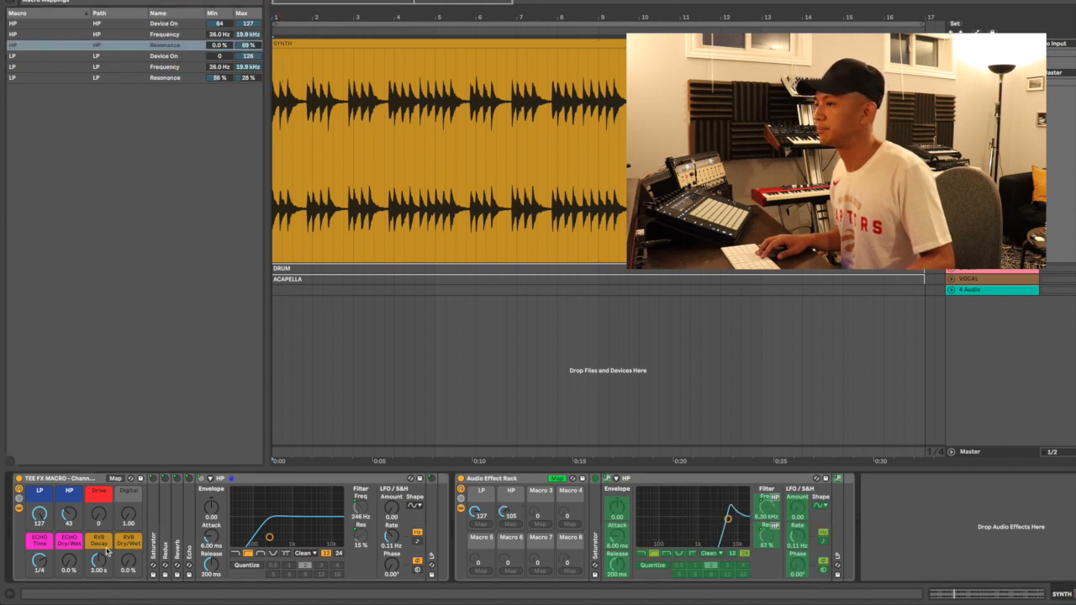
{"action": "left_click_drag", "start_coordinate": [70, 515], "coordinate": [70, 472]}
{"action": "left_click_drag", "start_coordinate": [242, 44], "coordinate": [242, 60]}
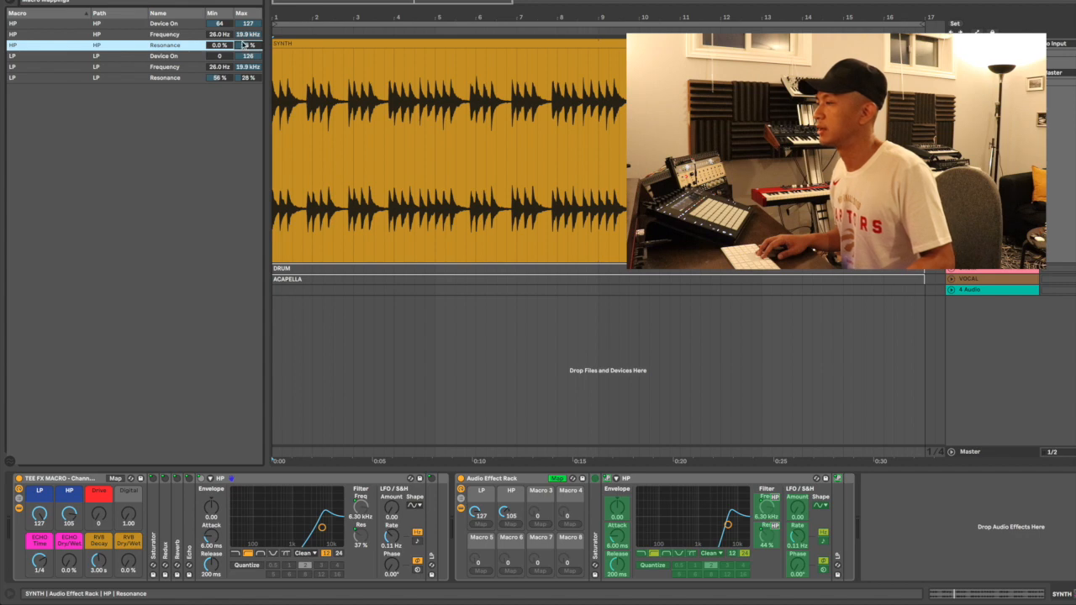
Leave macro mapping to set the new HP filter's slope to 12 dB, and return to mapping.
{"action": "left_click", "coordinate": [556, 478]}
{"action": "left_click", "coordinate": [732, 553]}
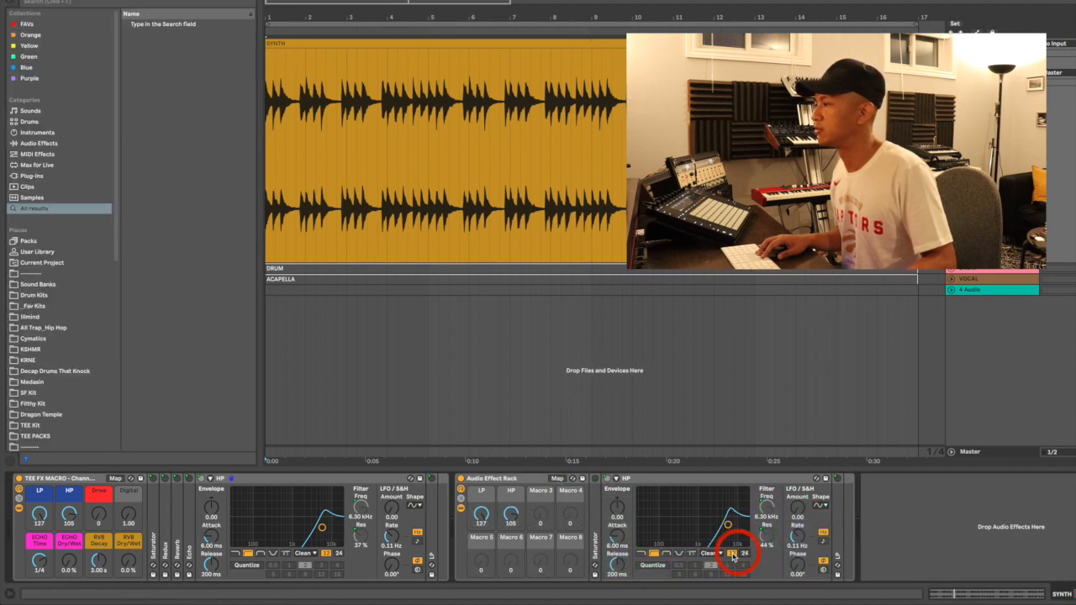
{"action": "left_click", "coordinate": [556, 479]}
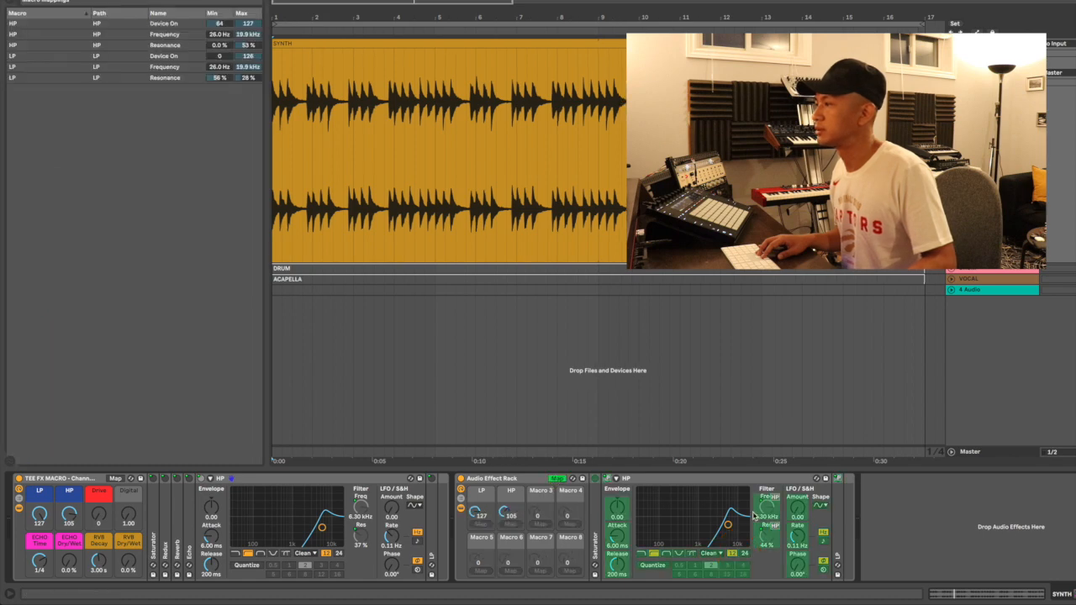
Turn the HP macros down to 0 in both the new rack and TEE FX MACRO, checking when the filter switches off.
{"action": "left_click_drag", "start_coordinate": [505, 515], "coordinate": [504, 580]}
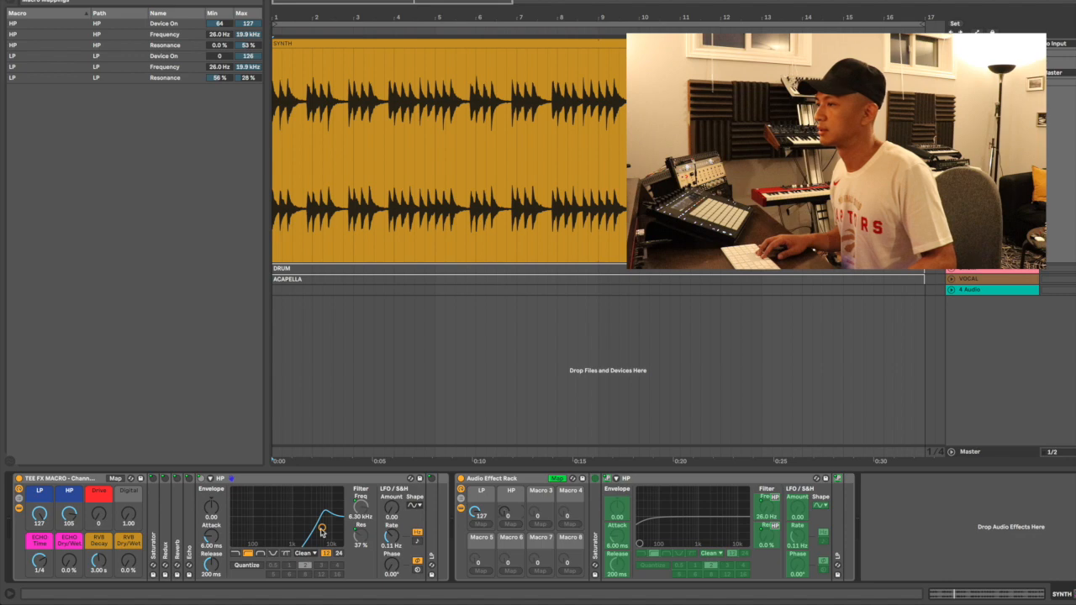
{"action": "left_click_drag", "start_coordinate": [62, 518], "coordinate": [62, 580]}
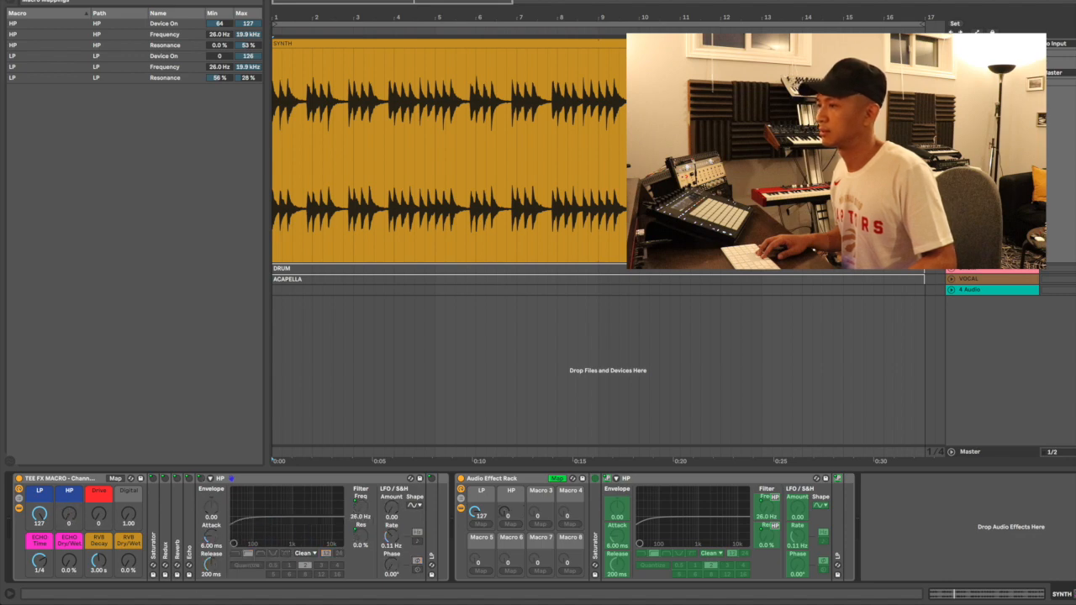
{"action": "mouse_move", "coordinate": [74, 504]}
{"action": "left_mouse_down"}
{"action": "mouse_move", "coordinate": [74, 429]}
{"action": "mouse_move", "coordinate": [74, 513]}
{"action": "left_mouse_up"}
{"action": "left_click", "coordinate": [206, 480]}
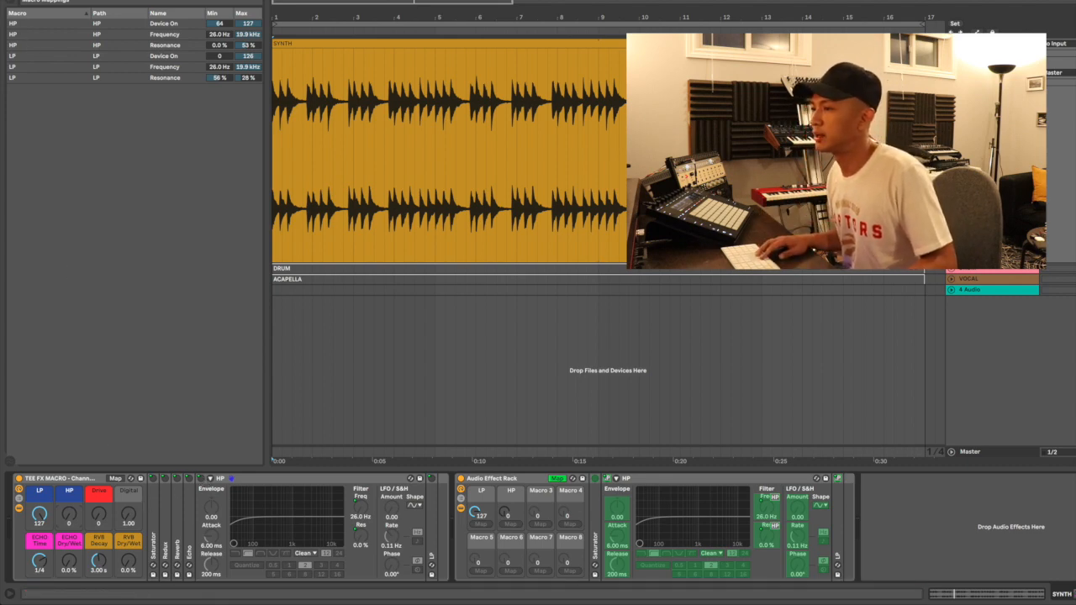
{"action": "mouse_move", "coordinate": [69, 514]}
{"action": "left_mouse_down"}
{"action": "mouse_move", "coordinate": [69, 437]}
{"action": "mouse_move", "coordinate": [69, 525]}
{"action": "left_mouse_up"}
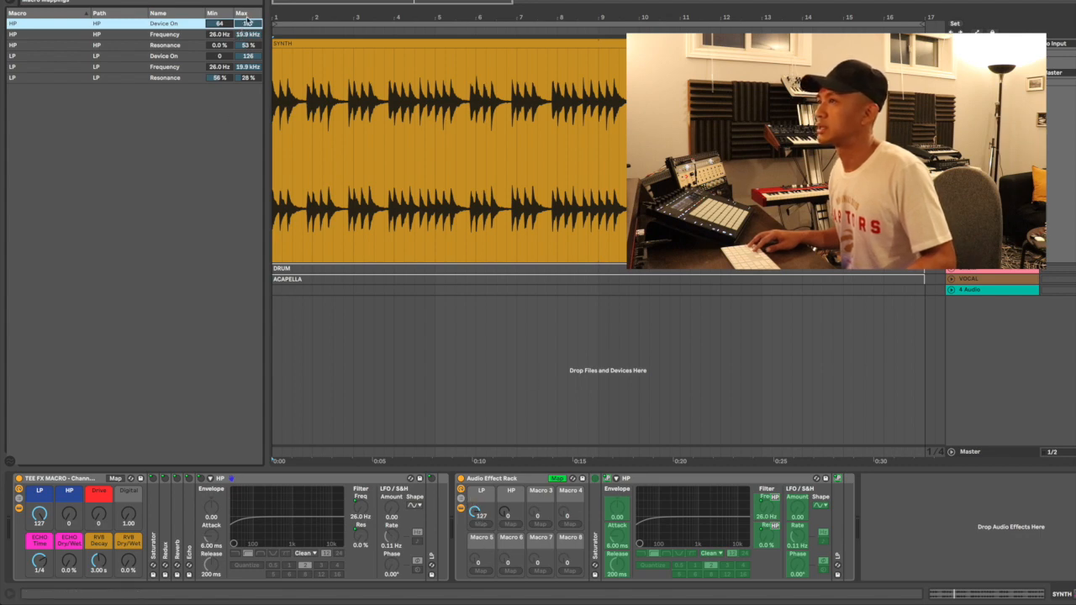
Set the minimum of the HP macro's Device On mapping to 1 and check it with the new rack's HP macro.
{"action": "left_click", "coordinate": [212, 25]}
{"action": "type", "text": "1"}
{"action": "key", "text": "Return"}
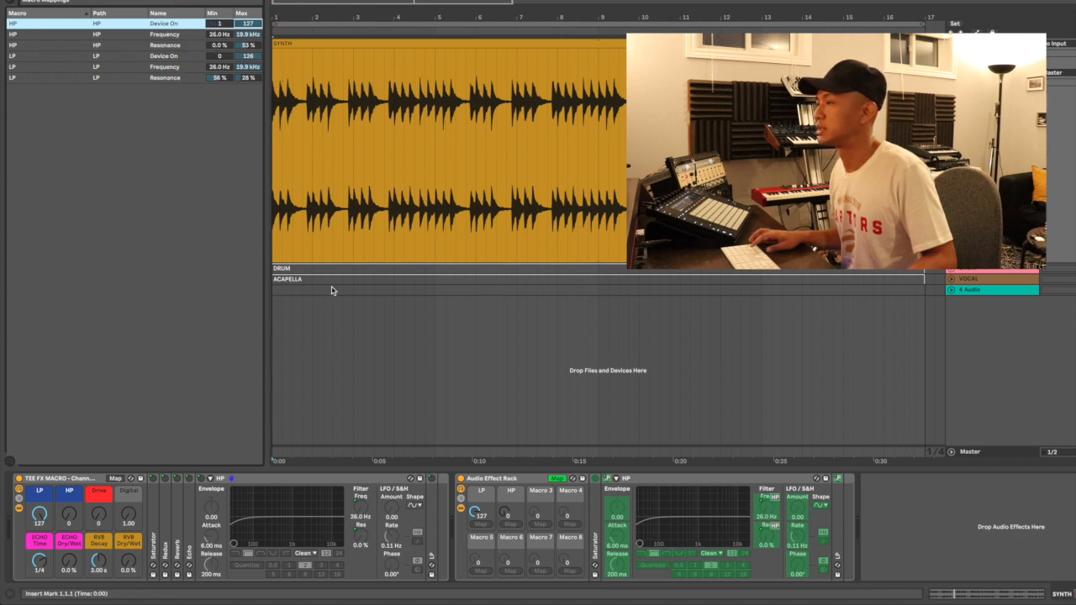
{"action": "mouse_move", "coordinate": [505, 514]}
{"action": "left_mouse_down"}
{"action": "mouse_move", "coordinate": [505, 486]}
{"action": "mouse_move", "coordinate": [505, 516]}
{"action": "left_mouse_up"}
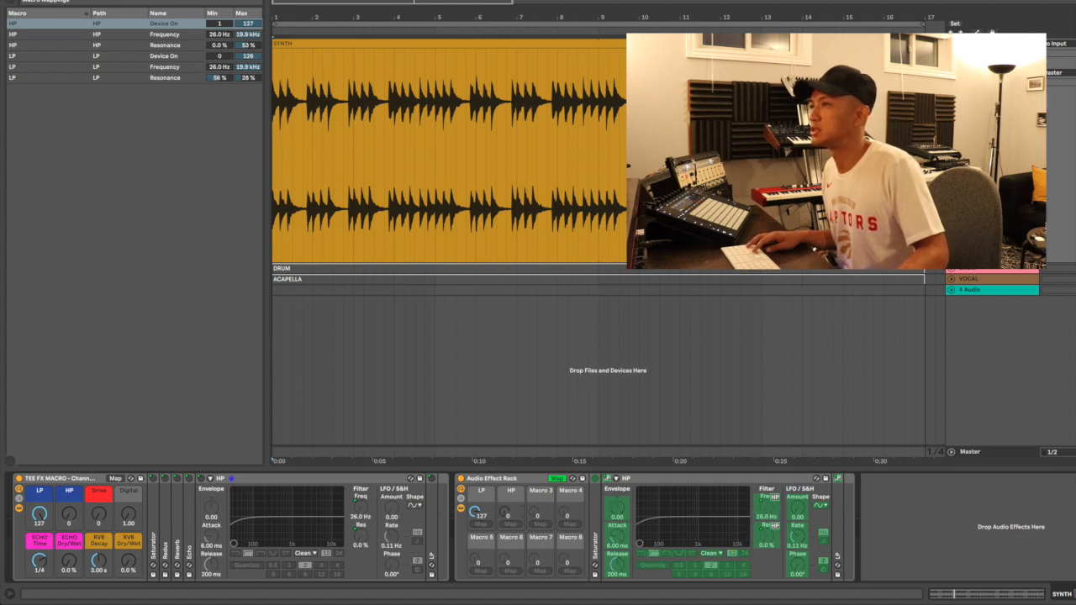
Collapse the new rack's HP filter, unfold its Saturator, and leave macro mapping to switch the Saturator on.
{"action": "double_click", "coordinate": [663, 481]}
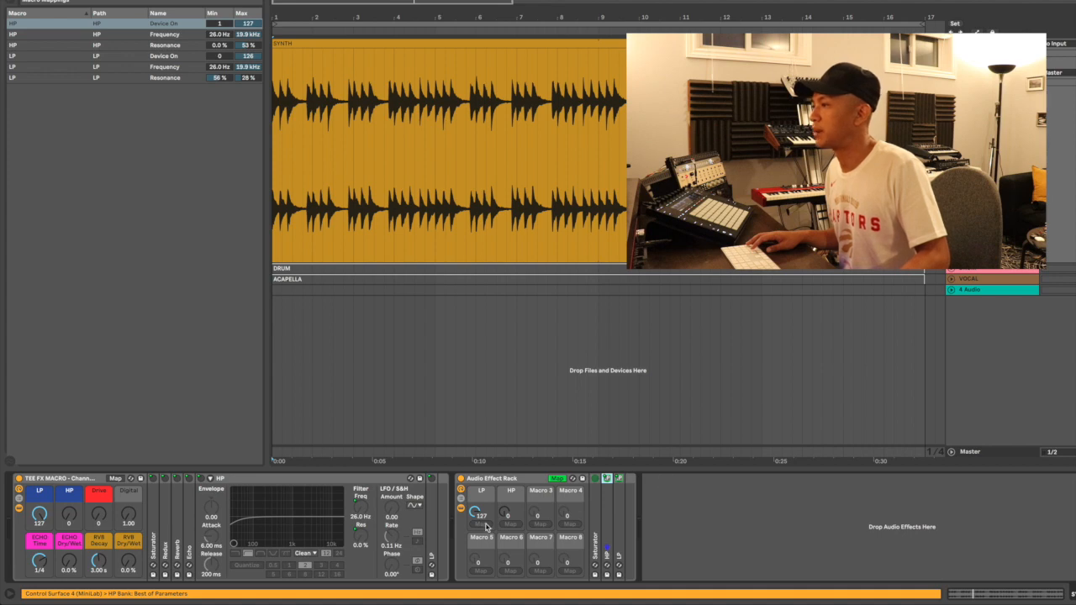
{"action": "double_click", "coordinate": [596, 518]}
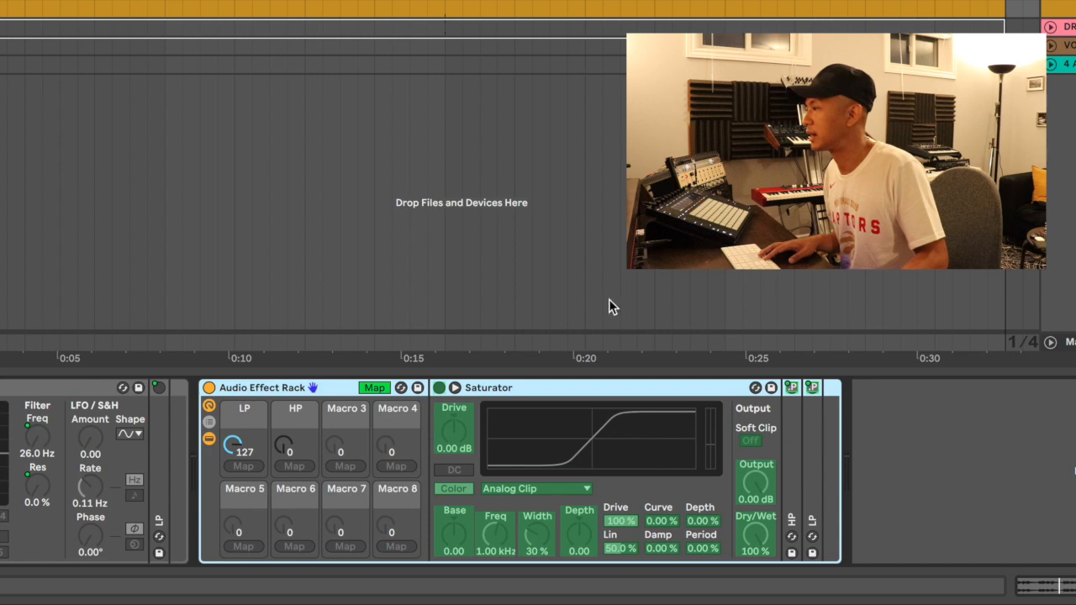
{"action": "left_click", "coordinate": [371, 388]}
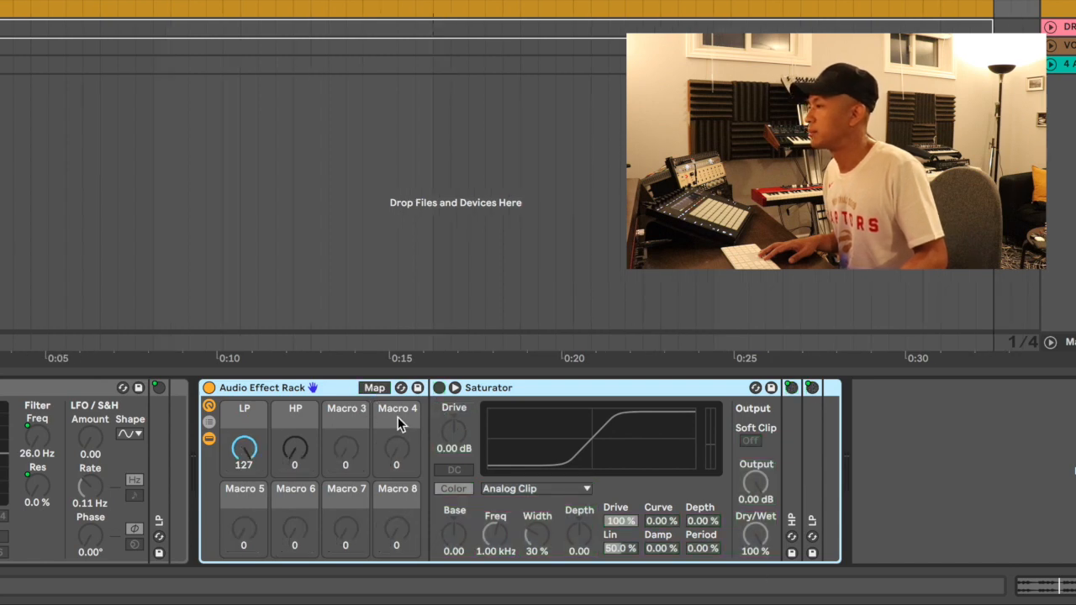
{"action": "left_click", "coordinate": [438, 387]}
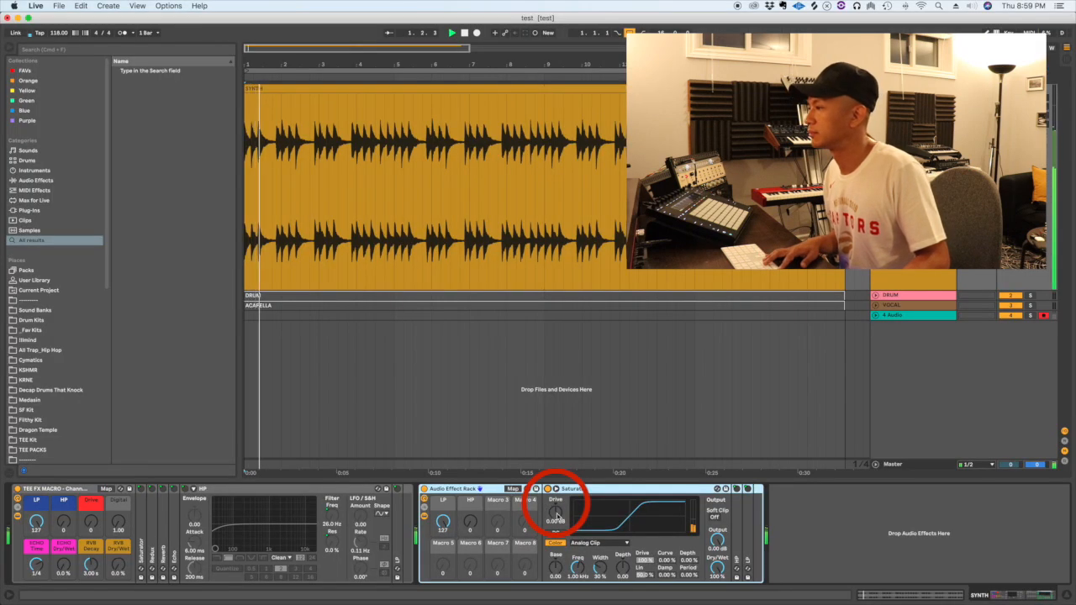
Audition the Saturator with Drive raised to 22.9 dB and Output lowered to -20.5 dB, and reset both to 0.00 dB.
{"action": "mouse_move", "coordinate": [556, 512]}
{"action": "left_mouse_down"}
{"action": "mouse_move", "coordinate": [555, 468]}
{"action": "mouse_move", "coordinate": [555, 513]}
{"action": "left_mouse_up"}
{"action": "key", "text": "space"}
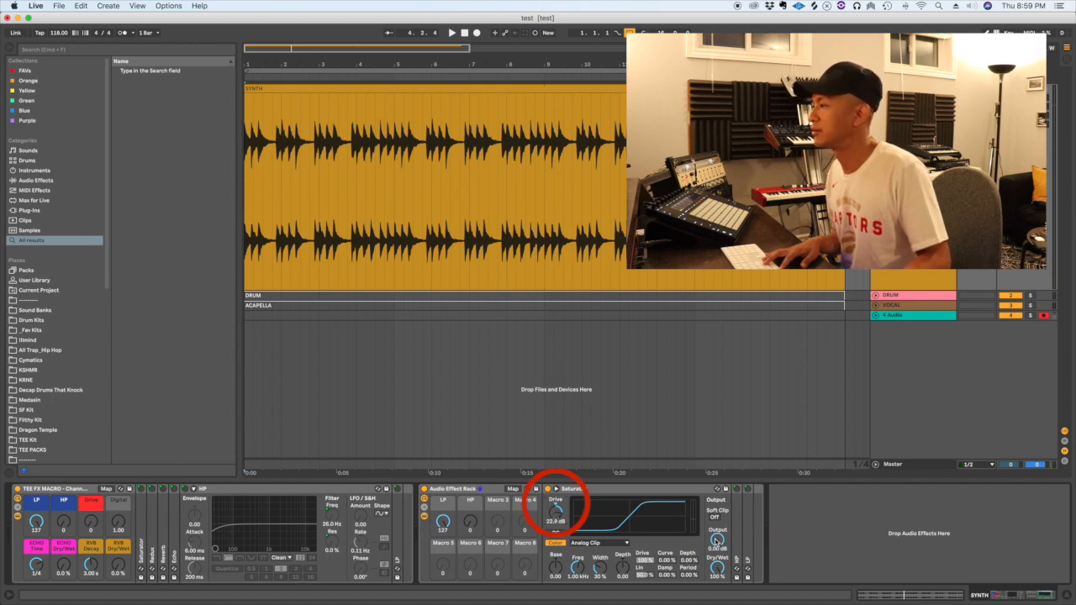
{"action": "left_click_drag", "start_coordinate": [716, 540], "coordinate": [717, 554]}
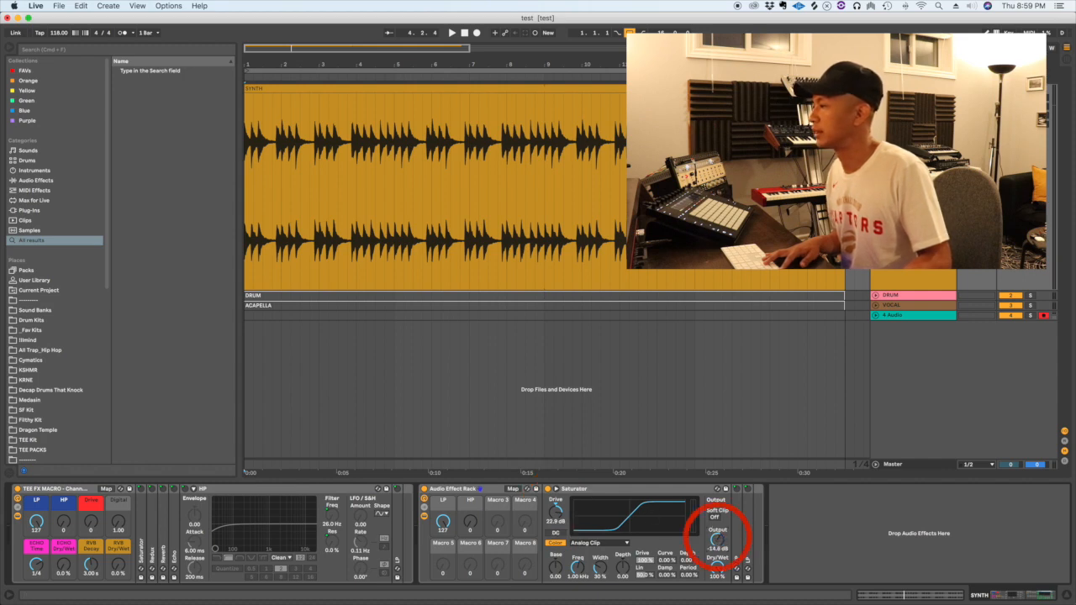
{"action": "key", "text": "space"}
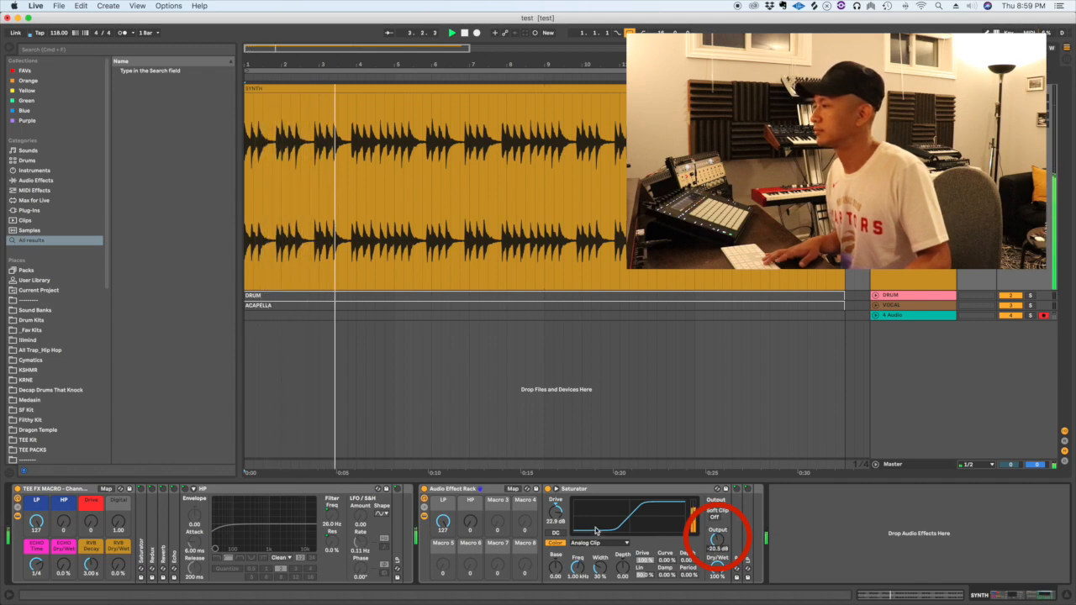
{"action": "key", "text": "space"}
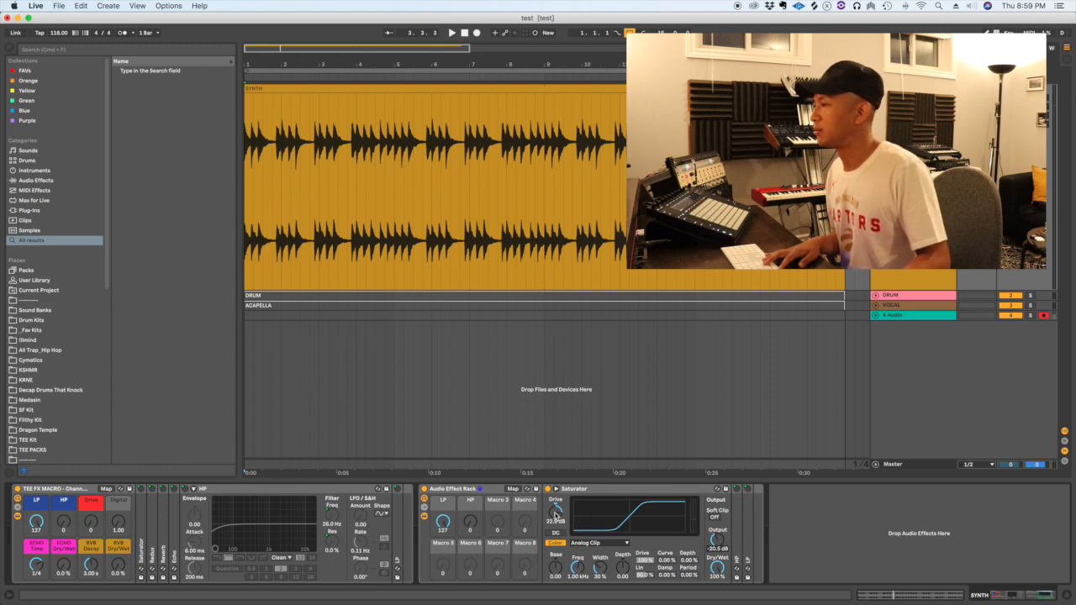
{"action": "left_click_drag", "start_coordinate": [554, 512], "coordinate": [555, 548]}
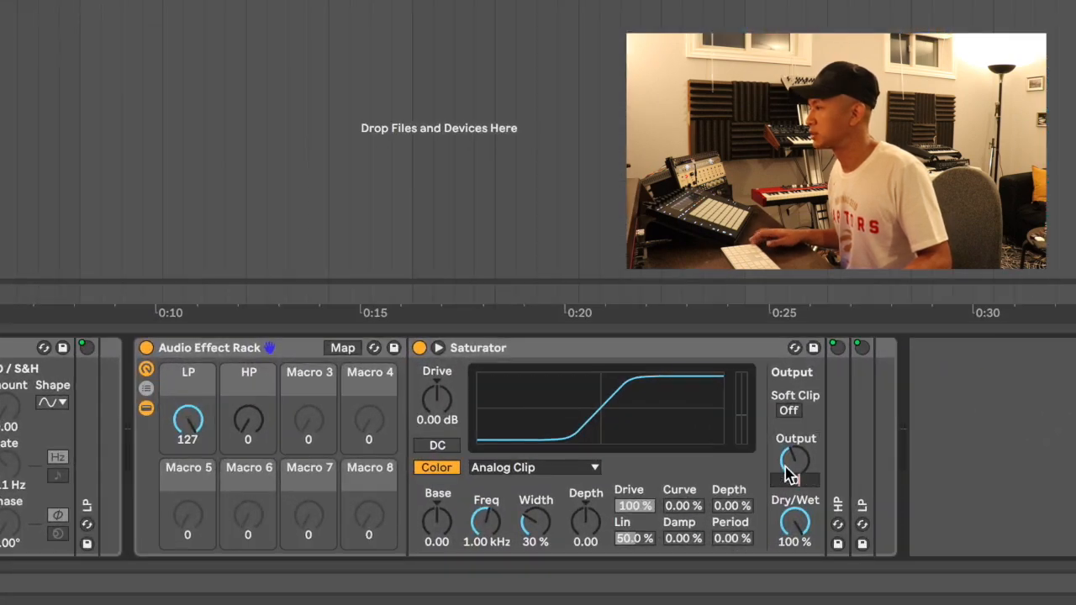
{"action": "double_click", "coordinate": [725, 530]}
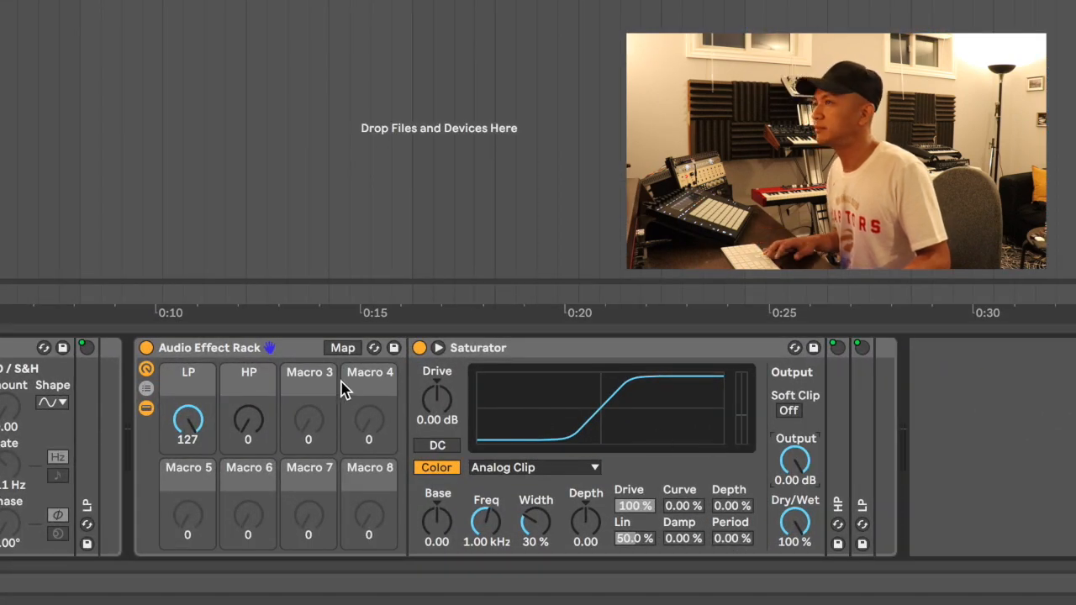
Return to macro mapping and map the Saturator's Drive and Output to Macro 3.
{"action": "left_click", "coordinate": [341, 351]}
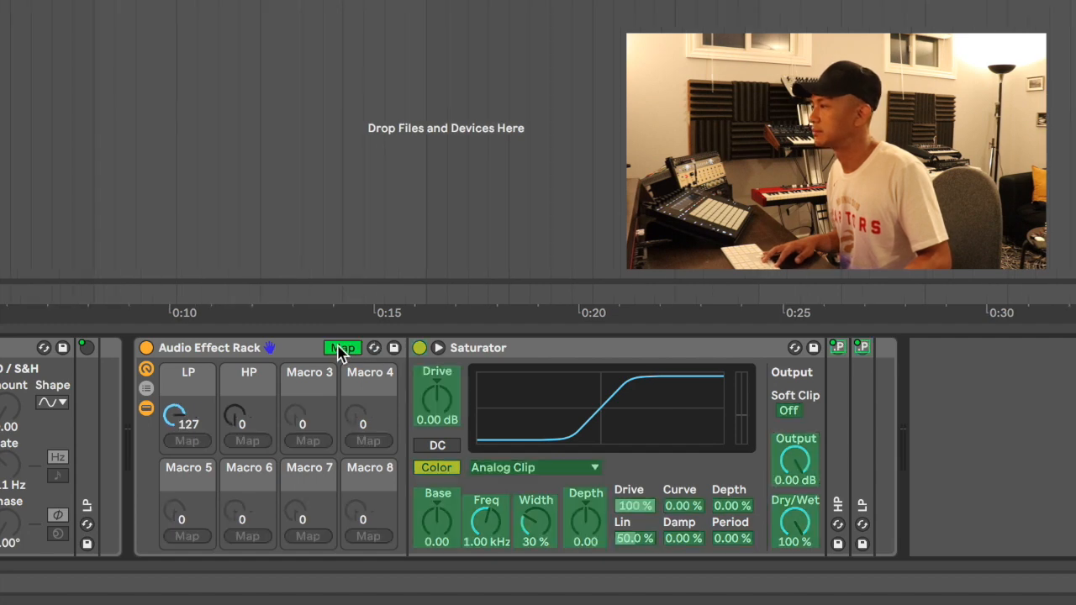
{"action": "left_click", "coordinate": [432, 412]}
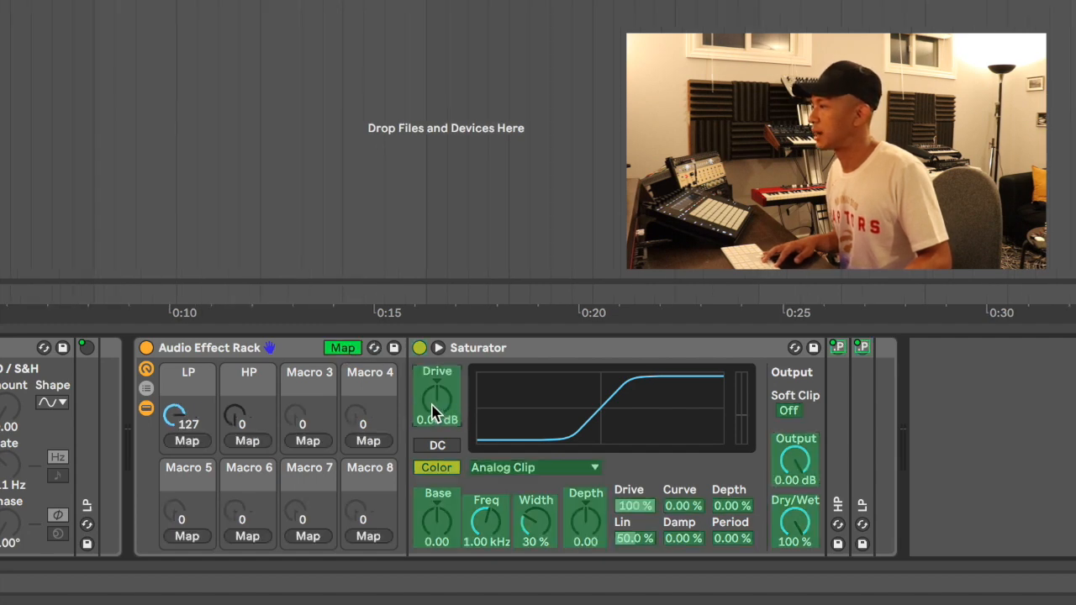
{"action": "left_click", "coordinate": [308, 441]}
{"action": "left_click", "coordinate": [791, 465]}
{"action": "left_click", "coordinate": [307, 439]}
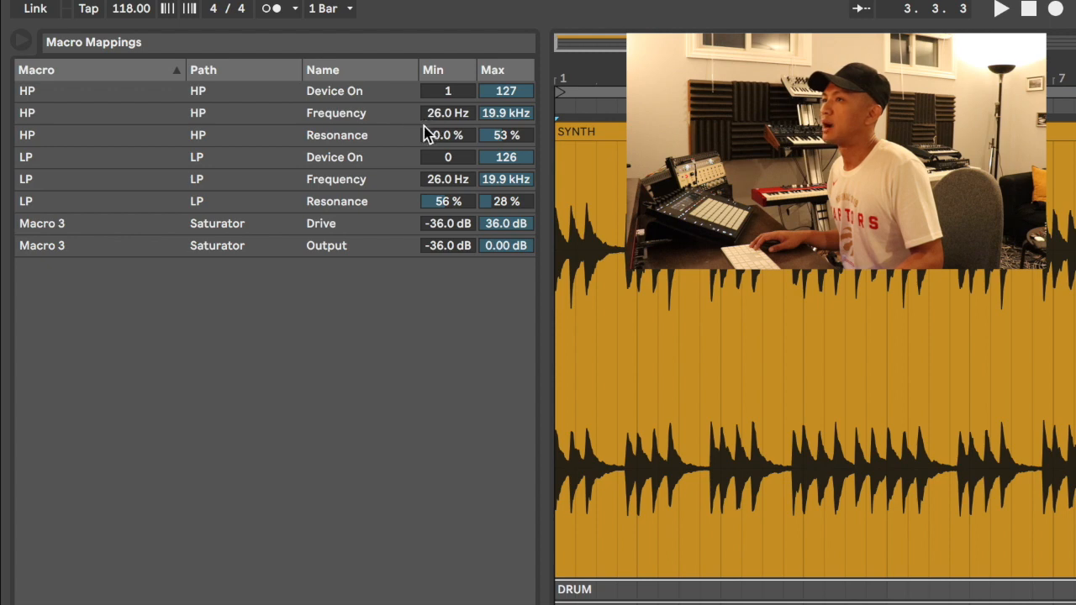
Set the minimum of the Saturator's Drive mapping to 0 dB.
{"action": "left_click", "coordinate": [451, 220]}
{"action": "type", "text": "0"}
{"action": "key", "text": "Return"}
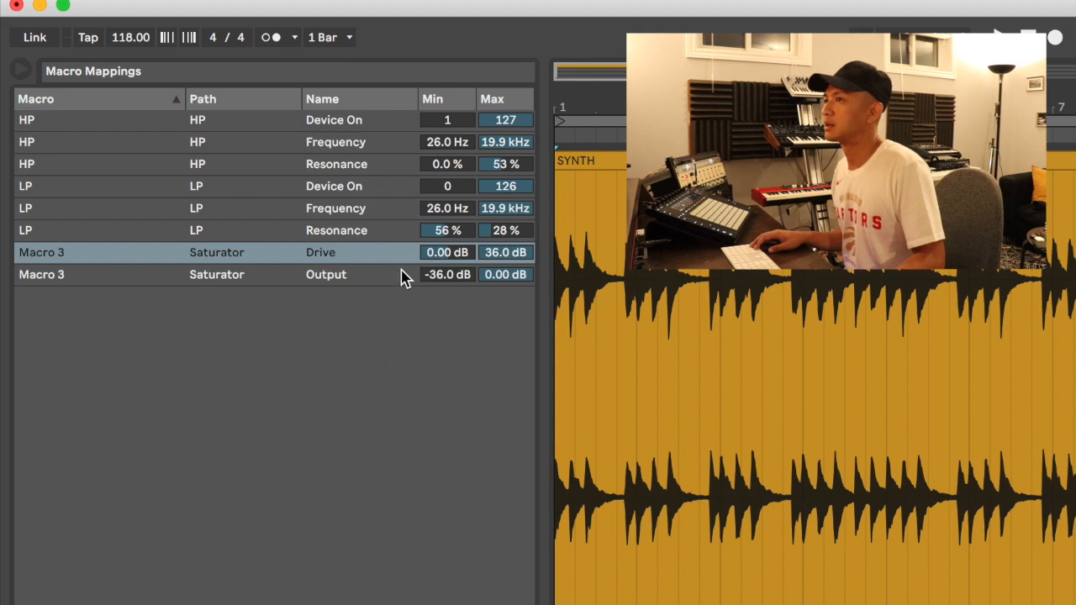
Invert the Saturator's Output mapping by setting its minimum to 0 dB and its maximum to -36 dB.
{"action": "left_click", "coordinate": [444, 278]}
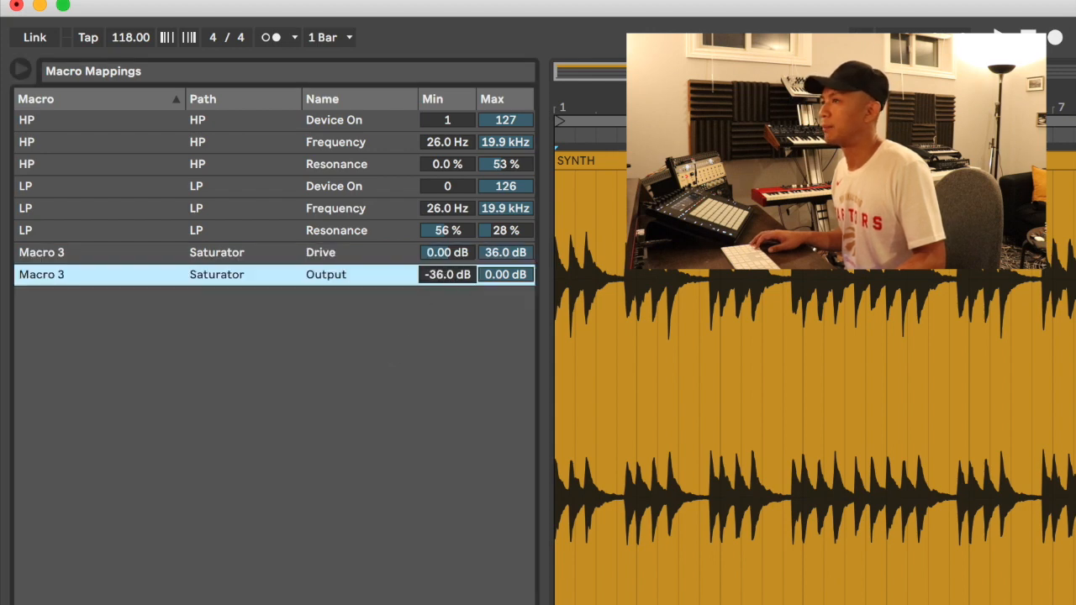
{"action": "double_click", "coordinate": [437, 273]}
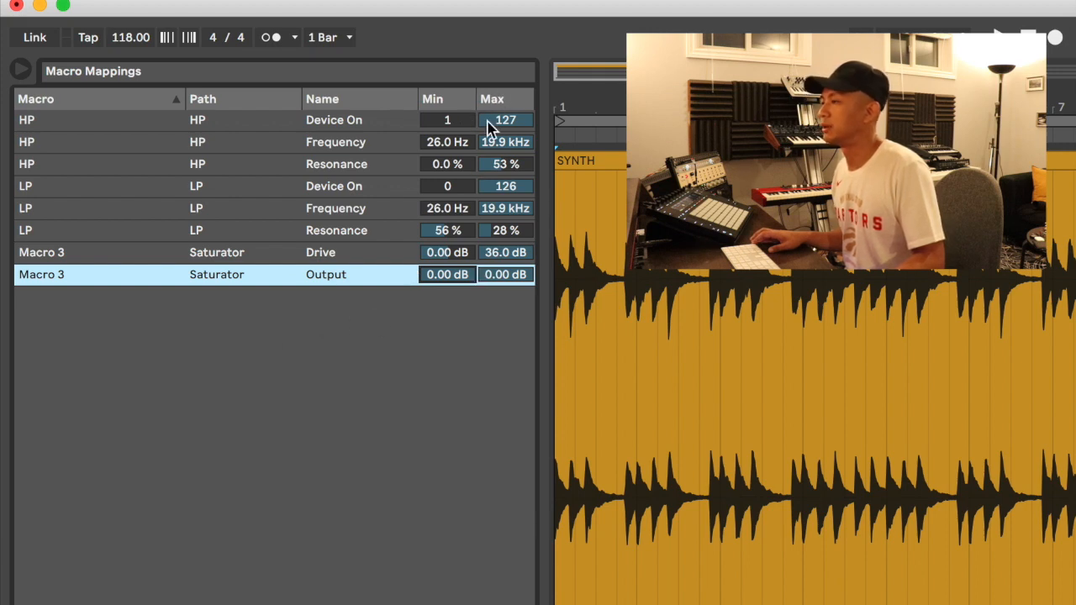
{"action": "left_click", "coordinate": [505, 280]}
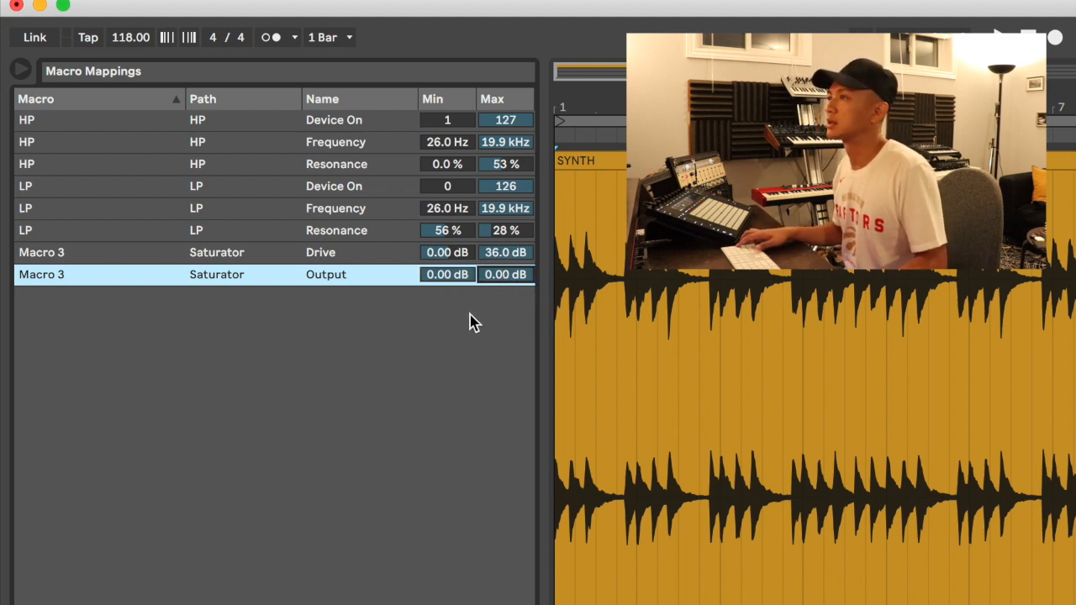
{"action": "type", "text": "-36"}
{"action": "key", "text": "Return"}
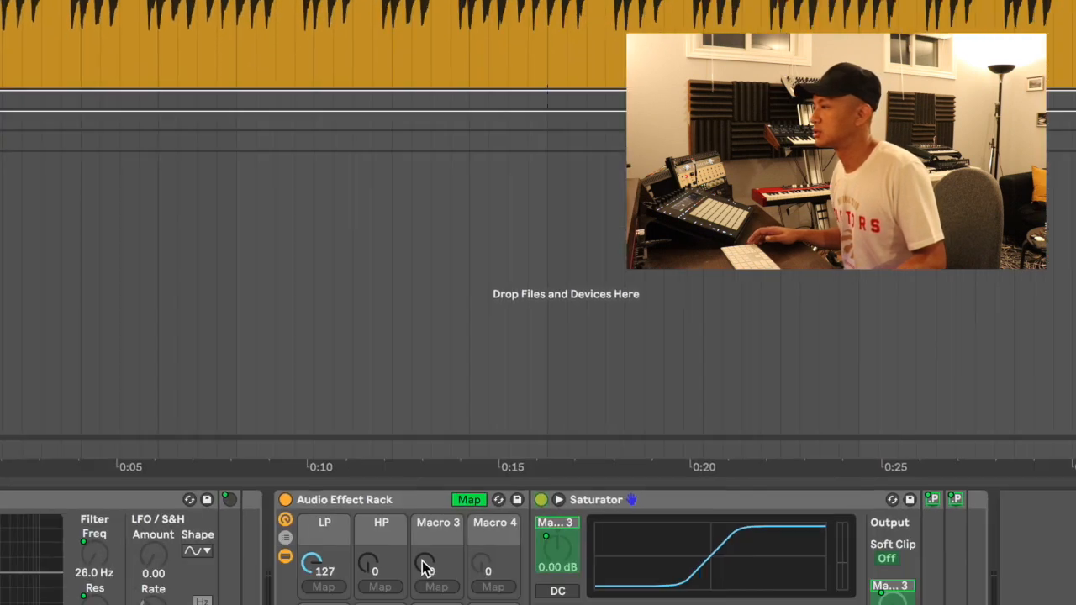
Turn Macro 3 up to 57 and change the Saturator's Output mapping maximum to -25.0 dB.
{"action": "left_click_drag", "start_coordinate": [421, 561], "coordinate": [422, 538]}
{"action": "mouse_move", "coordinate": [262, 429]}
{"action": "left_mouse_down"}
{"action": "mouse_move", "coordinate": [262, 414]}
{"action": "mouse_move", "coordinate": [262, 446]}
{"action": "left_mouse_up"}
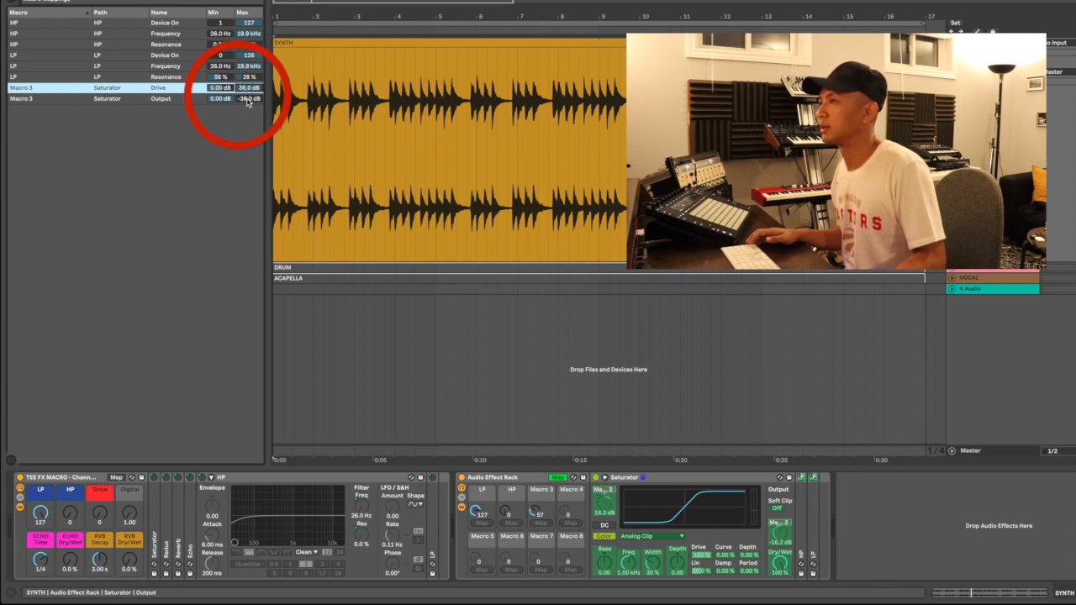
{"action": "left_click_drag", "start_coordinate": [248, 101], "coordinate": [248, 96]}
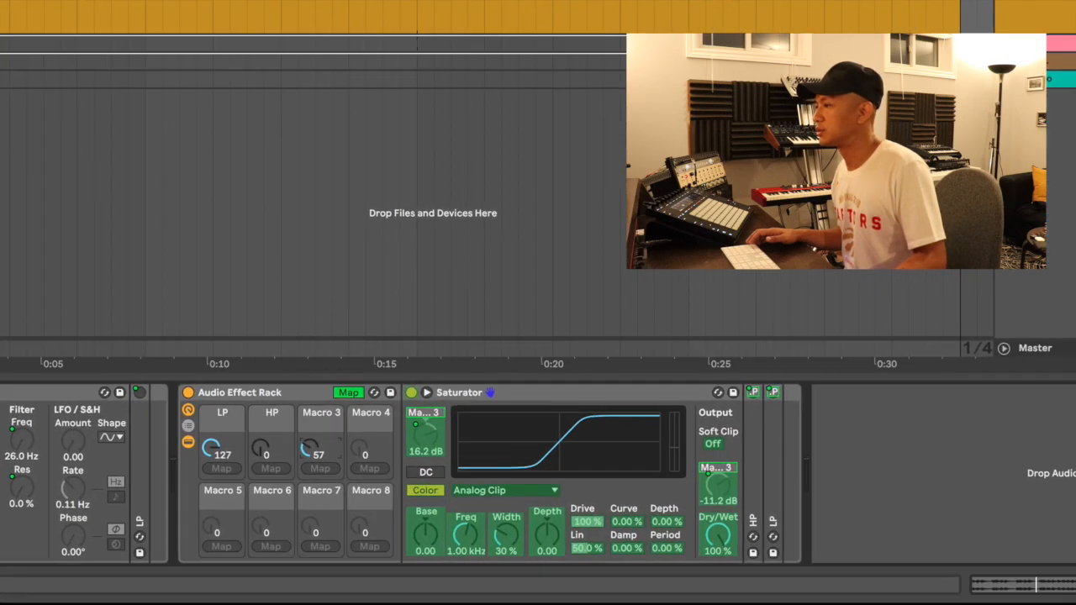
Sweep Macro 3 up and back down to 0, first silently and again during playback, to test the Drive and Output ranges.
{"action": "left_click_drag", "start_coordinate": [534, 511], "coordinate": [535, 534]}
{"action": "left_click_drag", "start_coordinate": [240, 429], "coordinate": [239, 453]}
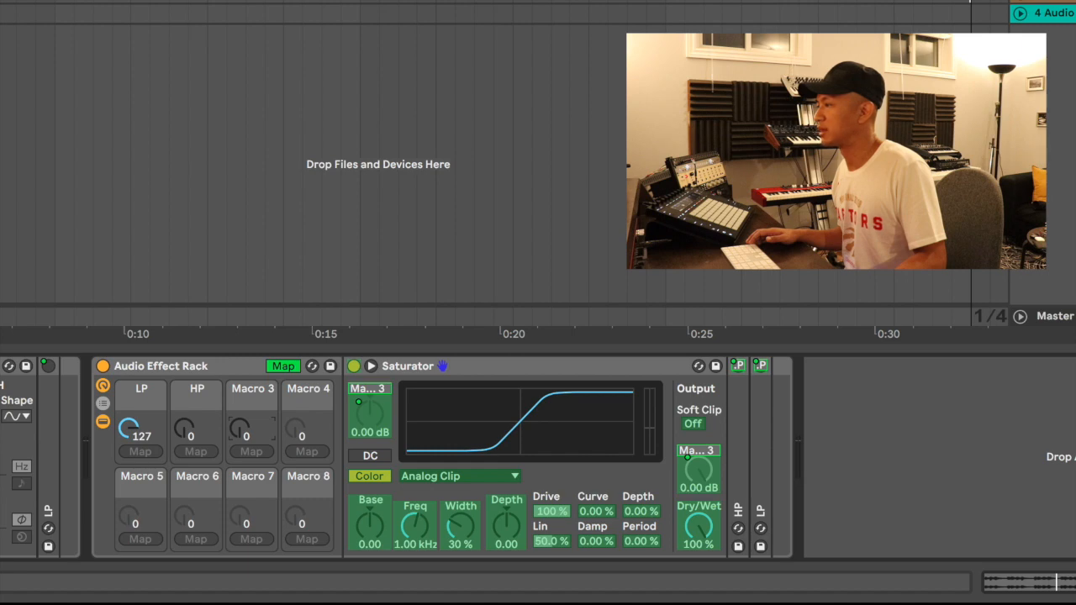
{"action": "left_click_drag", "start_coordinate": [240, 429], "coordinate": [239, 417]}
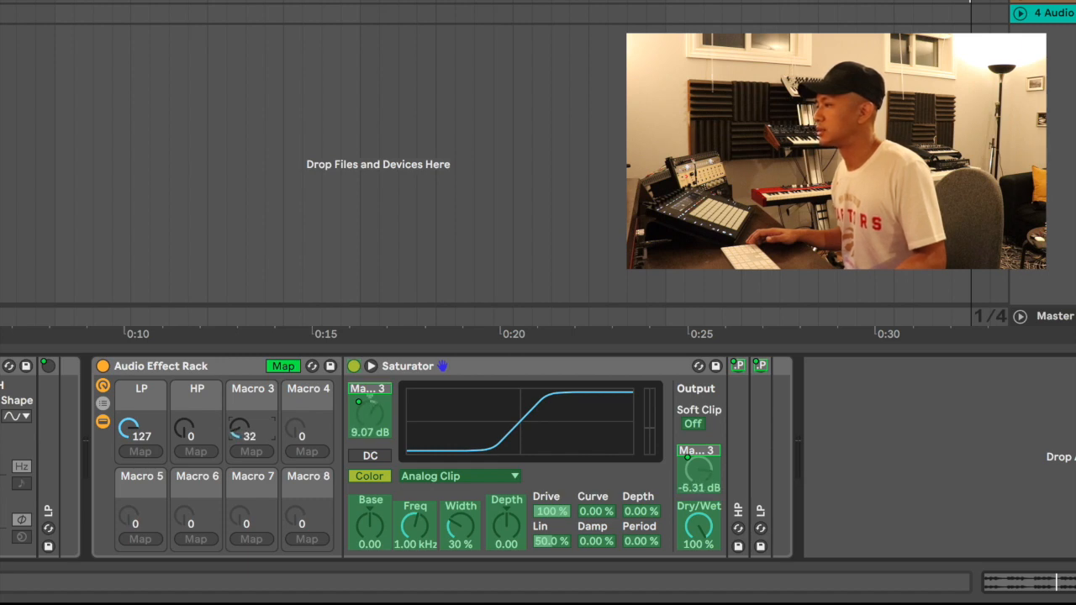
{"action": "left_click_drag", "start_coordinate": [240, 429], "coordinate": [240, 424]}
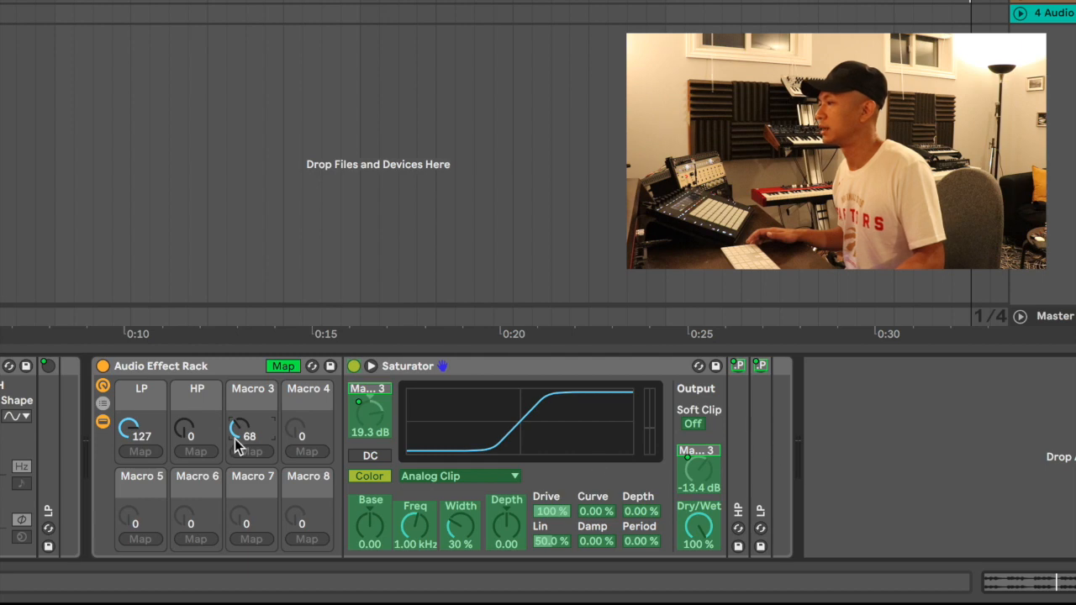
{"action": "left_click_drag", "start_coordinate": [239, 427], "coordinate": [239, 488]}
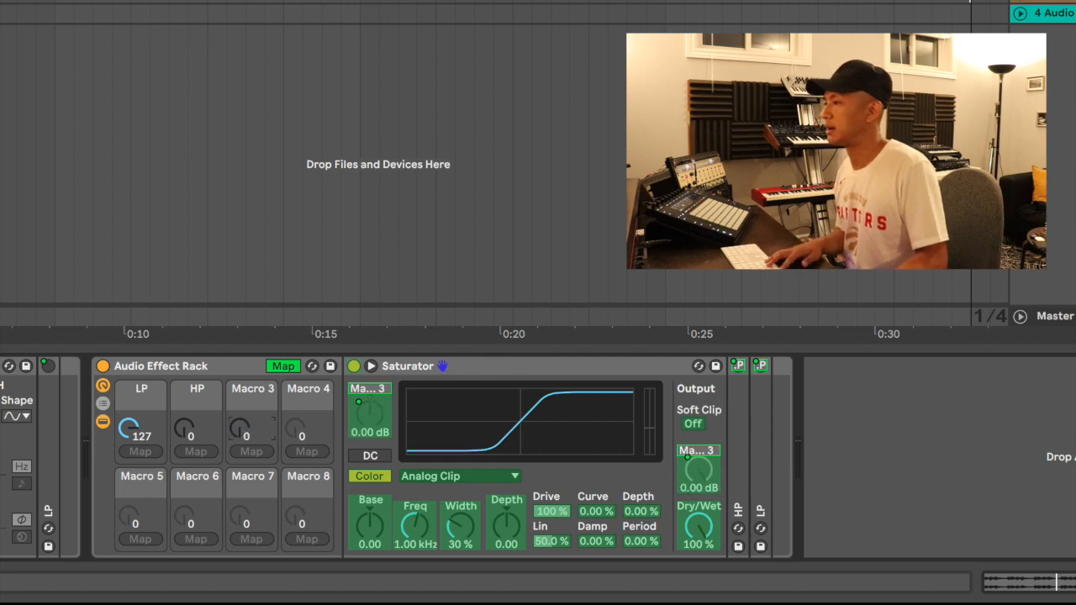
{"action": "key", "text": "space"}
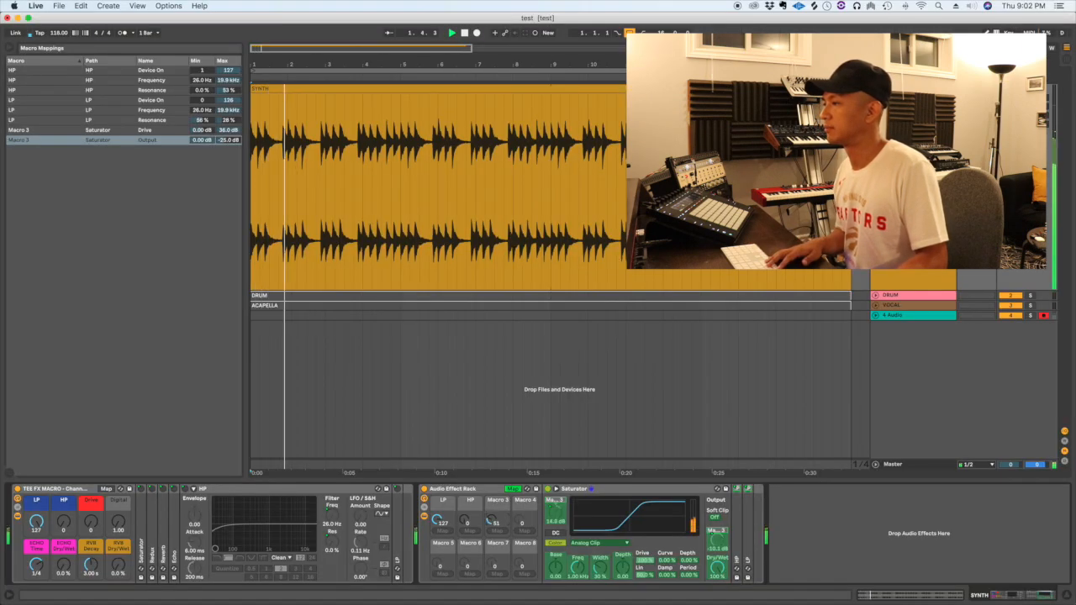
{"action": "mouse_move", "coordinate": [492, 520]}
{"action": "left_mouse_down"}
{"action": "mouse_move", "coordinate": [492, 494]}
{"action": "mouse_move", "coordinate": [492, 520]}
{"action": "left_mouse_up"}
{"action": "key", "text": "space"}
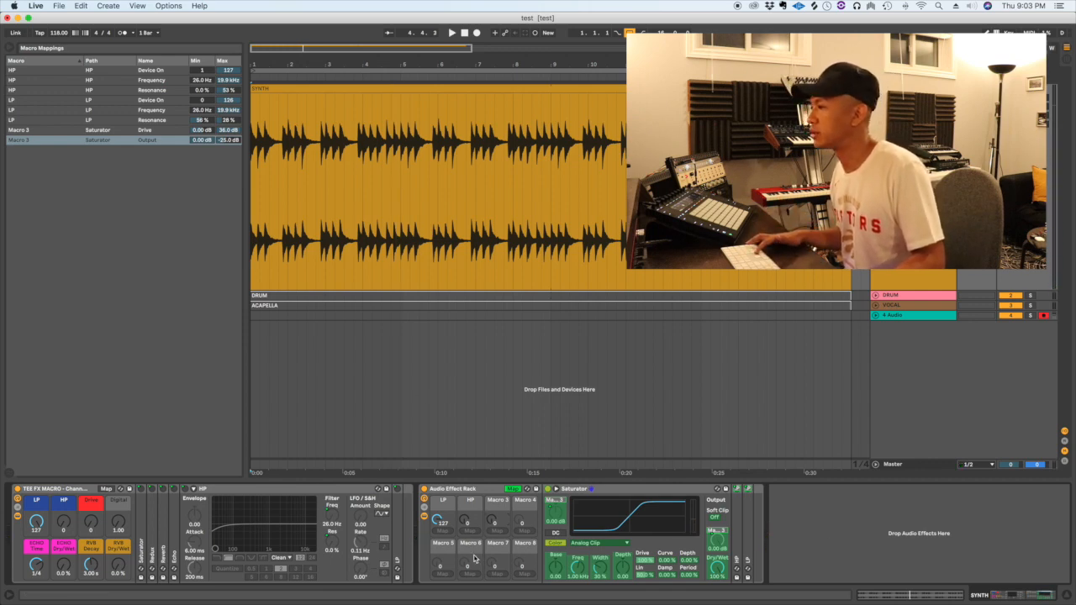
Map the Saturator's on/off switch to Macro 3 and set the Device On mapping's minimum to 1.
{"action": "left_click", "coordinate": [549, 507]}
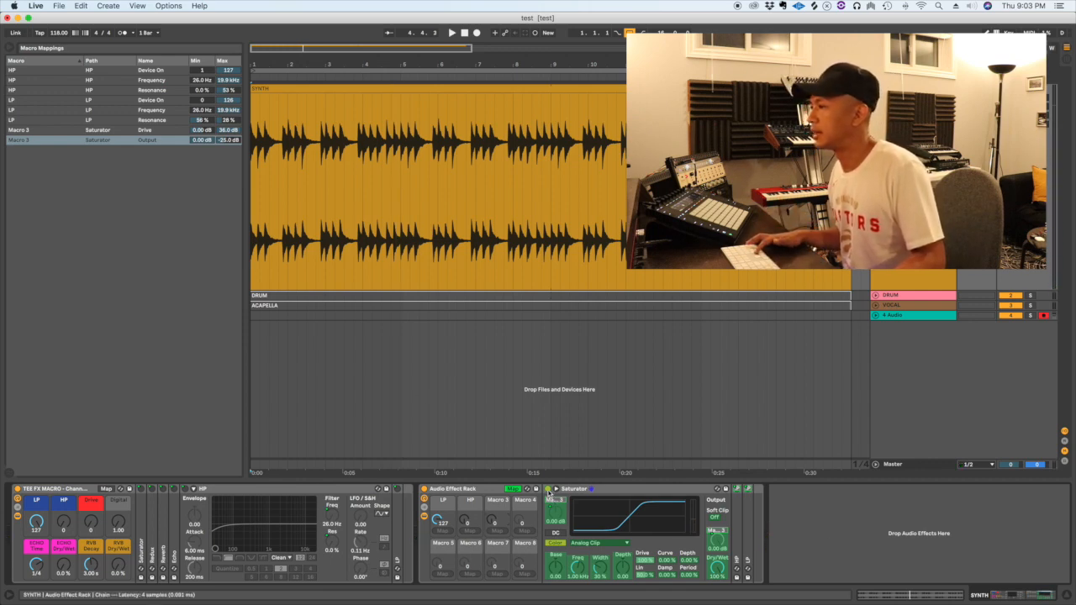
{"action": "left_click", "coordinate": [496, 531]}
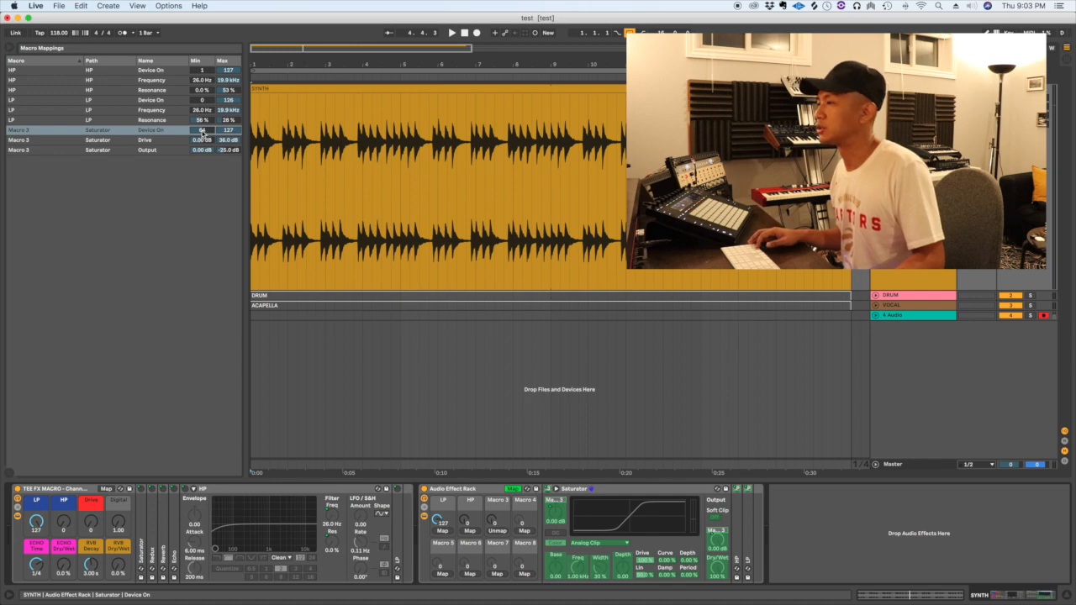
{"action": "left_click", "coordinate": [205, 132]}
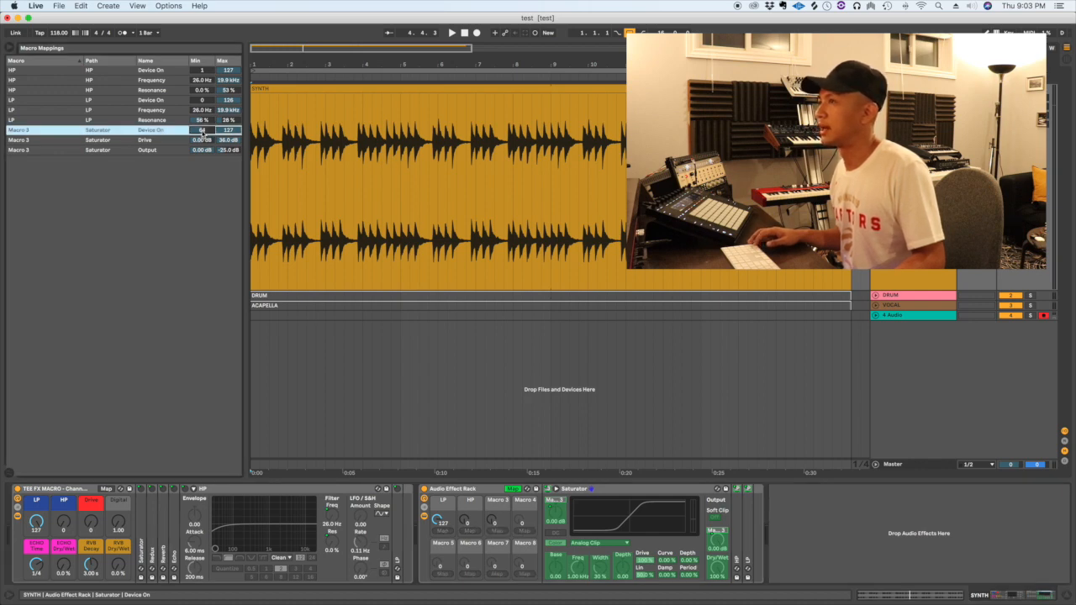
{"action": "type", "text": "1"}
{"action": "key", "text": "Return"}
Rename Macro 3 to Drive and leave macro mapping mode.
{"action": "left_click", "coordinate": [496, 519]}
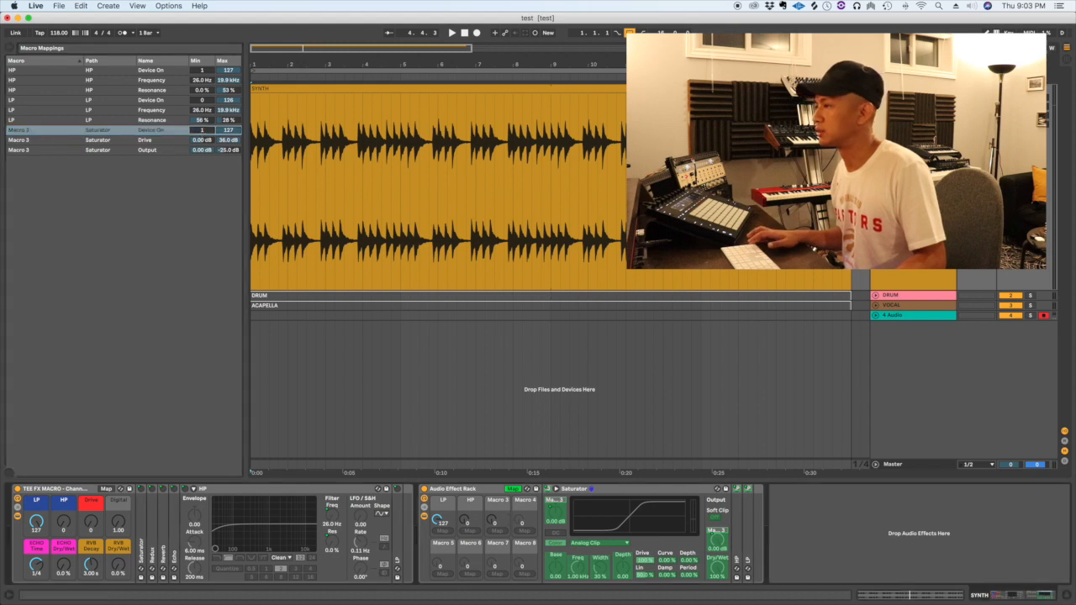
{"action": "left_click_drag", "start_coordinate": [495, 519], "coordinate": [496, 580]}
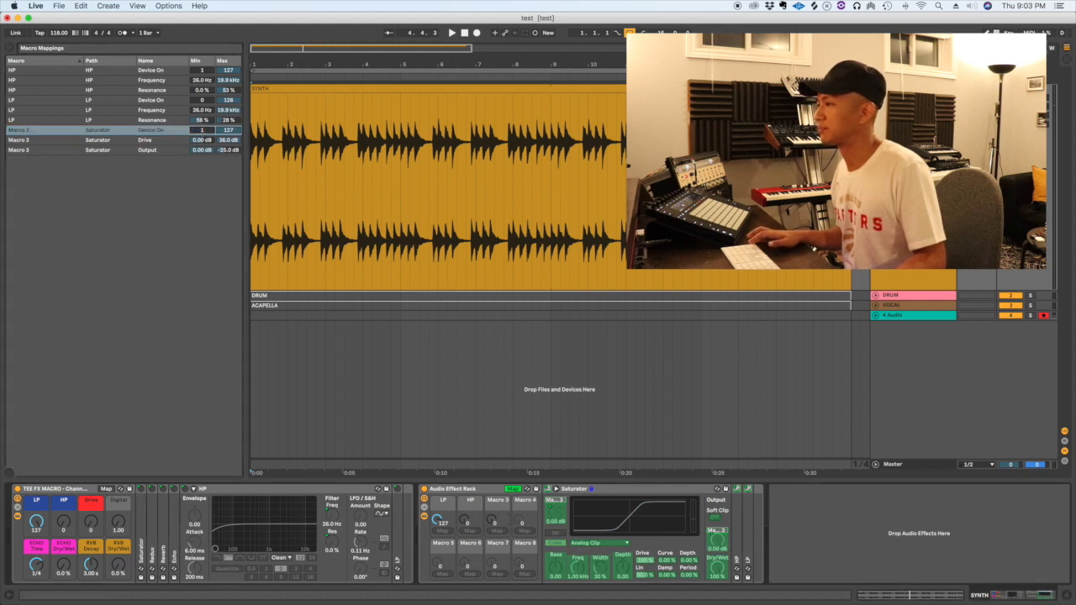
{"action": "left_click", "coordinate": [512, 489]}
{"action": "left_click", "coordinate": [478, 493]}
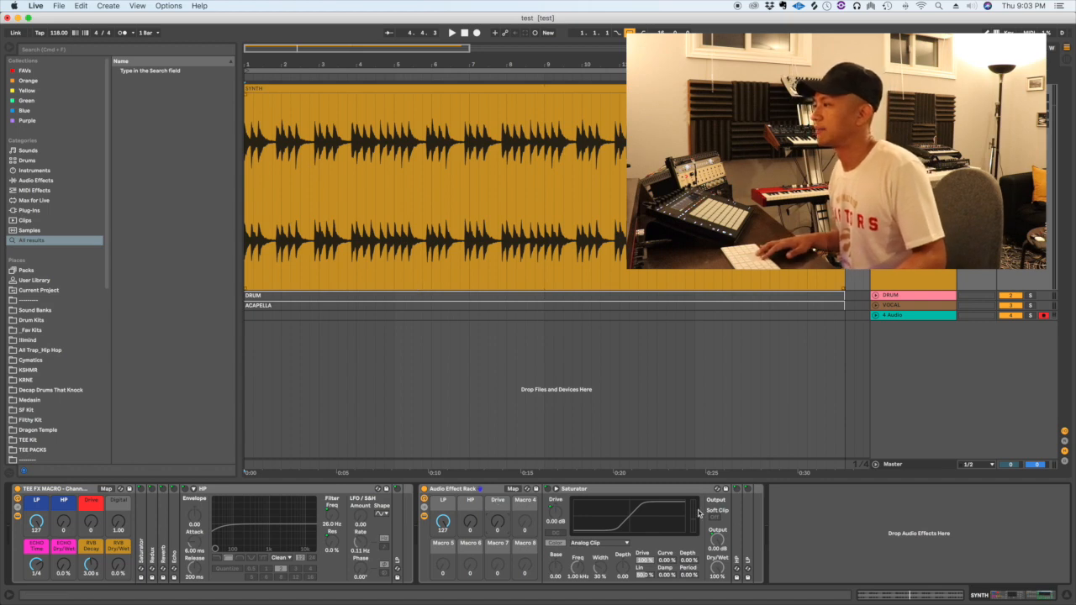
Unfold the HP and LP filters in the new rack and play the synth from bar 1 to test the HP macro.
{"action": "double_click", "coordinate": [737, 513]}
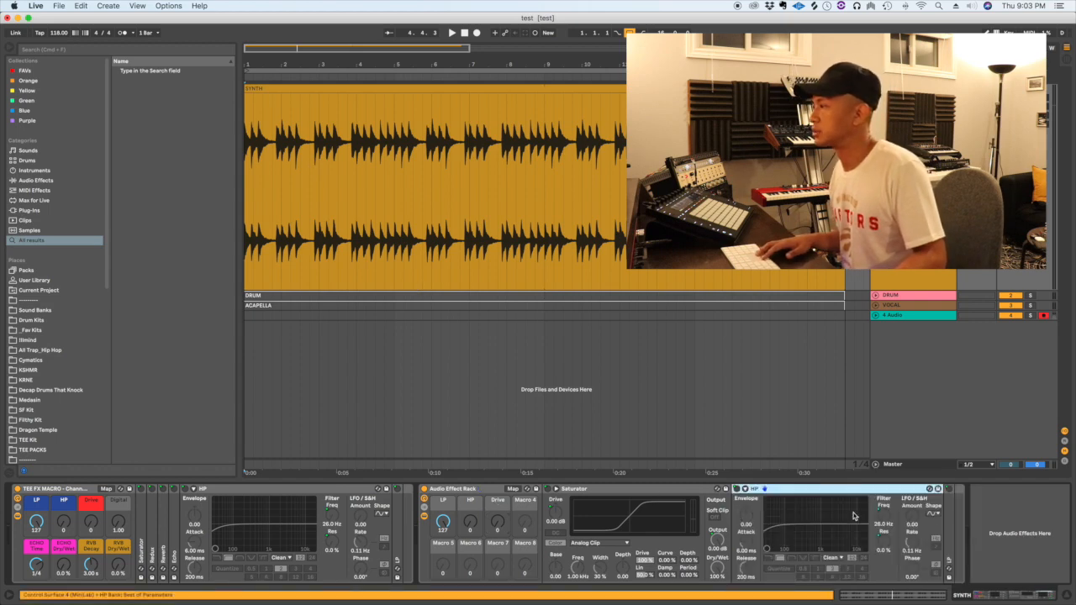
{"action": "double_click", "coordinate": [947, 523]}
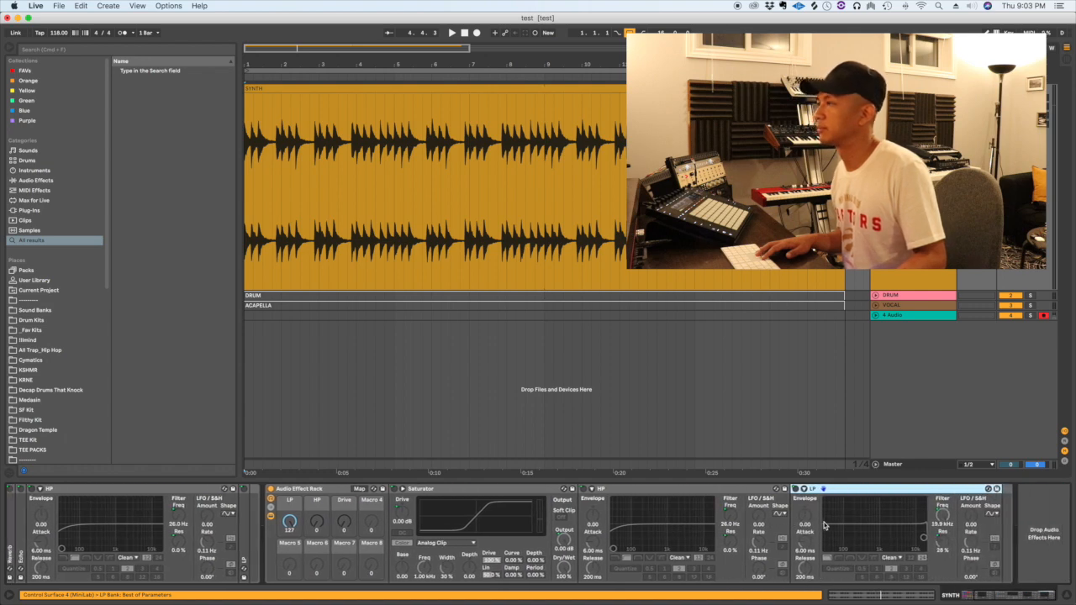
{"action": "left_click", "coordinate": [246, 448]}
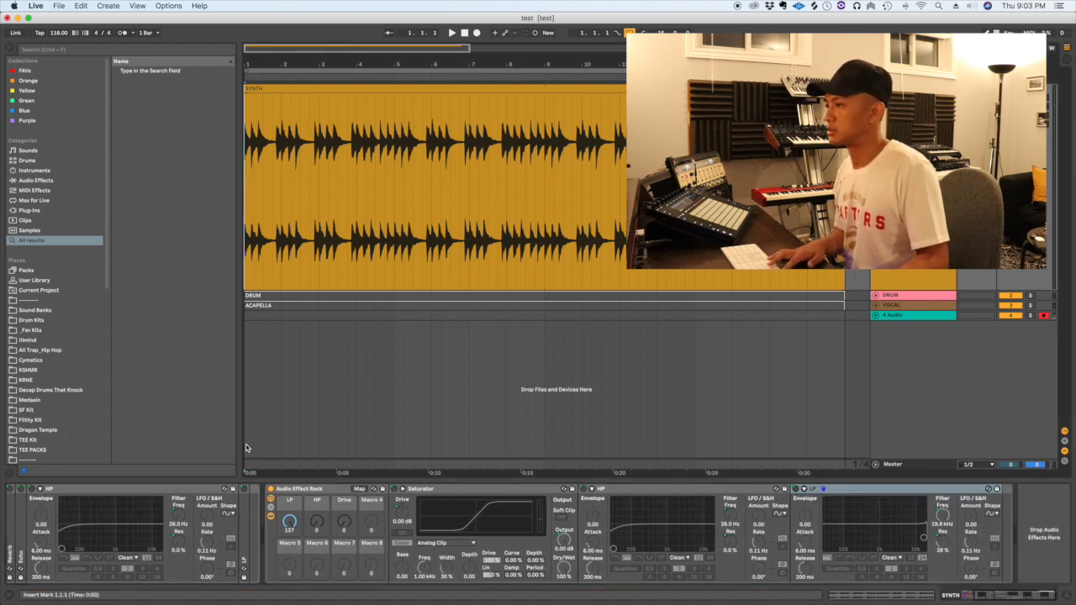
{"action": "key", "text": "space"}
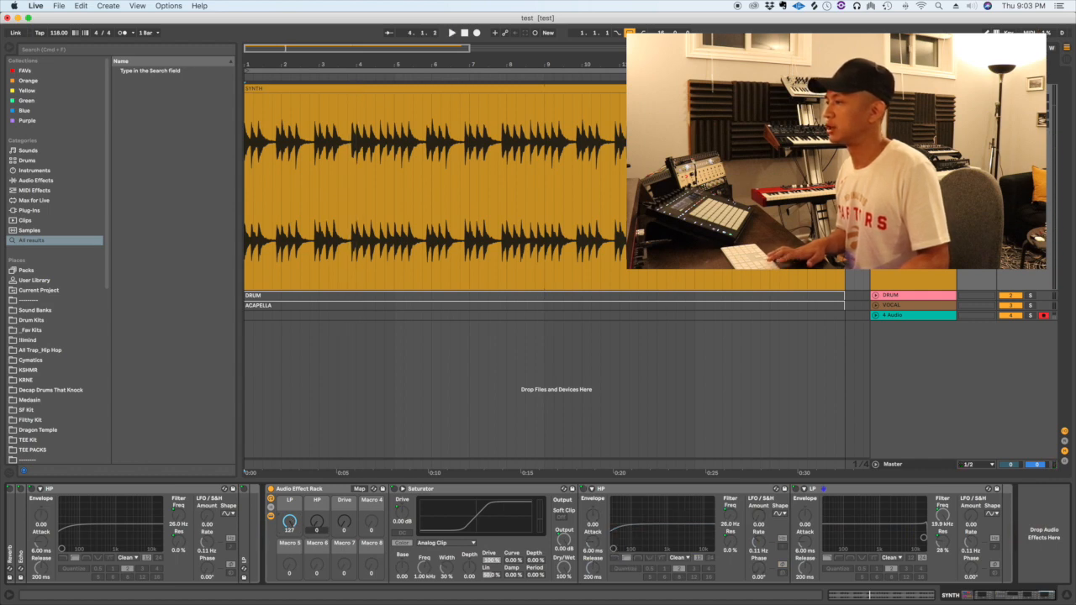
{"action": "key", "text": "space"}
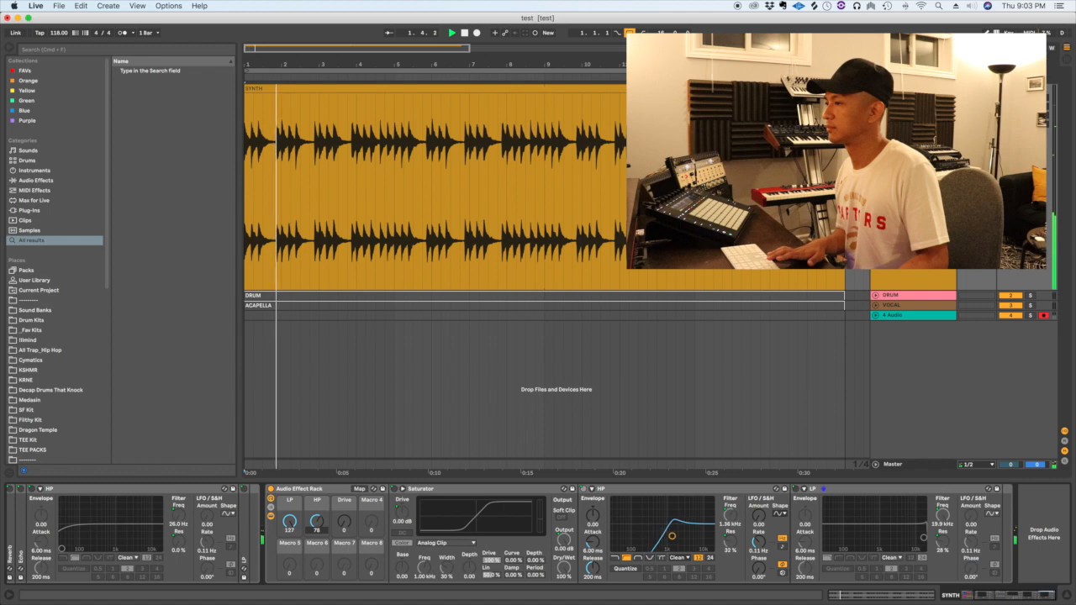